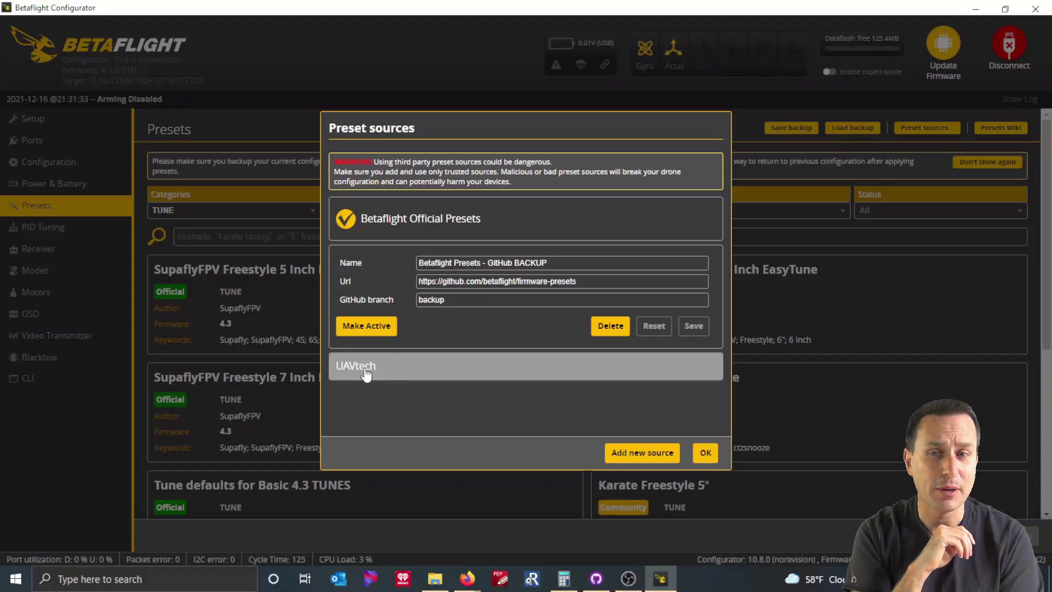
- Make the UAVtech preset source active, close the preset sources dialog and browse the presets it offers in the TUNE category
{"action": "left_click", "coordinate": [366, 375]}
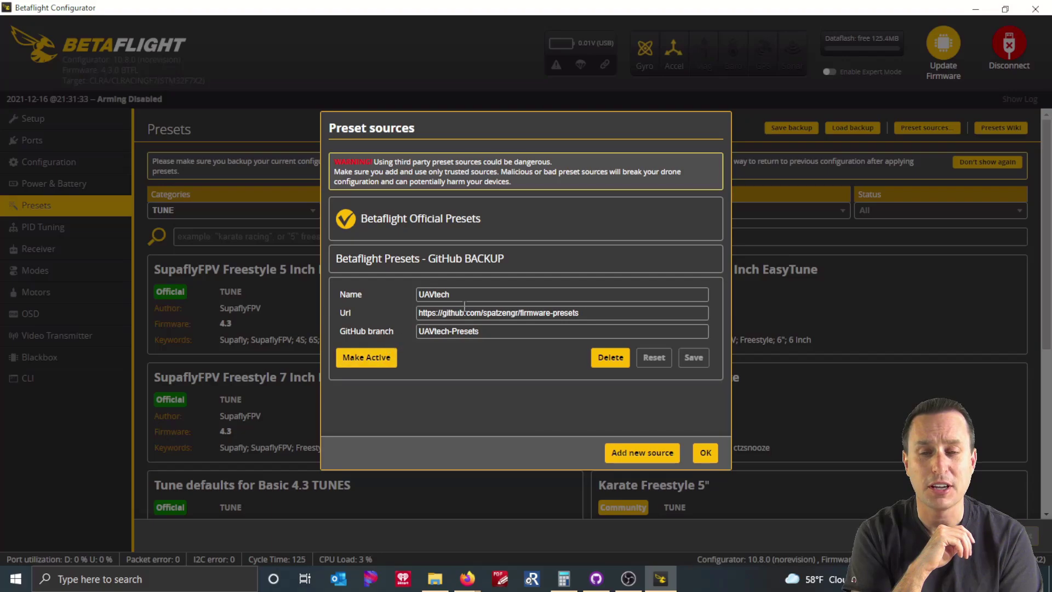
{"action": "left_click", "coordinate": [418, 312]}
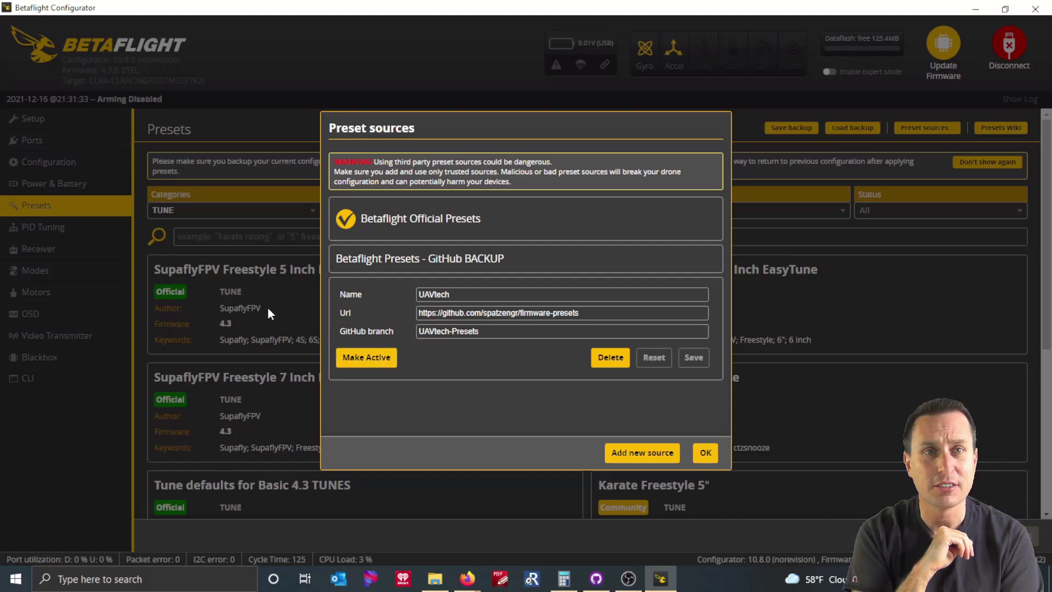
{"action": "left_click", "coordinate": [372, 359]}
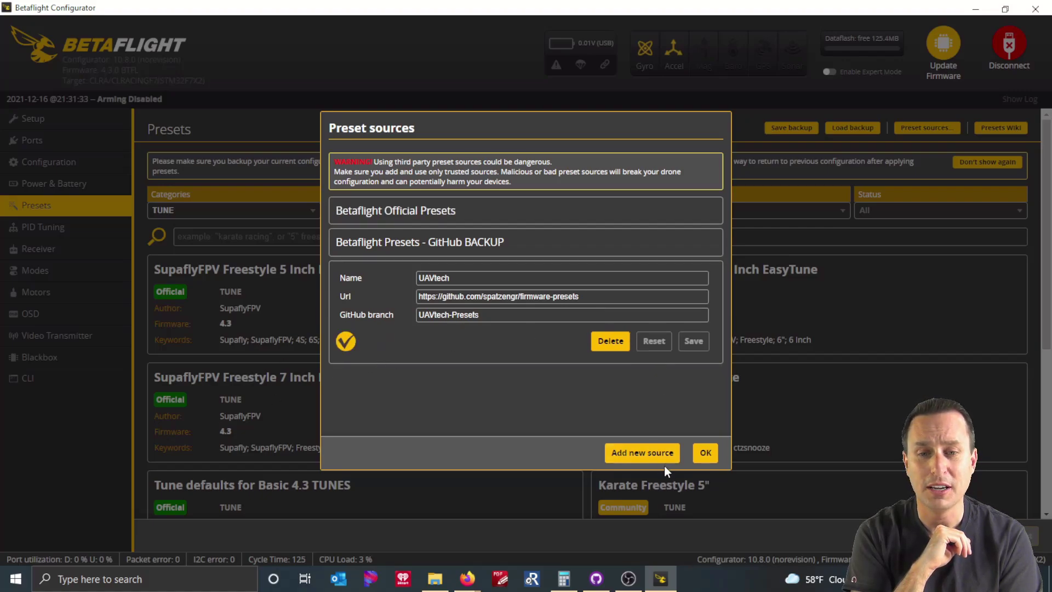
{"action": "left_click", "coordinate": [705, 453]}
{"action": "scroll", "coordinate": [532, 389], "scroll_direction": "down", "scroll_amount": 4}
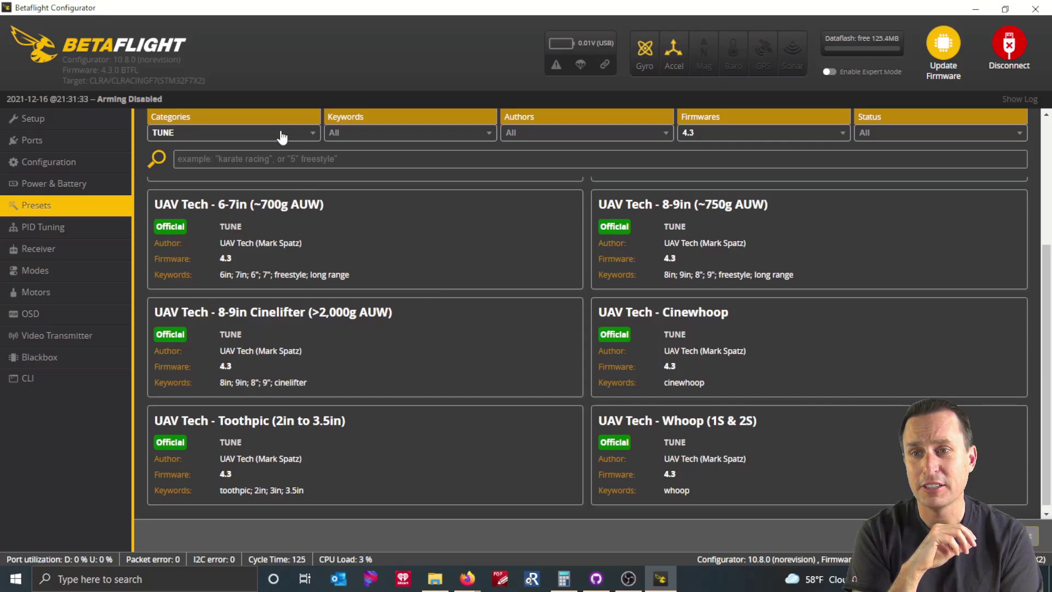
{"action": "left_click", "coordinate": [282, 137]}
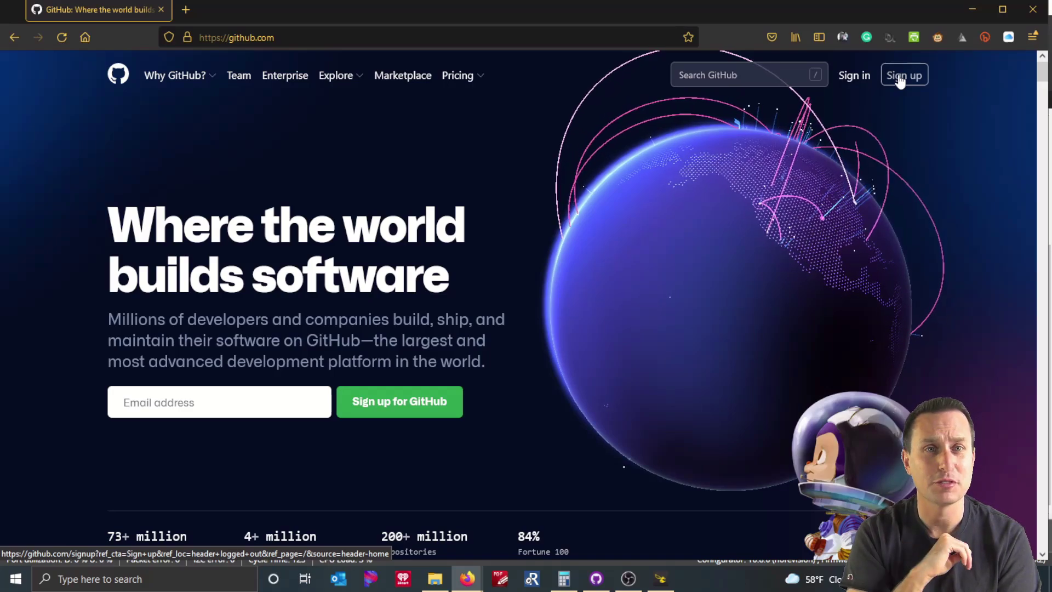
- Sign in to GitHub, search for the betaflight organization and open its firmware-presets repository
{"action": "left_click", "coordinate": [851, 80]}
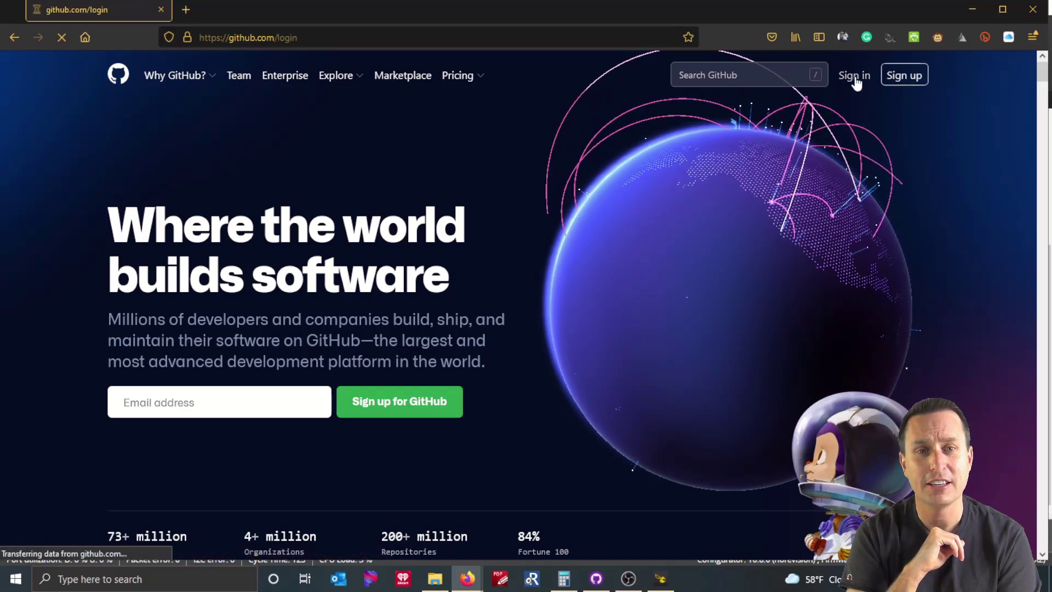
{"action": "left_click", "coordinate": [537, 279]}
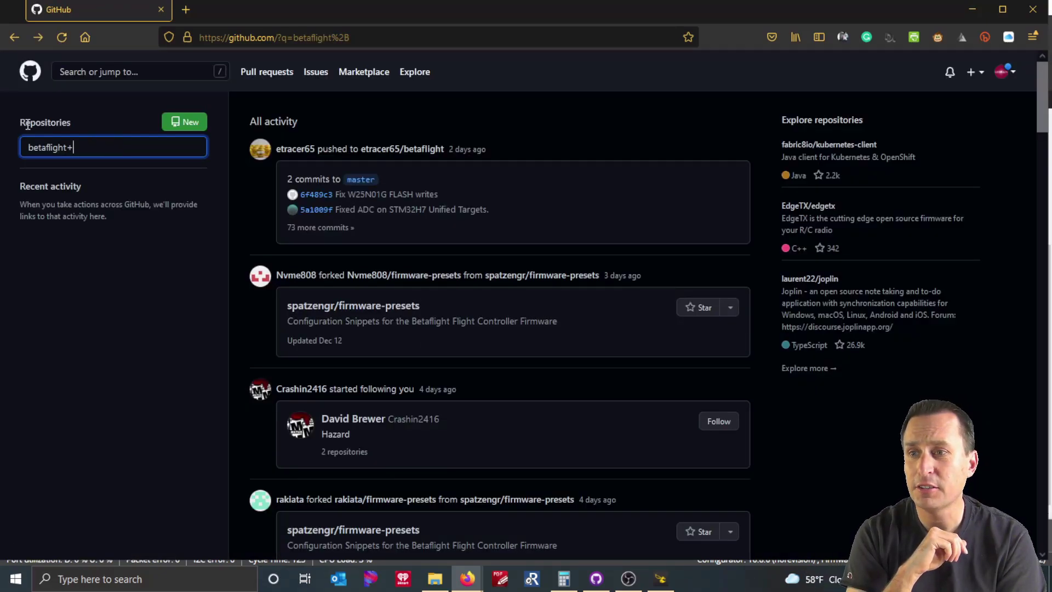
{"action": "key", "text": "BackSpace"}
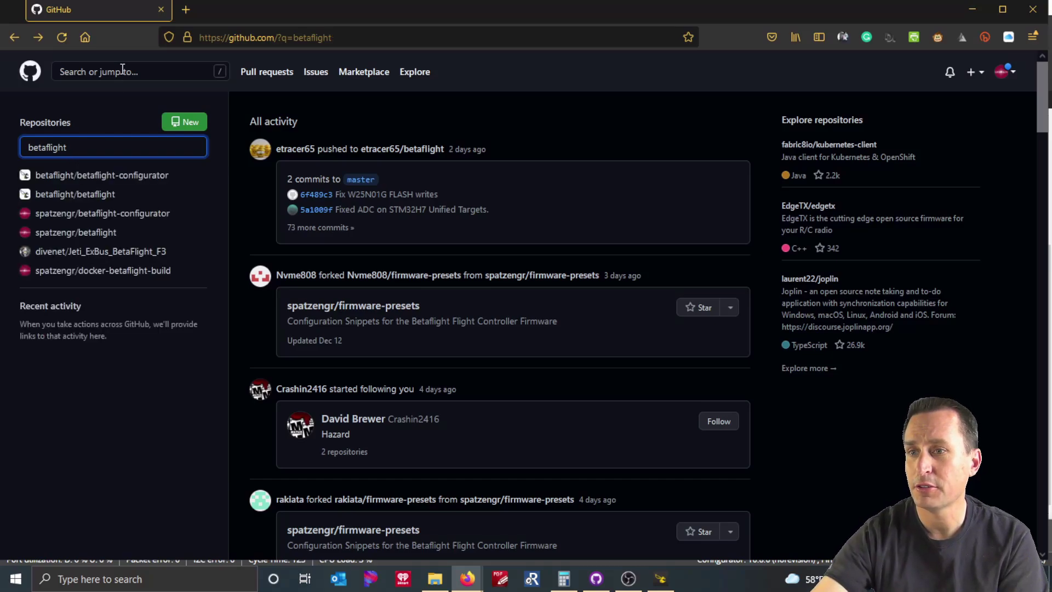
{"action": "left_click", "coordinate": [121, 69]}
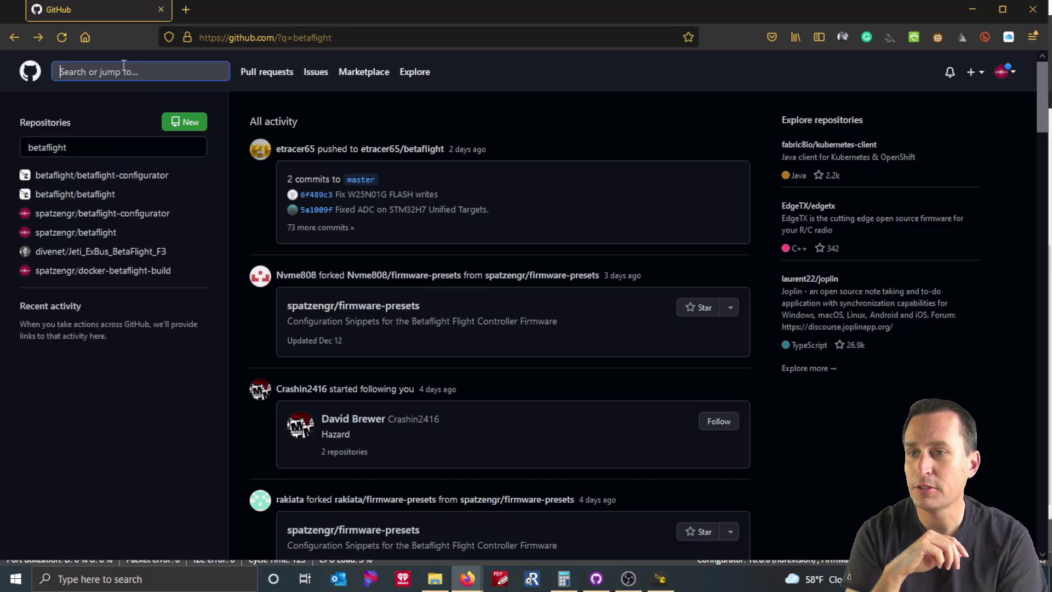
{"action": "type", "text": "bet"}
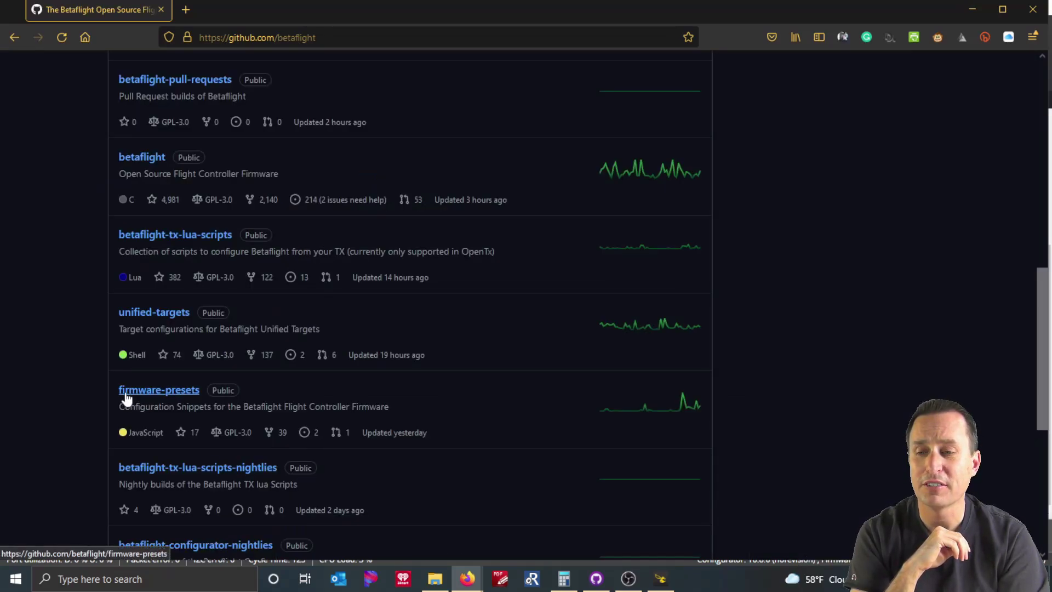
{"action": "left_click", "coordinate": [125, 398]}
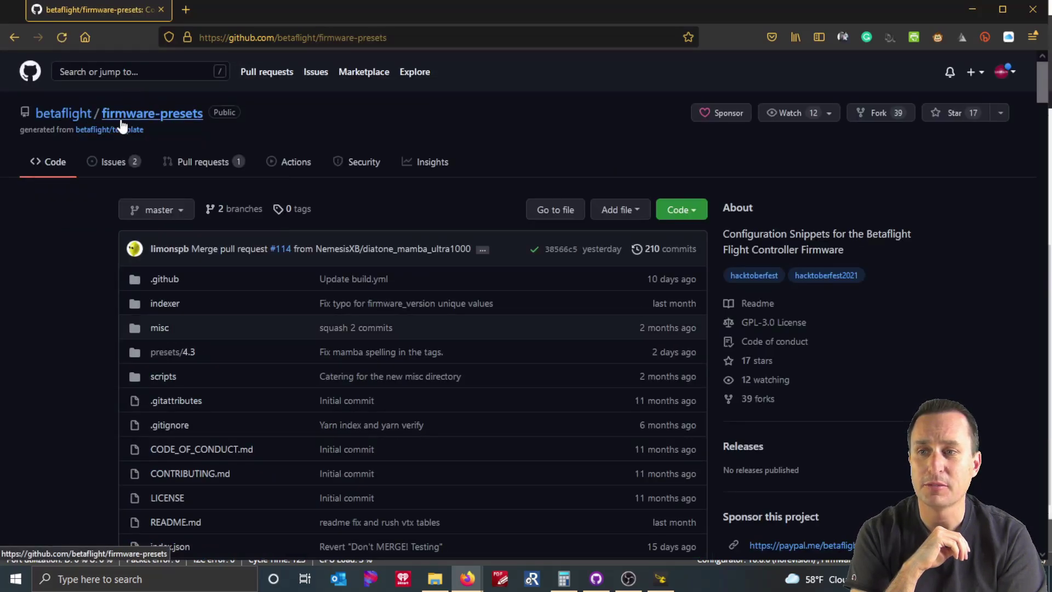
- Check the address of the betaflight/firmware-presets repository and fork it to the signed-in account
{"action": "left_click", "coordinate": [245, 38]}
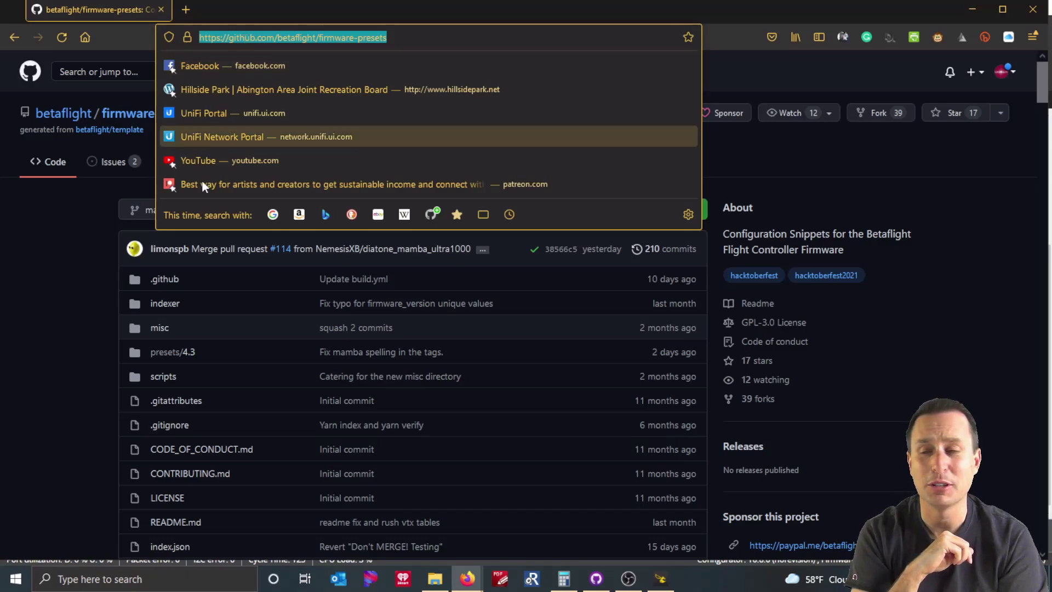
{"action": "left_click", "coordinate": [66, 310]}
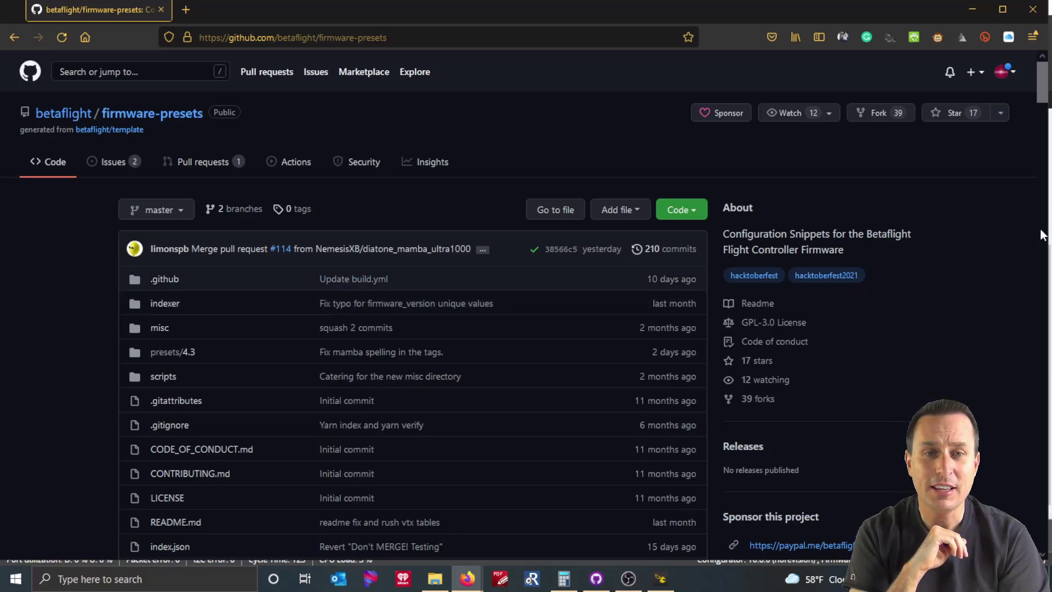
{"action": "left_click", "coordinate": [879, 113]}
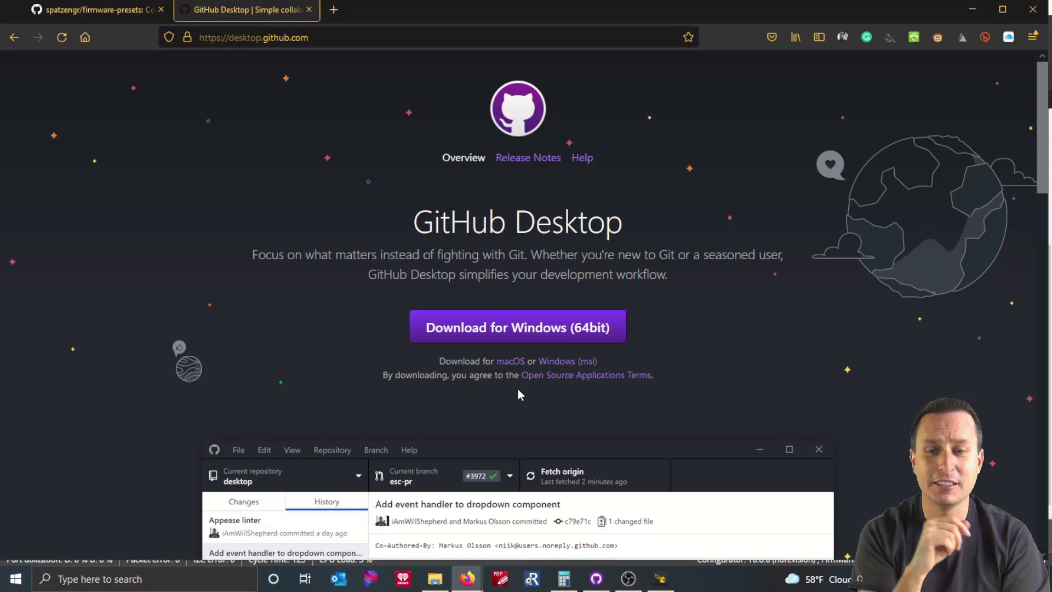
- Close the GitHub Desktop download page and copy the HTTPS clone URL of the forked firmware-presets repository
{"action": "key", "text": "ctrl+w"}
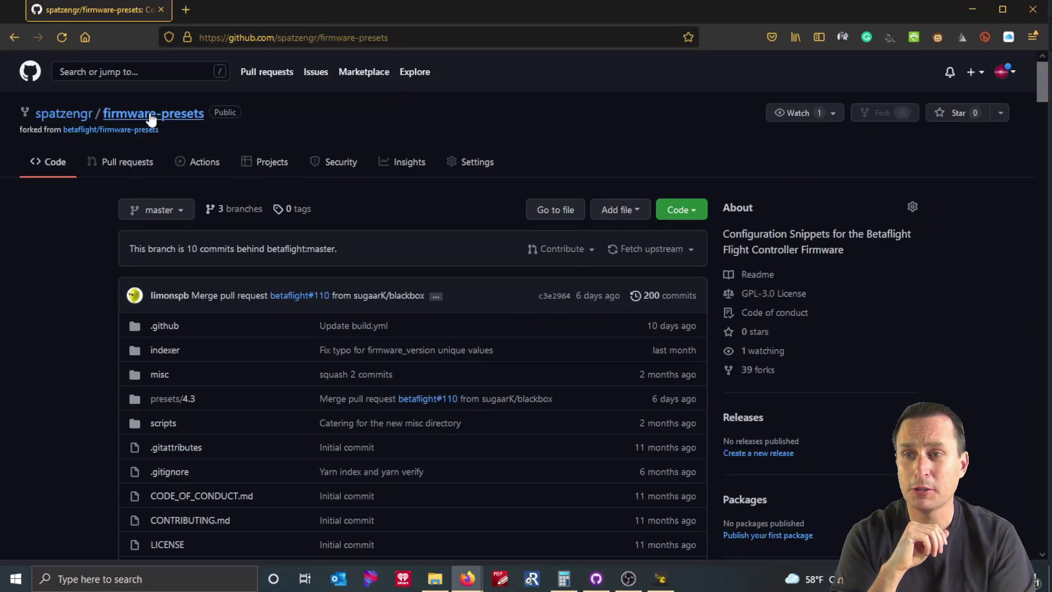
{"action": "left_click", "coordinate": [684, 210]}
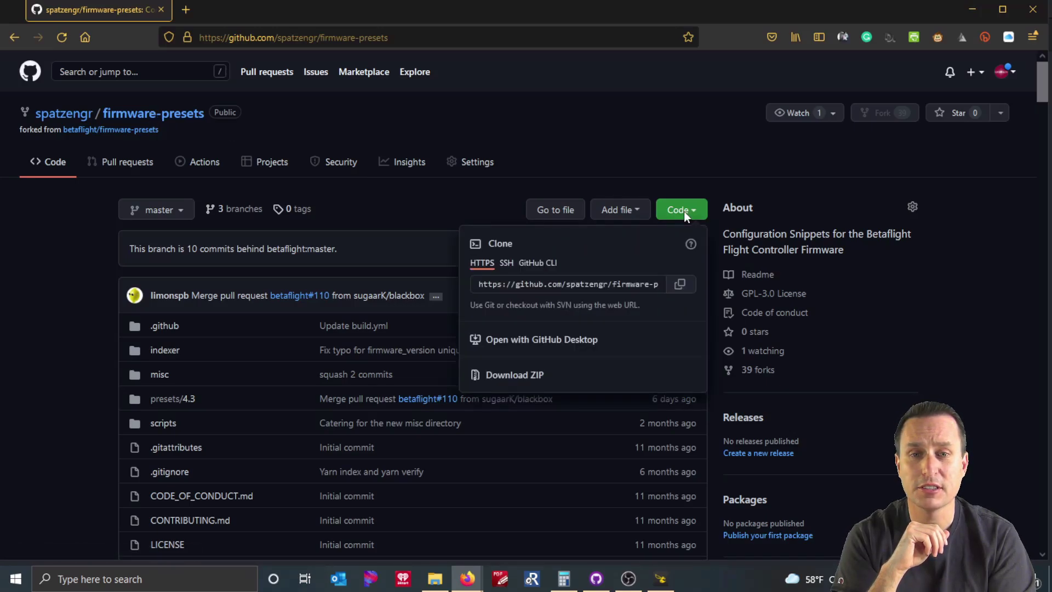
{"action": "left_click", "coordinate": [681, 292]}
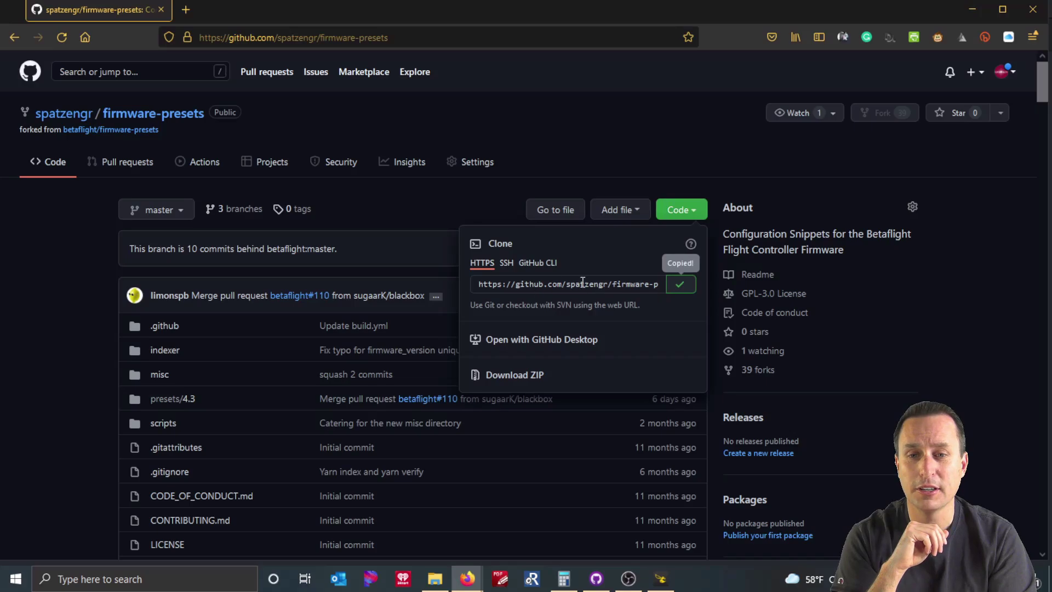
- Switch to GitHub Desktop and start cloning a repository by URL, pasting the copied address of the firmware-presets fork
{"action": "left_click", "coordinate": [597, 578]}
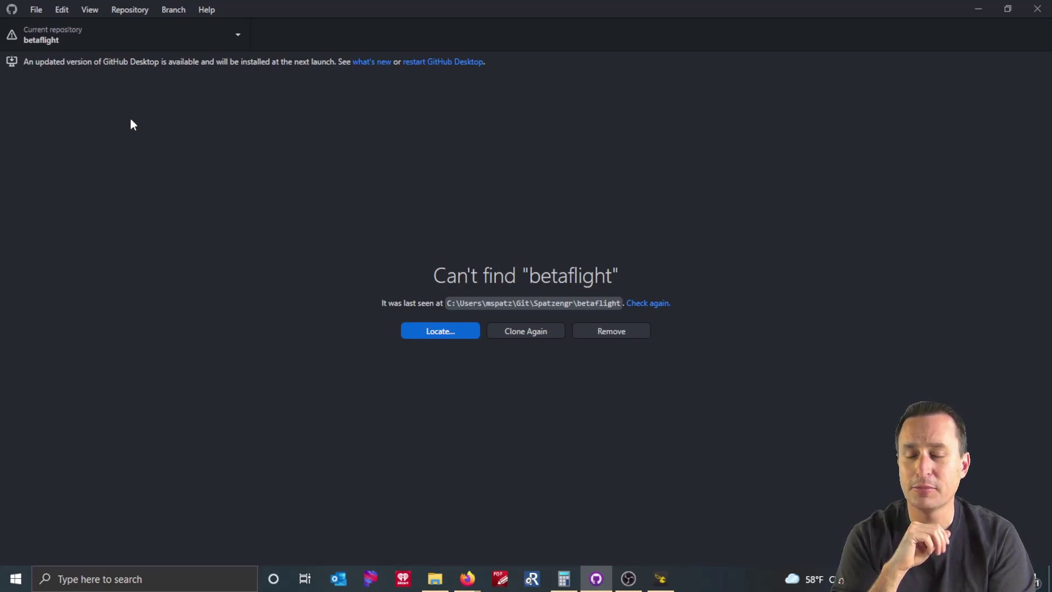
{"action": "left_click", "coordinate": [36, 10]}
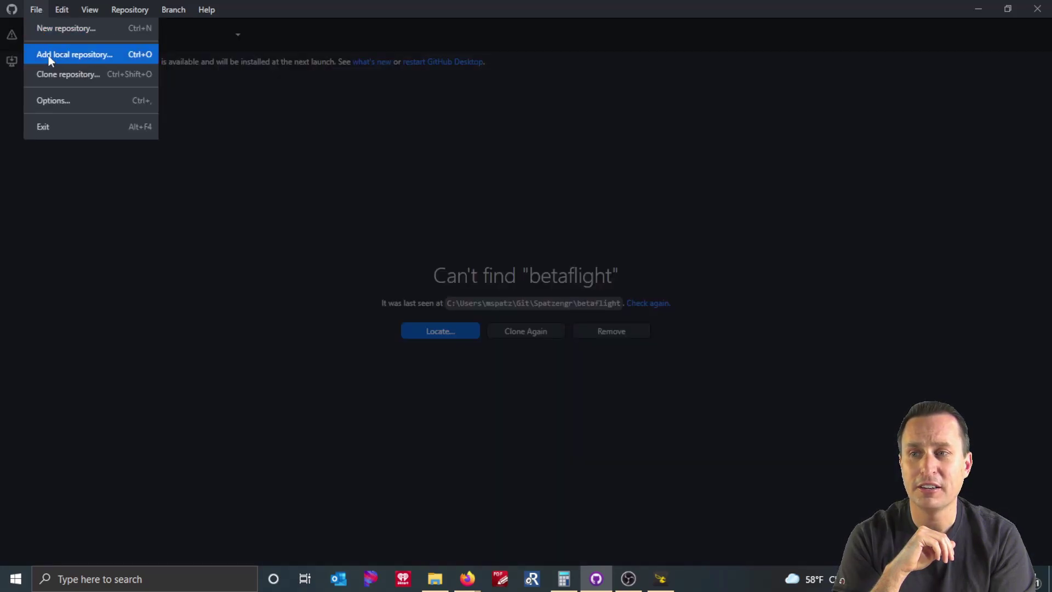
{"action": "left_click", "coordinate": [53, 74]}
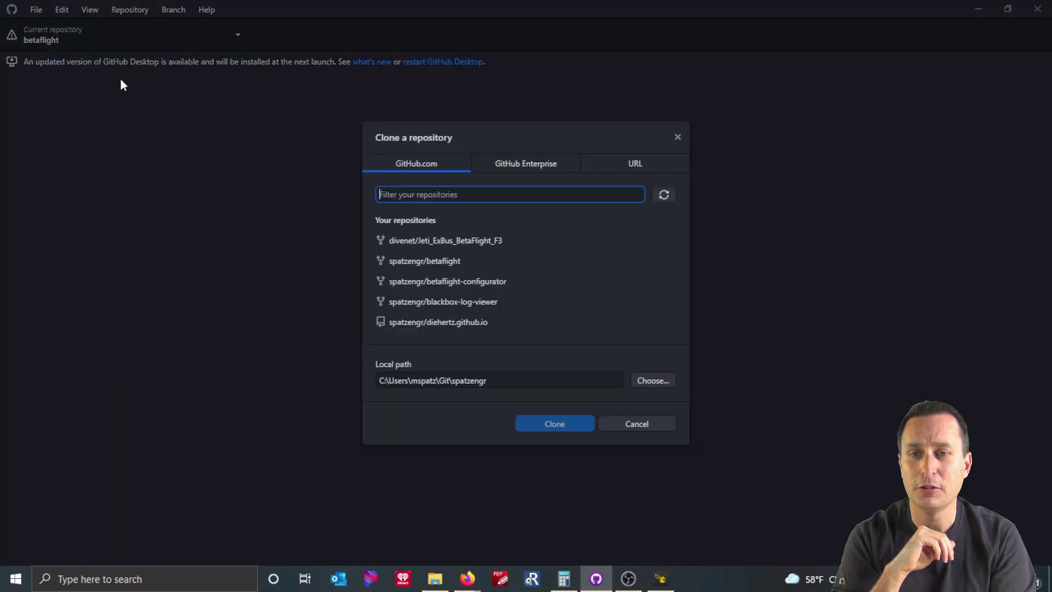
{"action": "left_click", "coordinate": [633, 163]}
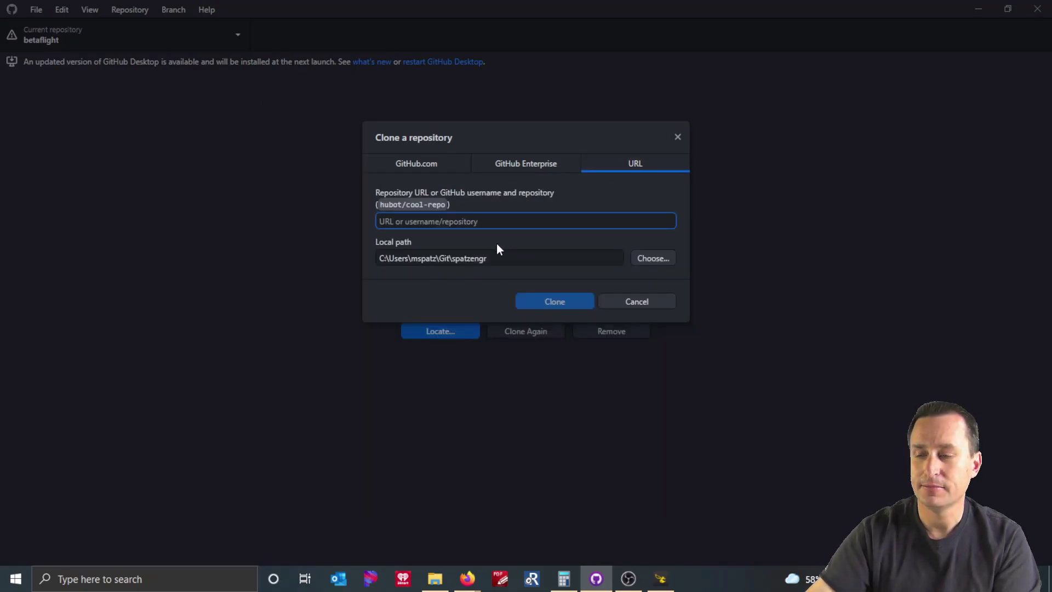
{"action": "key", "text": "ctrl+v"}
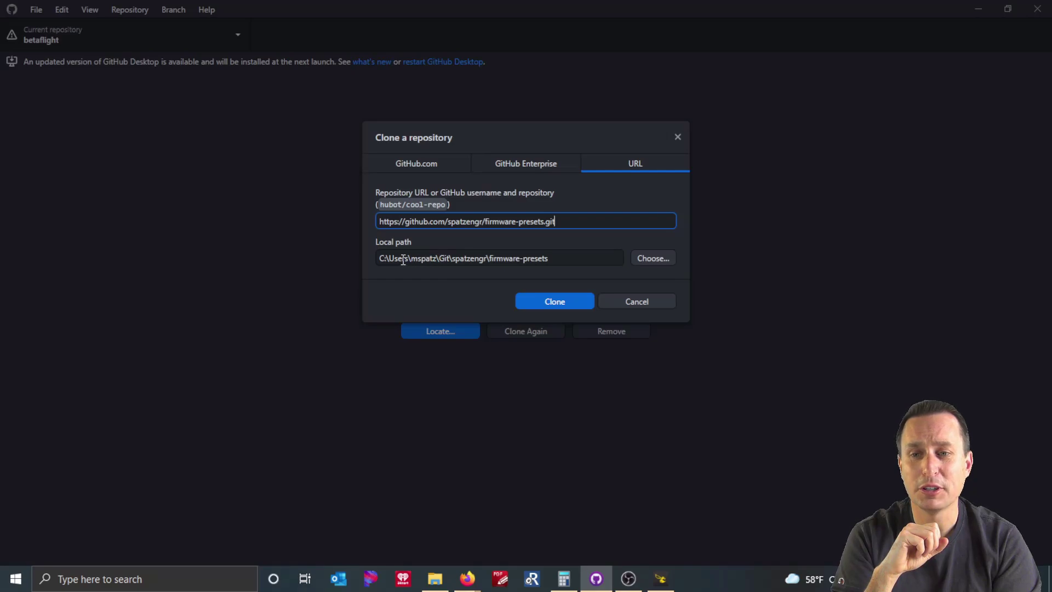
- Clone the fork into the proposed local firmware-presets folder and set it up to contribute to the parent project
{"action": "double_click", "coordinate": [443, 260]}
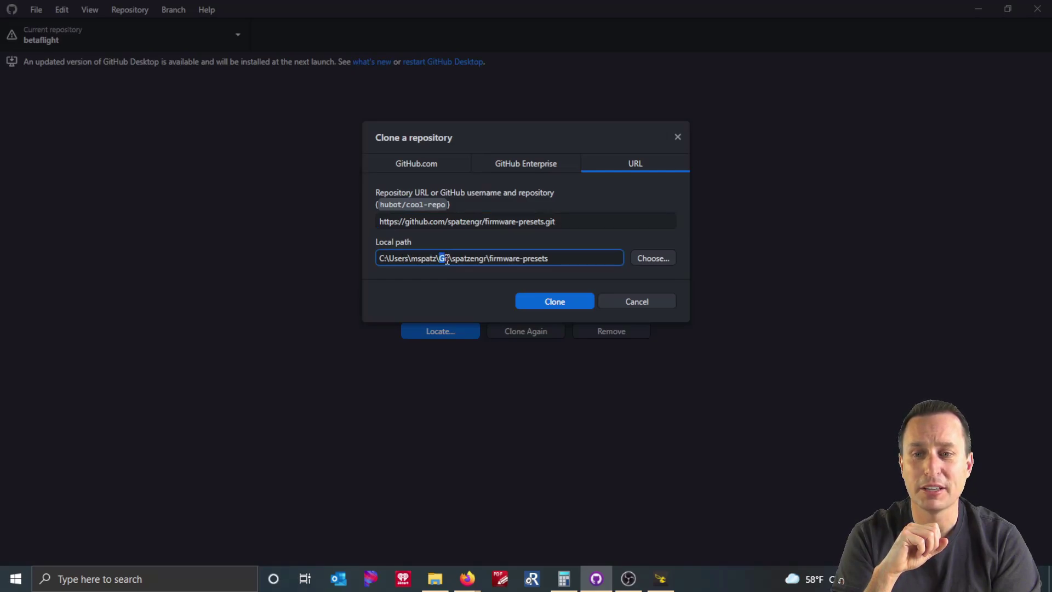
{"action": "left_click", "coordinate": [454, 259]}
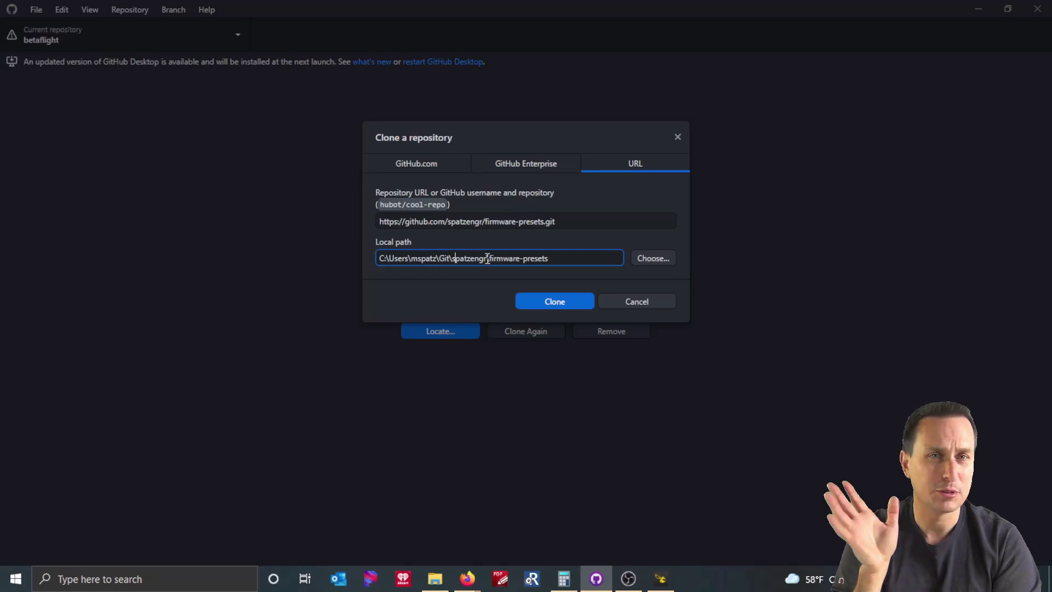
{"action": "left_click", "coordinate": [555, 260]}
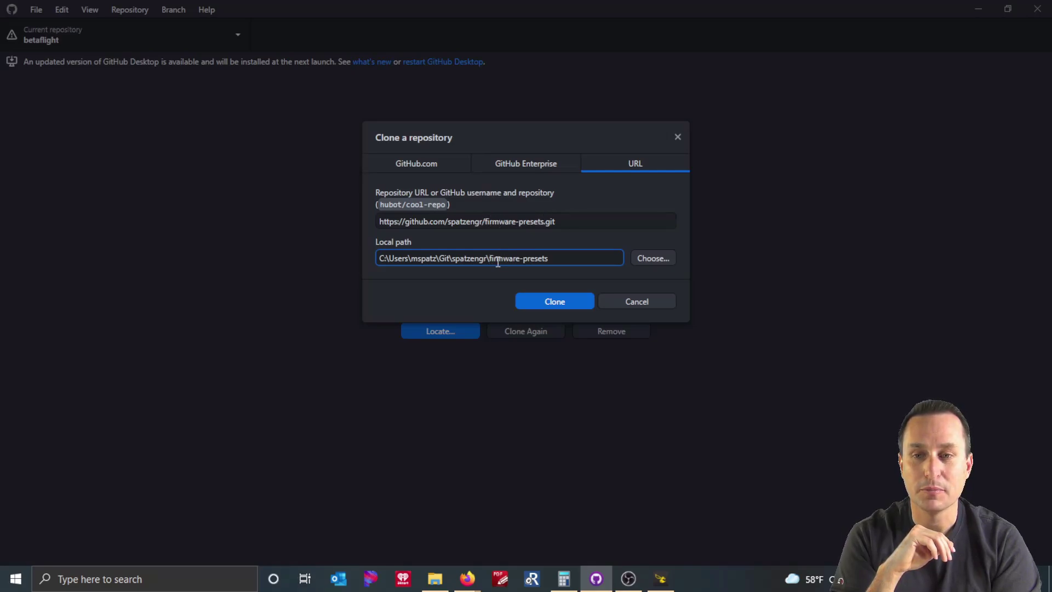
{"action": "left_click", "coordinate": [560, 301]}
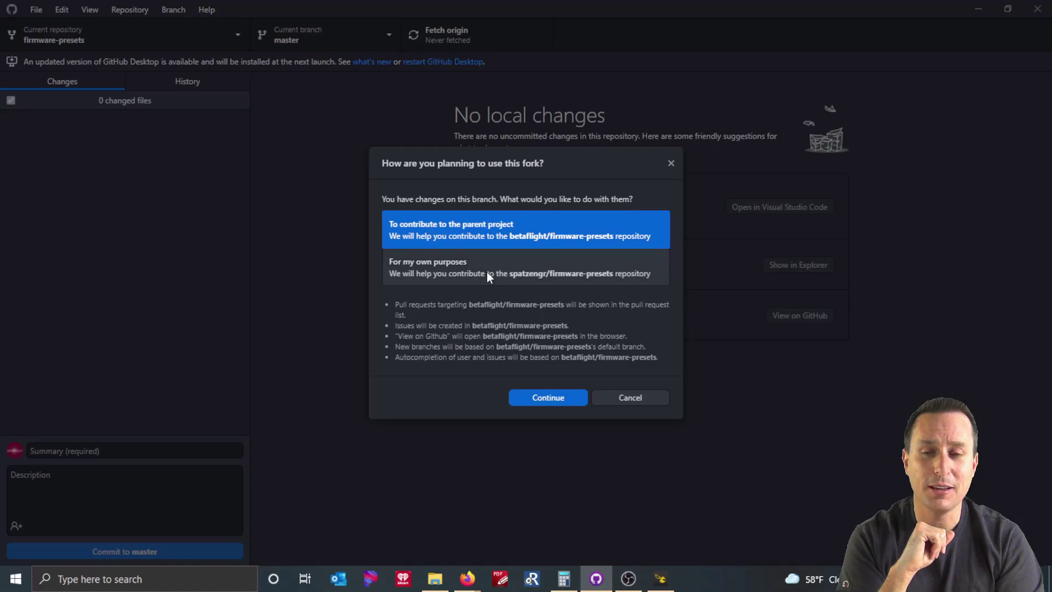
{"action": "left_click", "coordinate": [542, 397]}
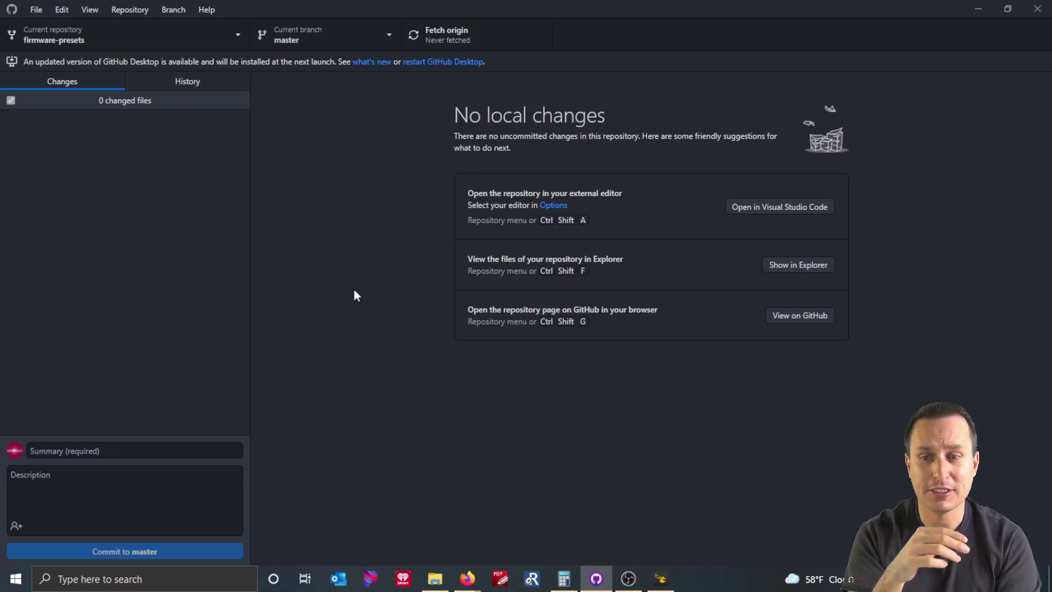
- Examine the cloned firmware-presets files in File Explorer down to the presets\4.3\tune folder and return to GitHub Desktop
{"action": "left_click", "coordinate": [434, 577]}
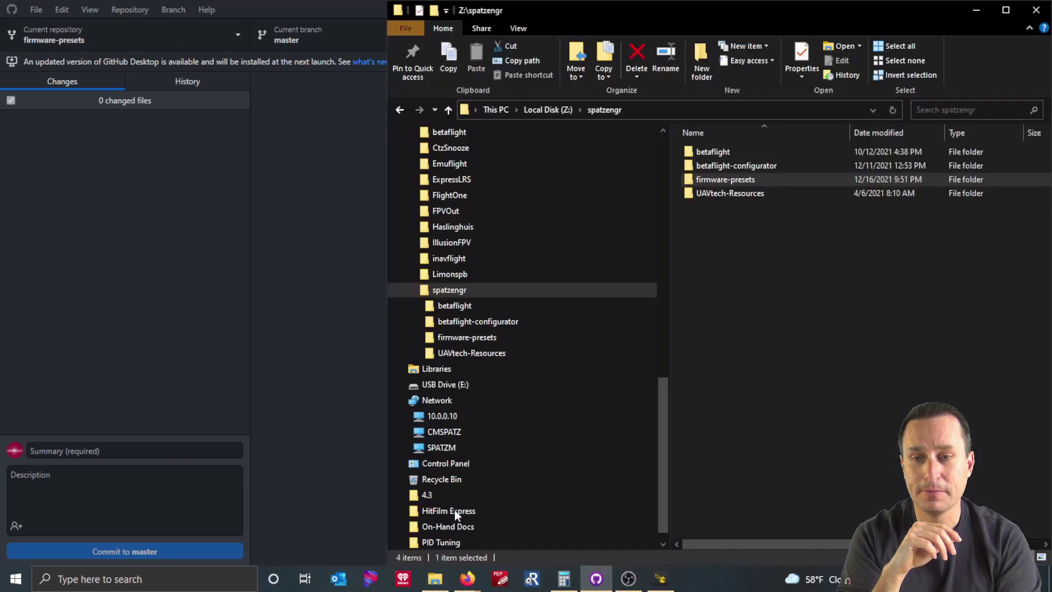
{"action": "left_click", "coordinate": [468, 338]}
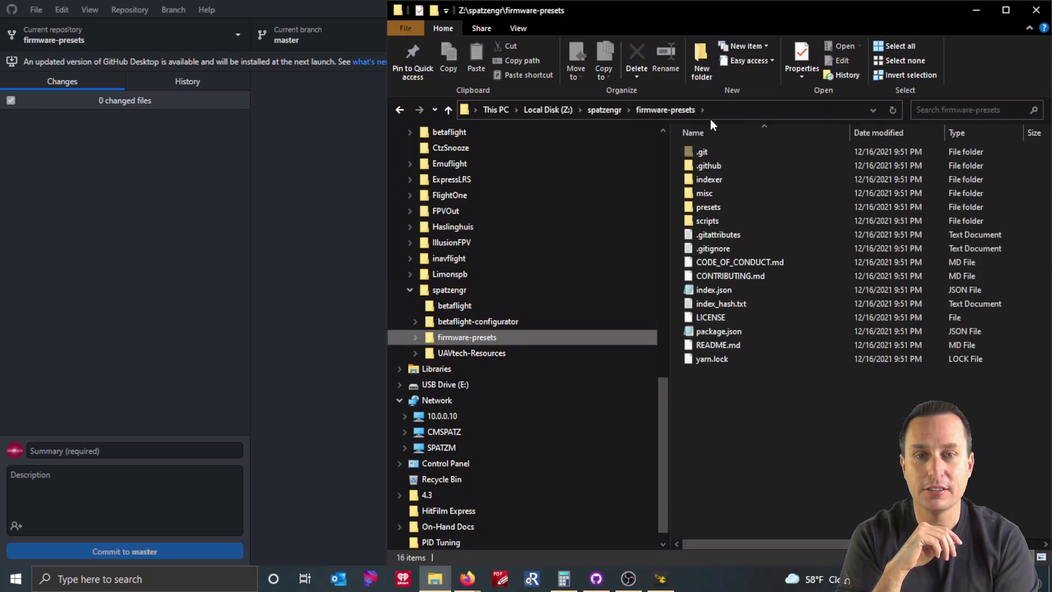
{"action": "left_click", "coordinate": [710, 208]}
{"action": "double_click", "coordinate": [711, 212]}
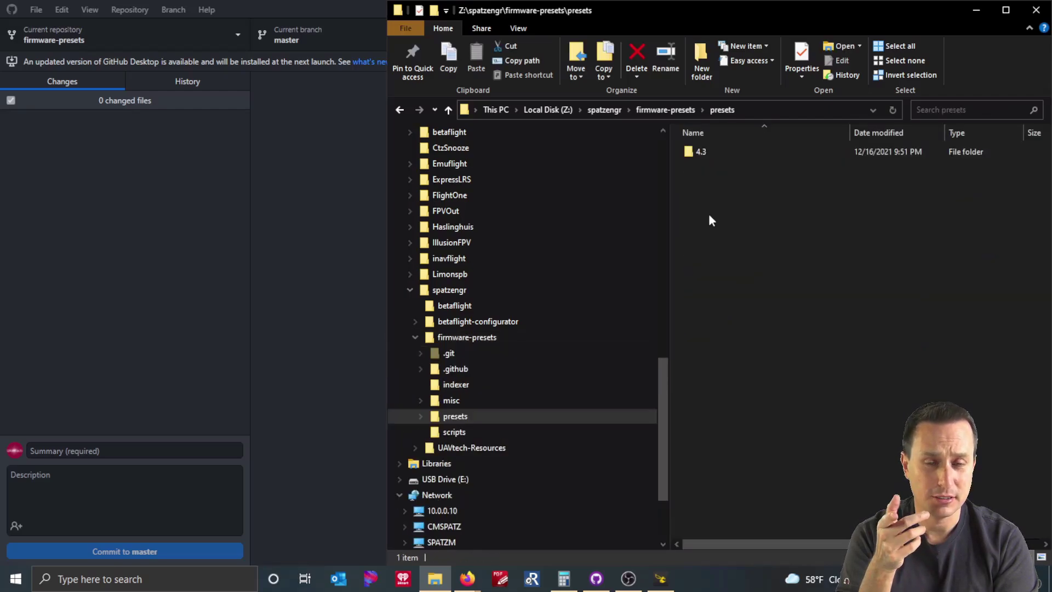
{"action": "left_click", "coordinate": [702, 158]}
{"action": "double_click", "coordinate": [701, 156]}
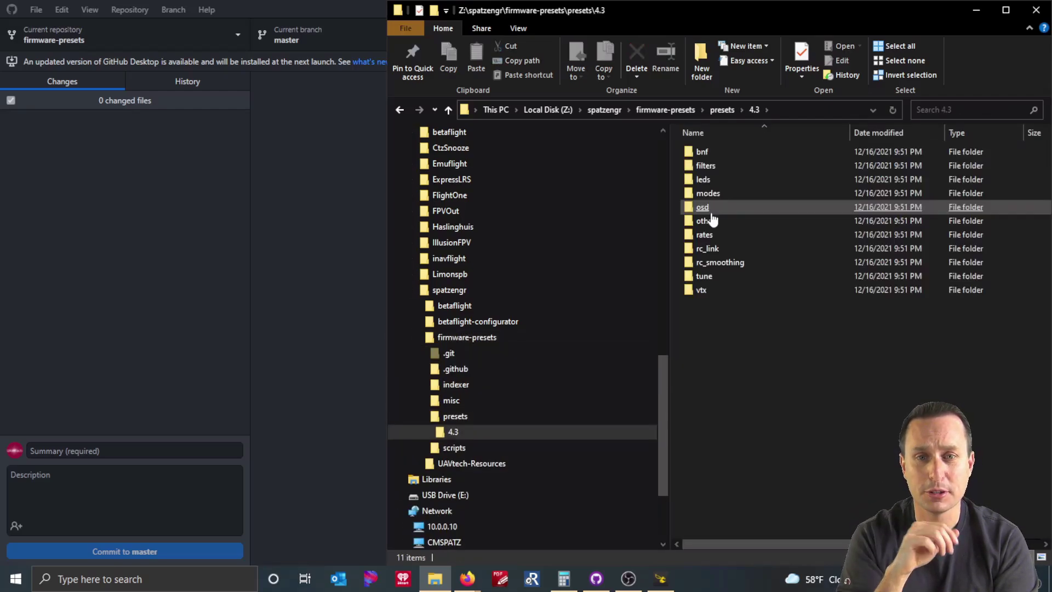
{"action": "left_click", "coordinate": [710, 212]}
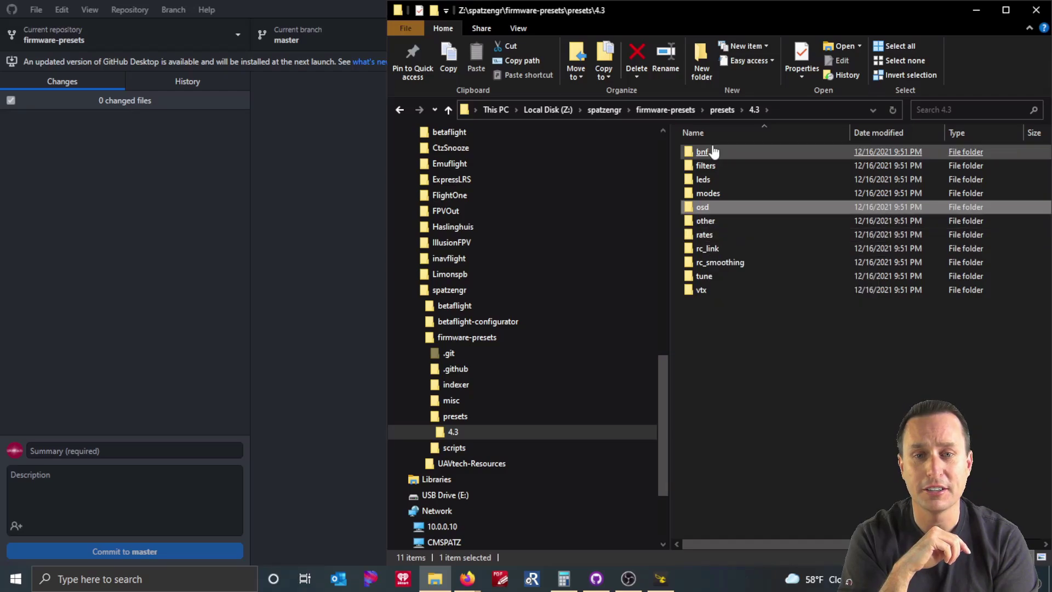
{"action": "left_click", "coordinate": [709, 277]}
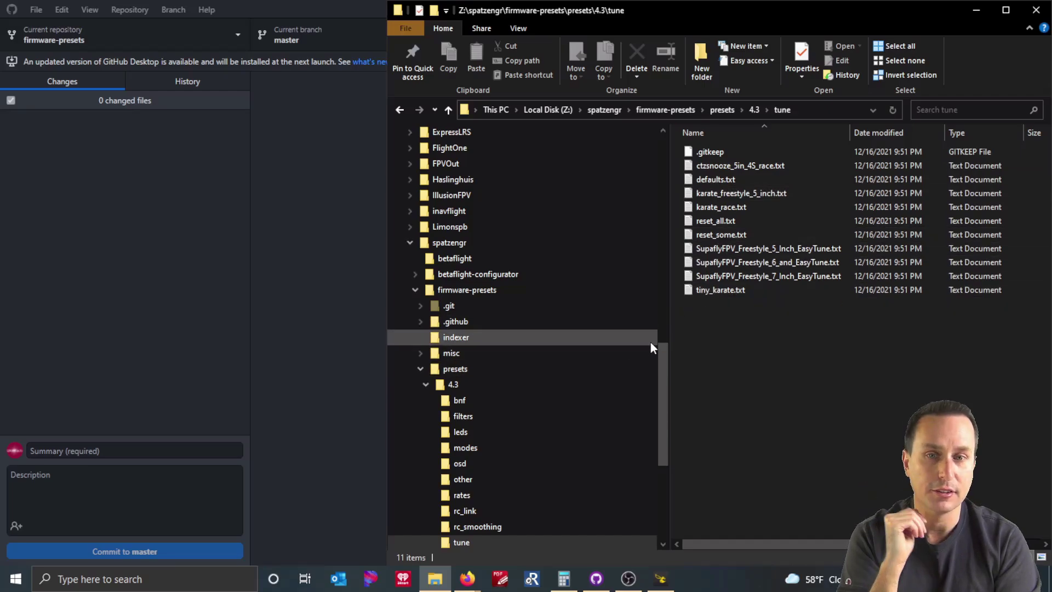
{"action": "left_click_drag", "start_coordinate": [663, 373], "coordinate": [667, 403]}
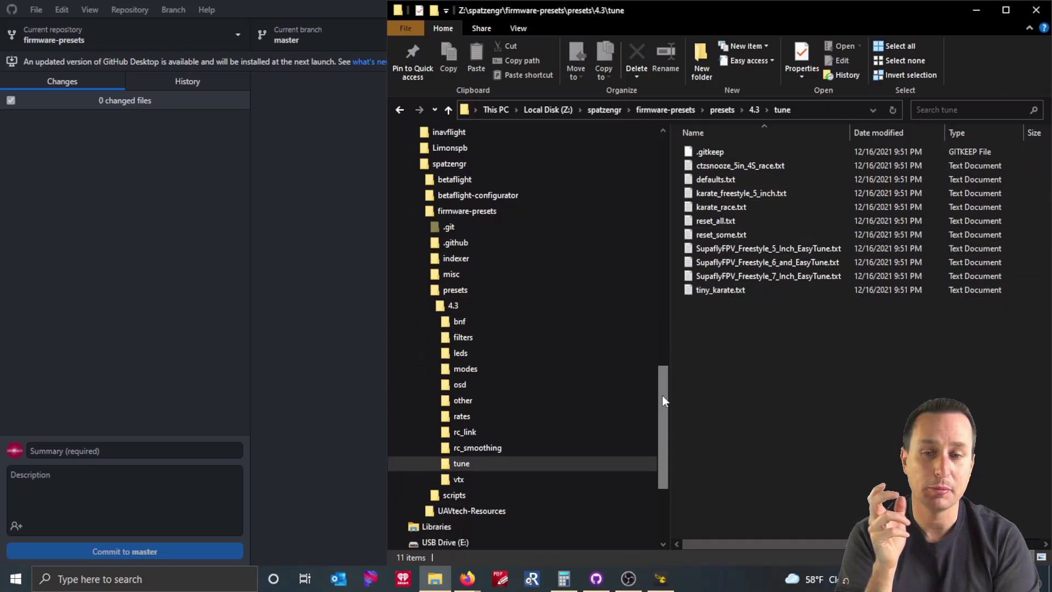
{"action": "left_click", "coordinate": [320, 301]}
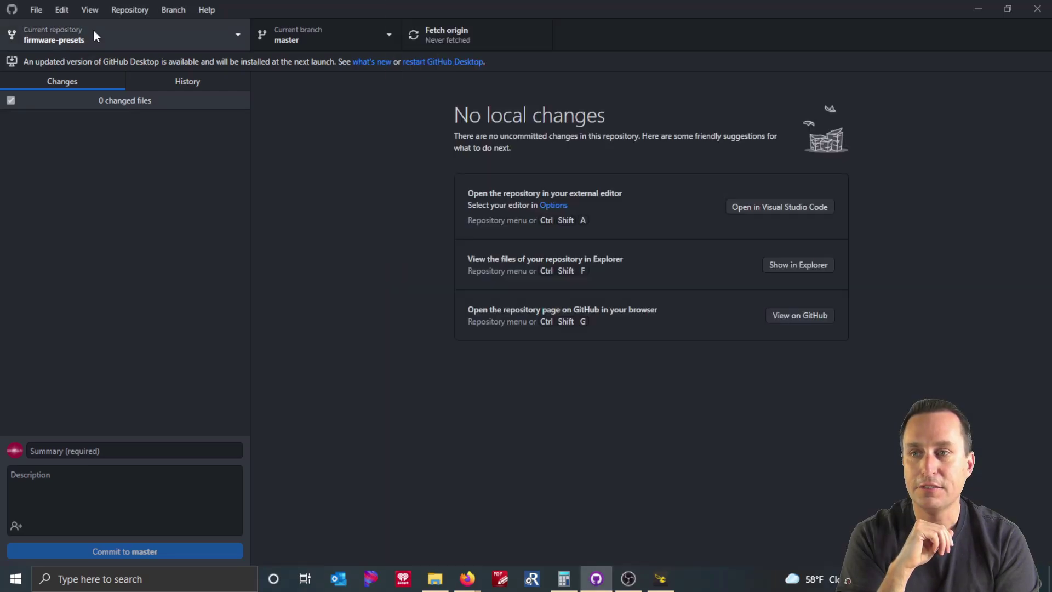
- Fetch the latest state of the firmware-presets repository from origin and review its list of branches
{"action": "left_click", "coordinate": [338, 38]}
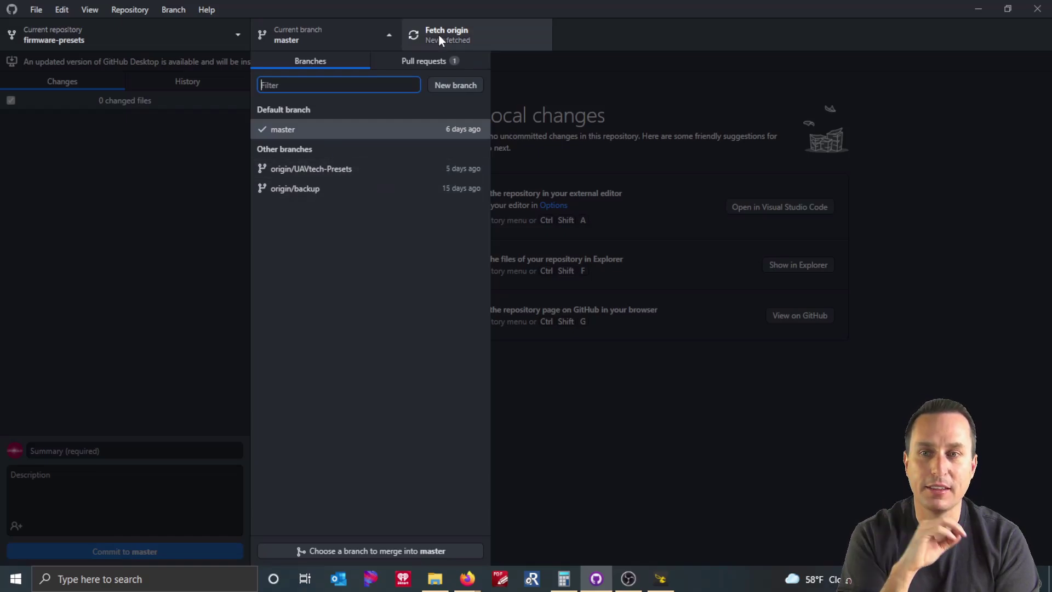
{"action": "left_click", "coordinate": [464, 32]}
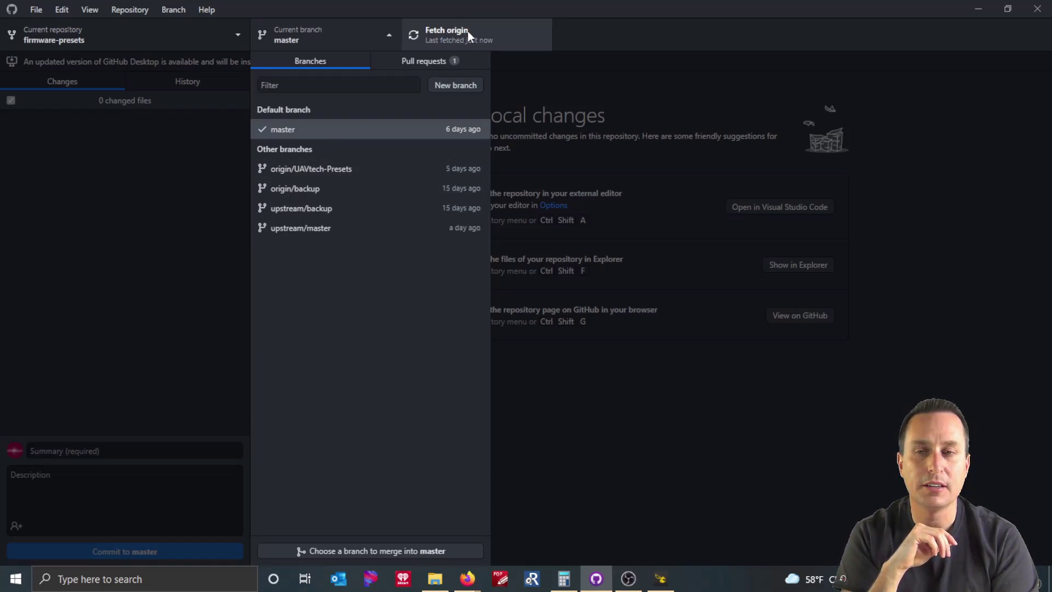
{"action": "left_click", "coordinate": [468, 31]}
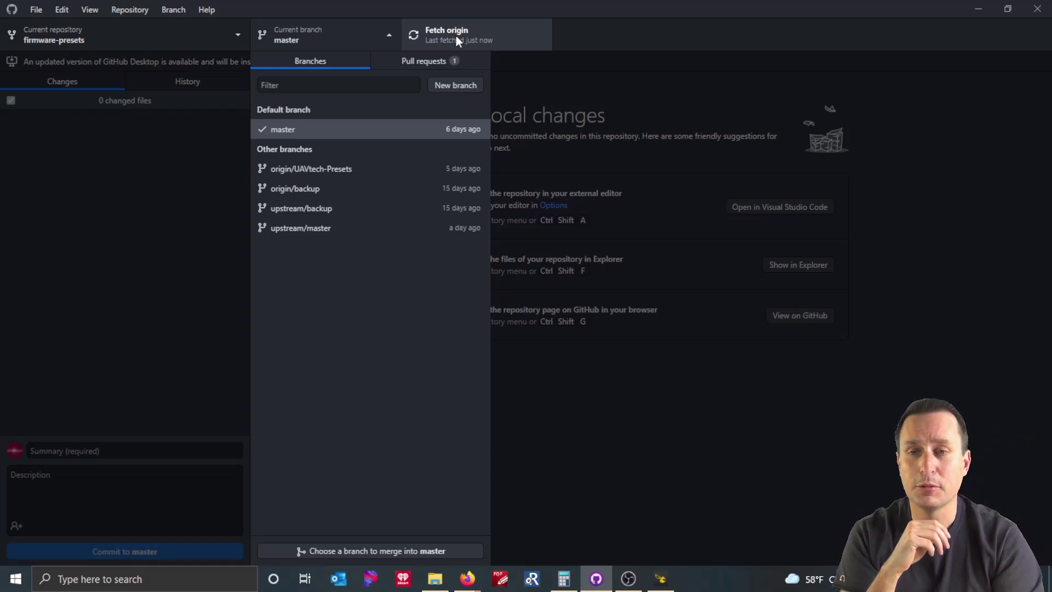
{"action": "left_click", "coordinate": [587, 62]}
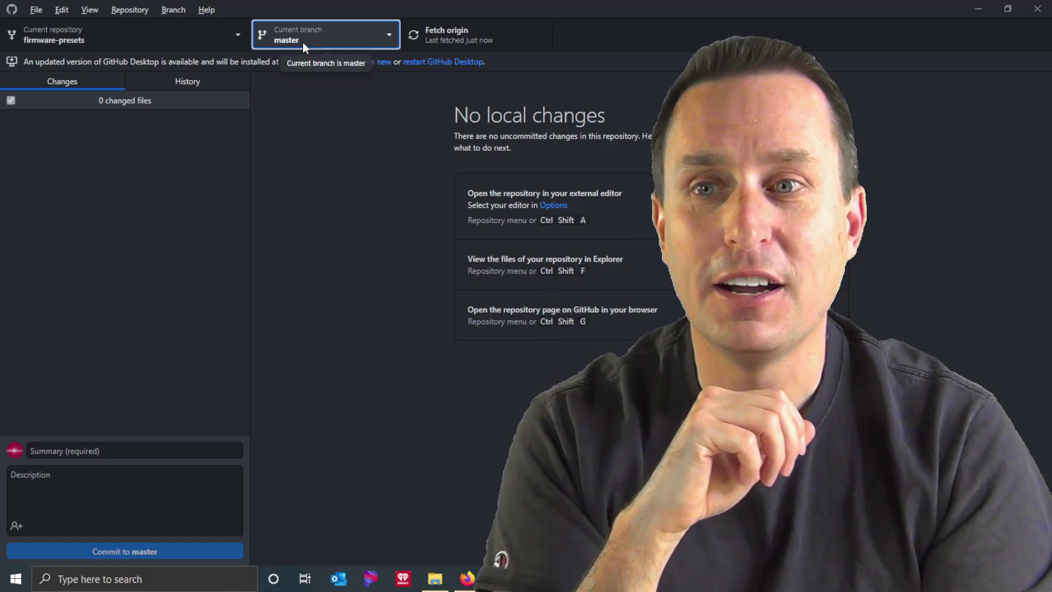
{"action": "left_click", "coordinate": [303, 42]}
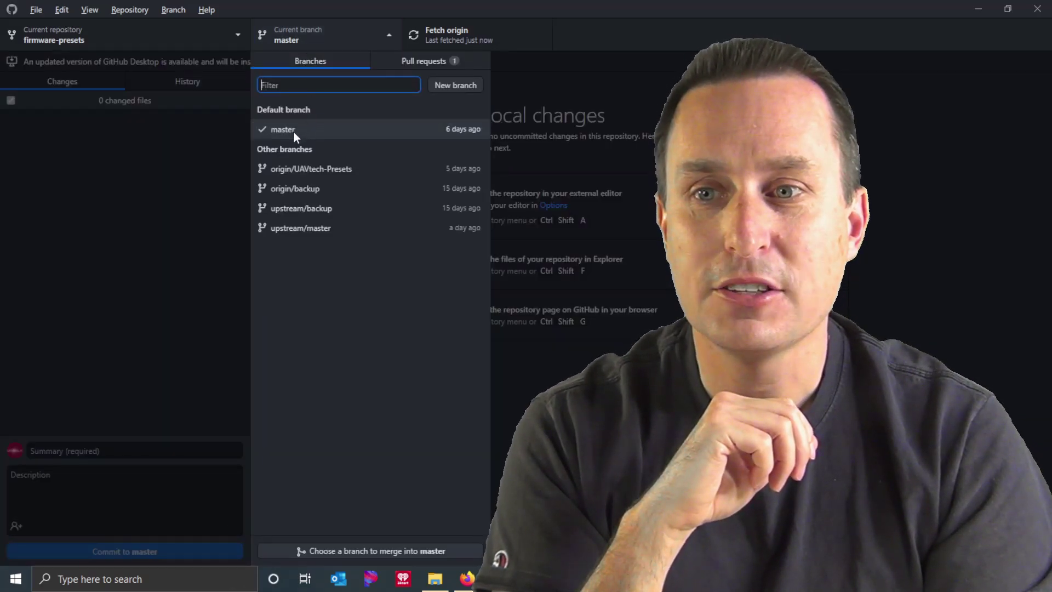
{"action": "left_click", "coordinate": [575, 74]}
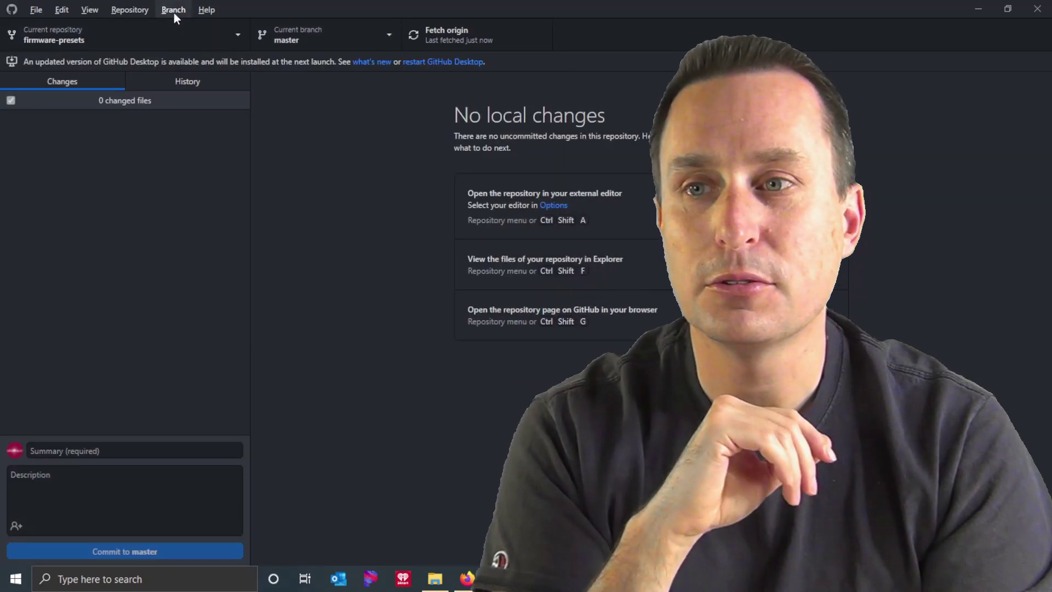
- Create a new branch named "UAVtech Presets Video" based on the master branch of betaflight/firmware-presets
{"action": "left_click", "coordinate": [174, 11]}
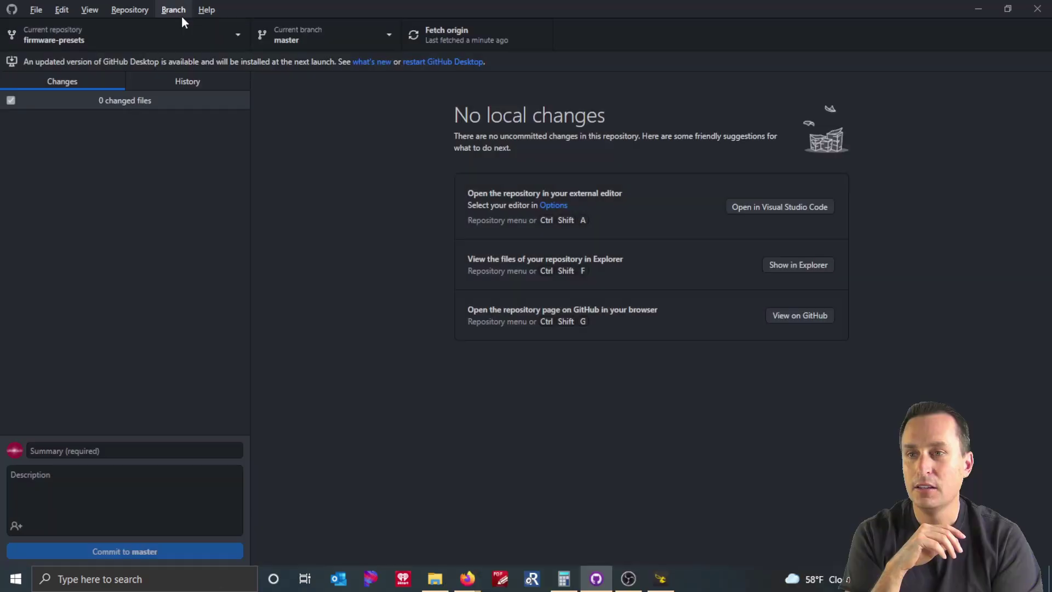
{"action": "left_click", "coordinate": [178, 11]}
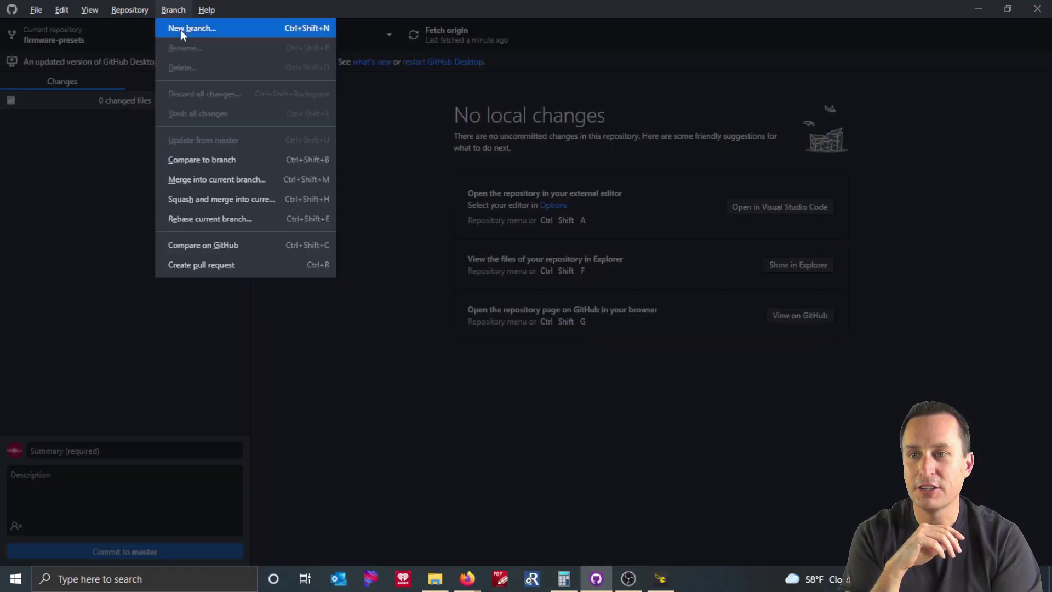
{"action": "left_click", "coordinate": [180, 30]}
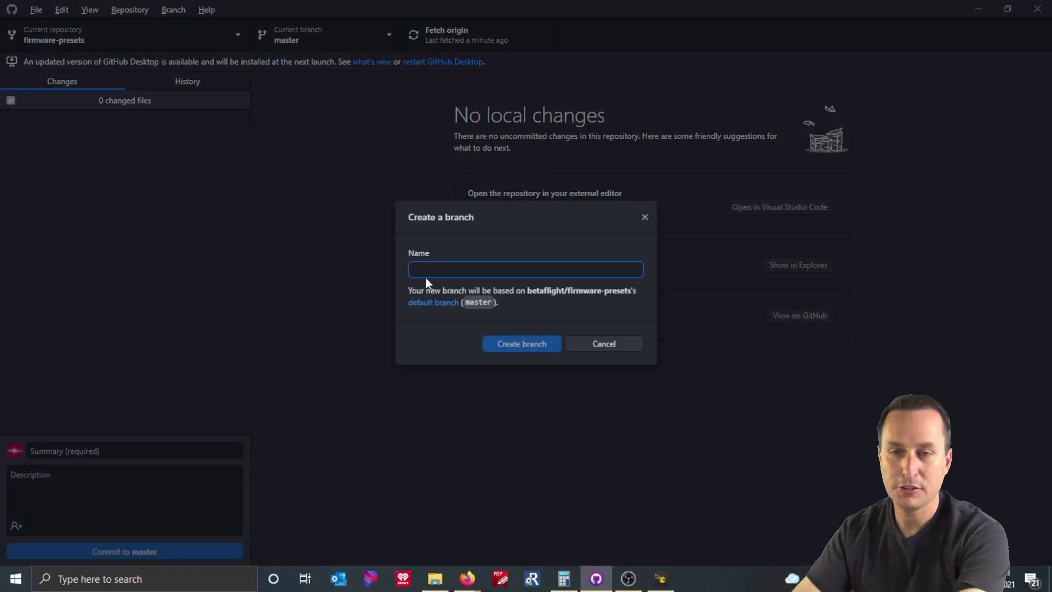
{"action": "type", "text": "pre"}
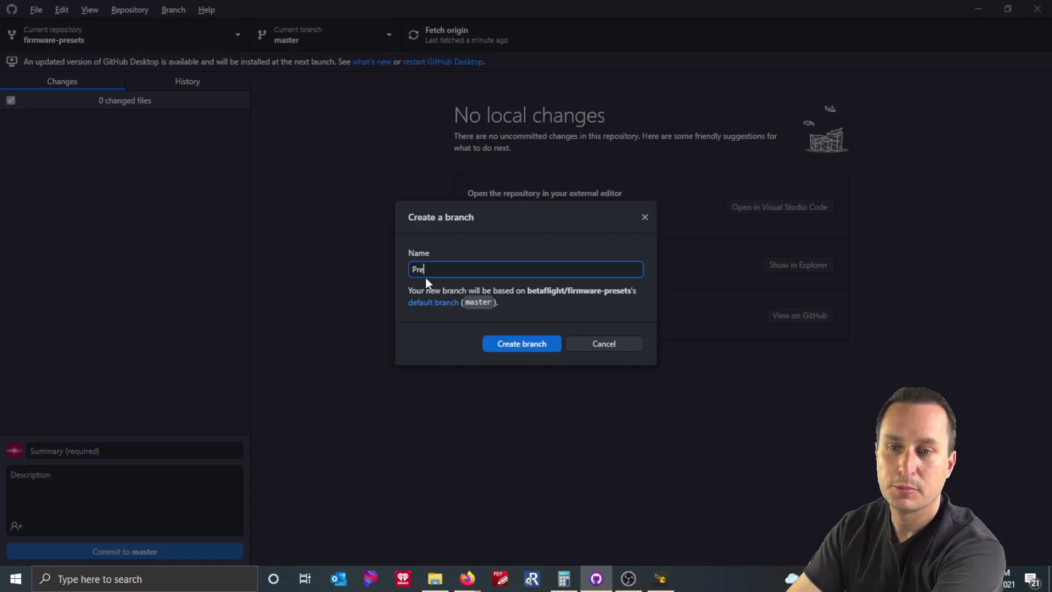
{"action": "key", "text": "BackSpace"}
{"action": "key", "text": "BackSpace"}
{"action": "key", "text": "BackSpace"}
{"action": "type", "text": "UAV"}
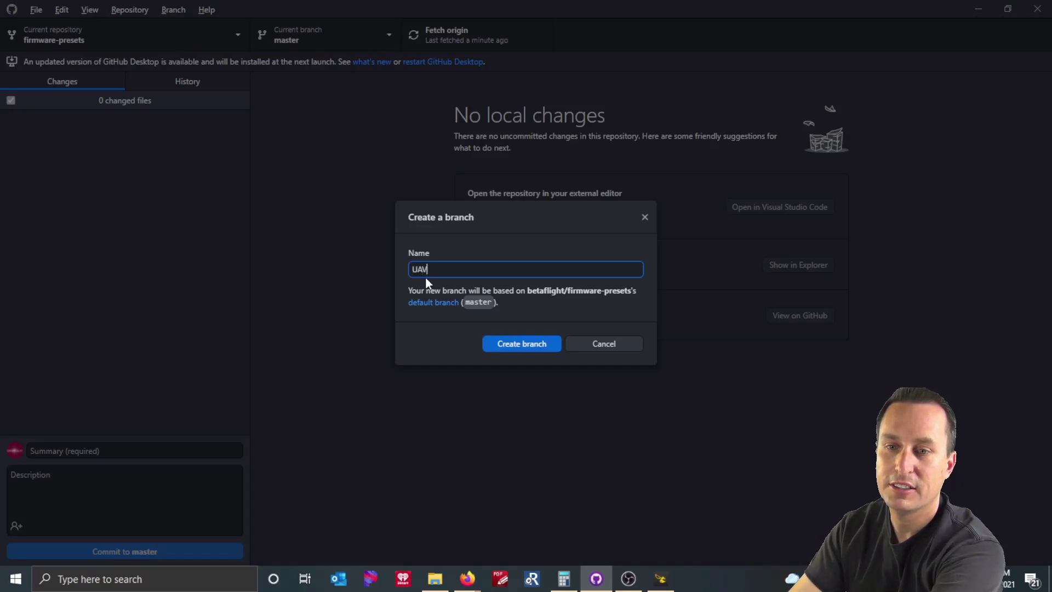
{"action": "type", "text": "tech P"}
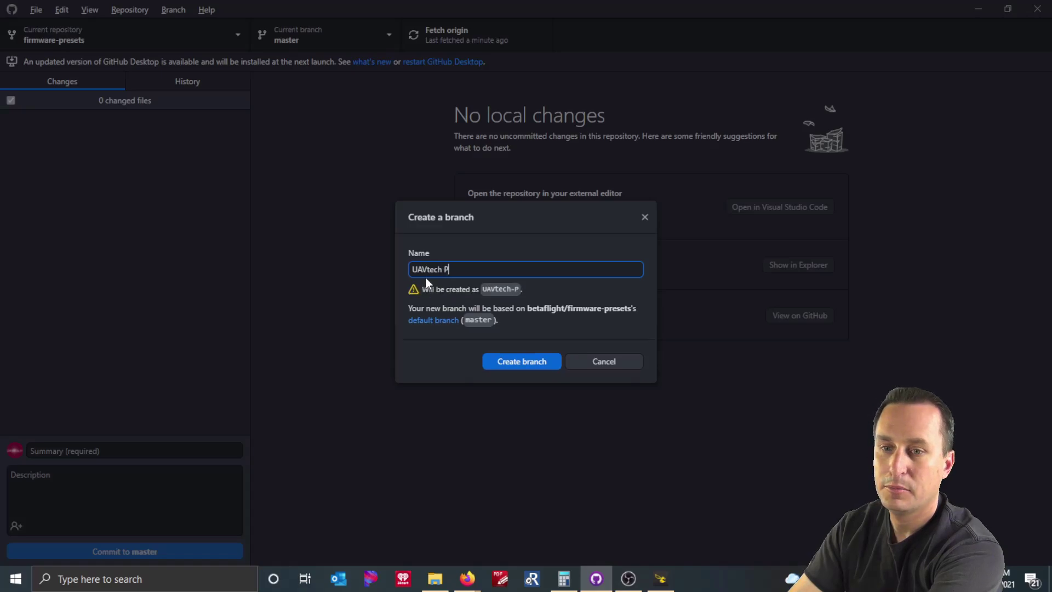
{"action": "type", "text": "resets Video"}
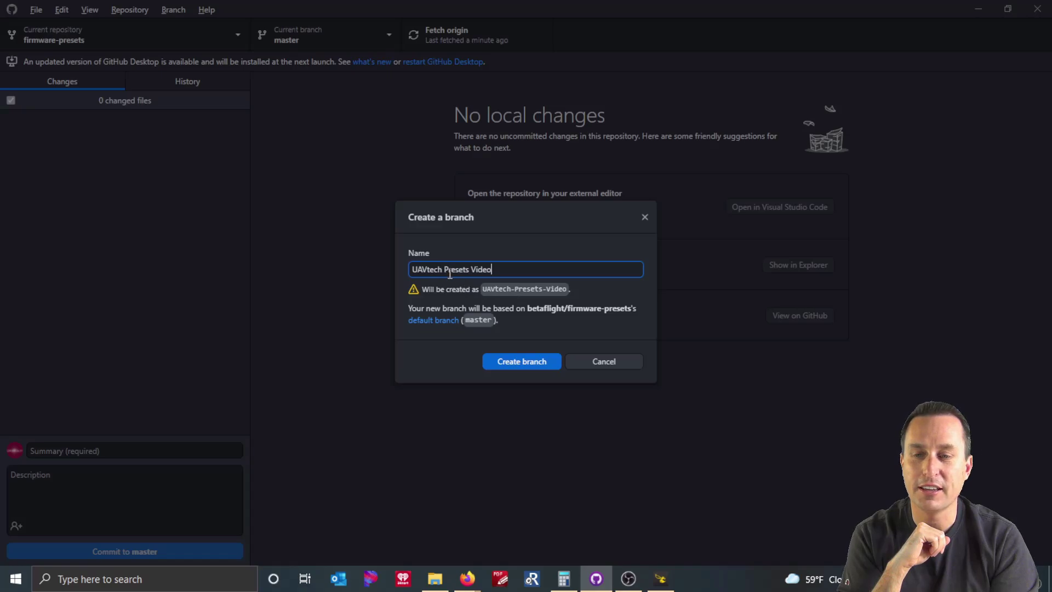
{"action": "left_click", "coordinate": [524, 363]}
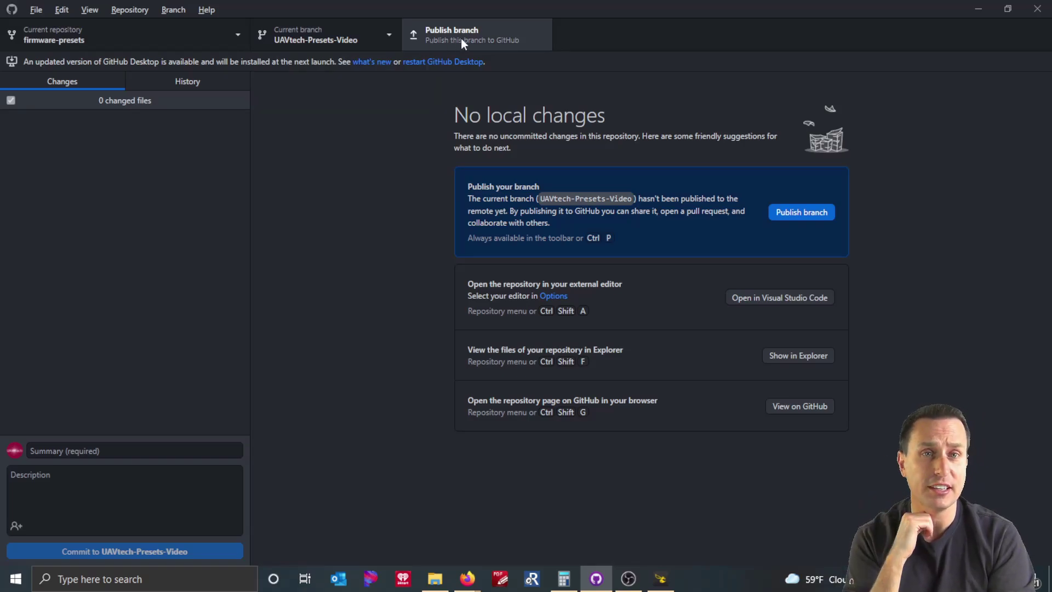
- Check the branch list and the preset files in the presets\4.3\tune folder in File Explorer, and return to GitHub Desktop
{"action": "left_click", "coordinate": [360, 38]}
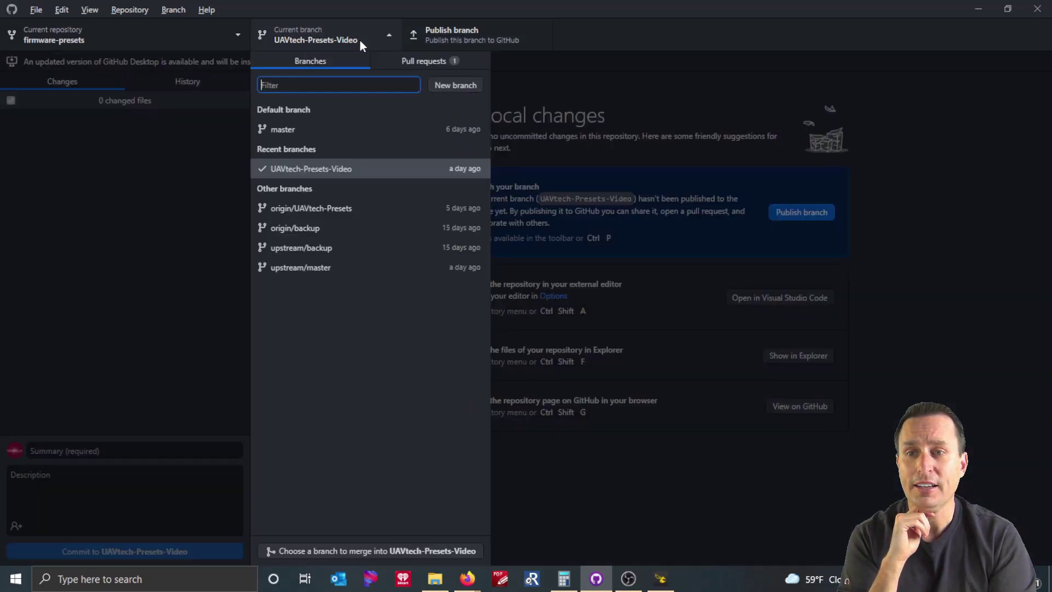
{"action": "left_click", "coordinate": [359, 39]}
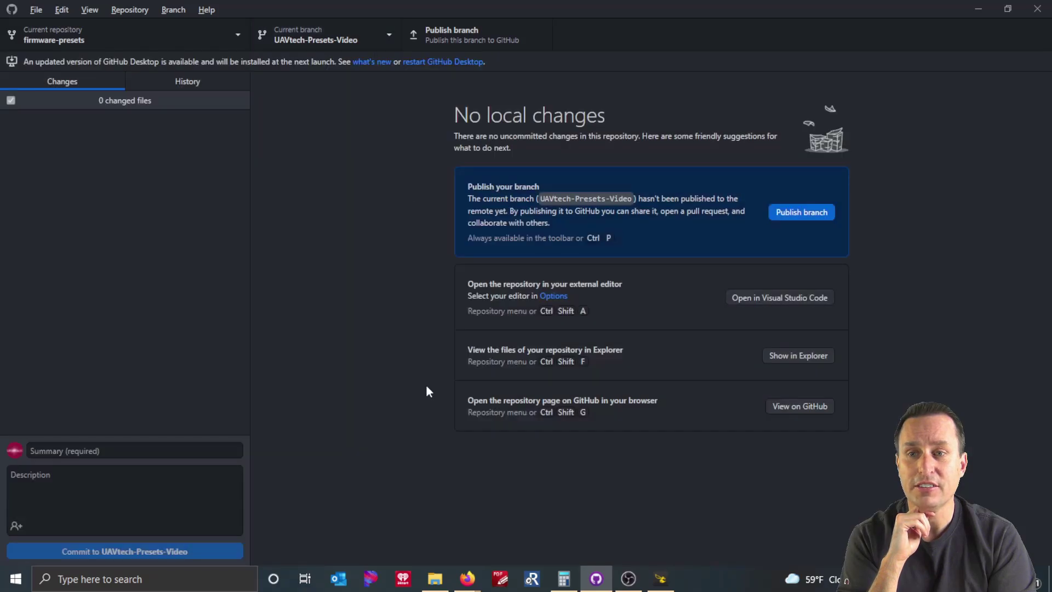
{"action": "left_click", "coordinate": [435, 579]}
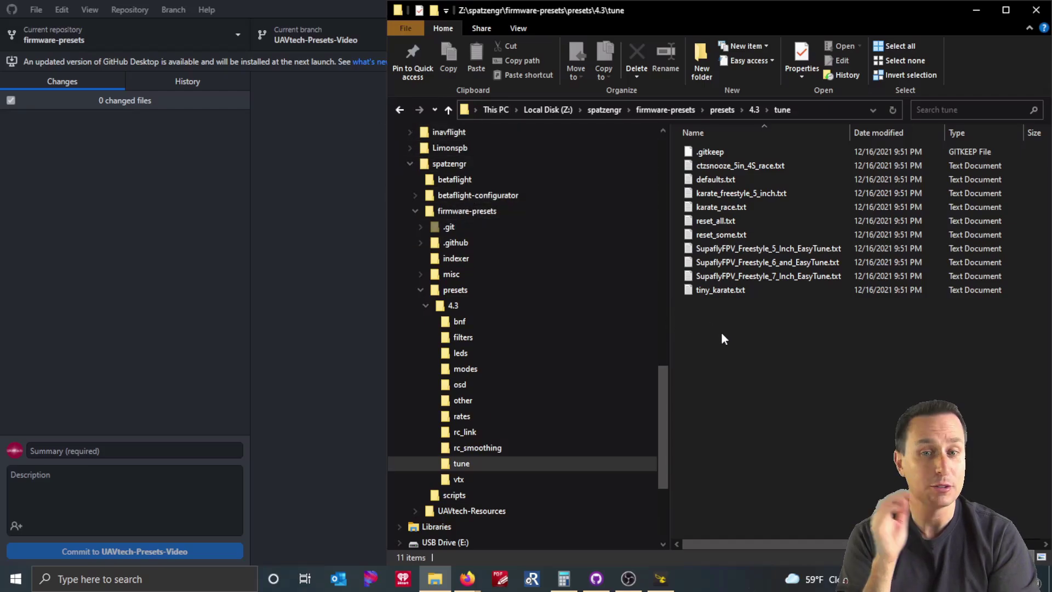
{"action": "left_click_drag", "start_coordinate": [754, 323], "coordinate": [709, 224]}
{"action": "left_click", "coordinate": [354, 114]}
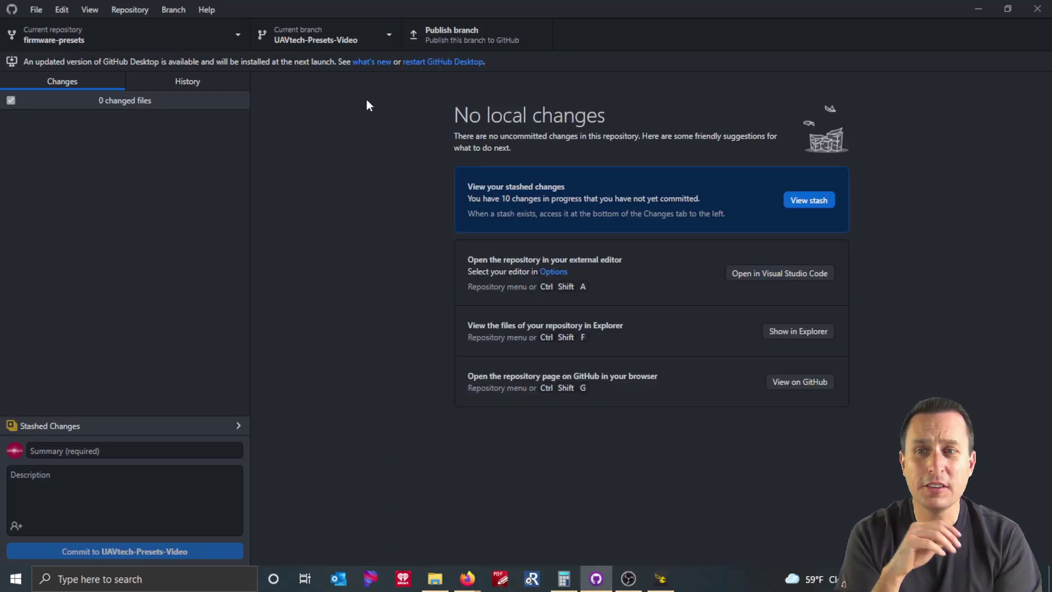
- Switch to File Explorer and permanently delete all text files in the presets\4.3\tune folder, keeping .gitkeep
{"action": "left_click", "coordinate": [447, 585]}
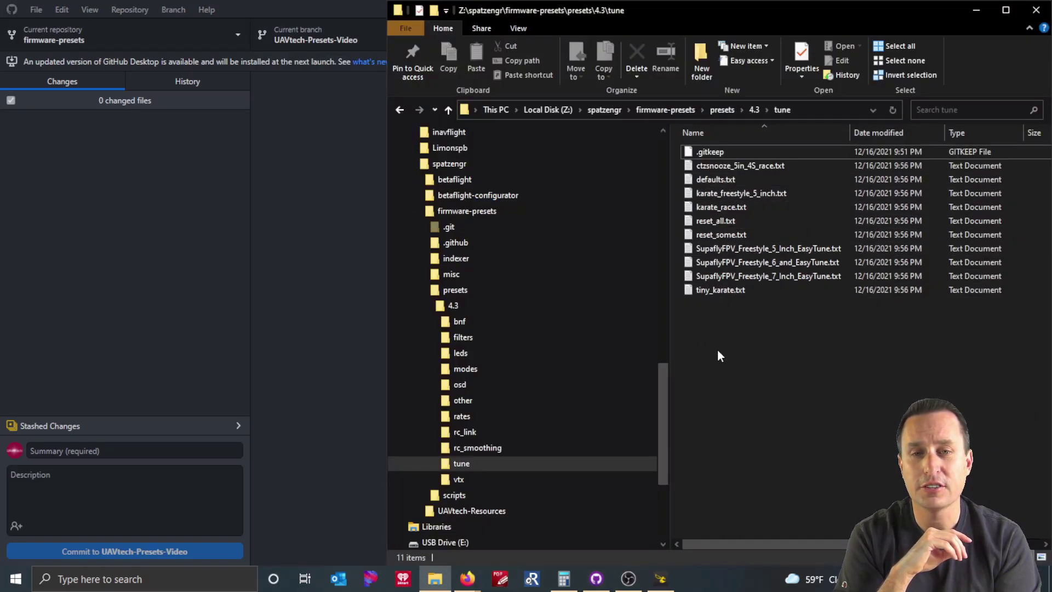
{"action": "left_click_drag", "start_coordinate": [744, 348], "coordinate": [699, 163]}
{"action": "key", "text": "Delete"}
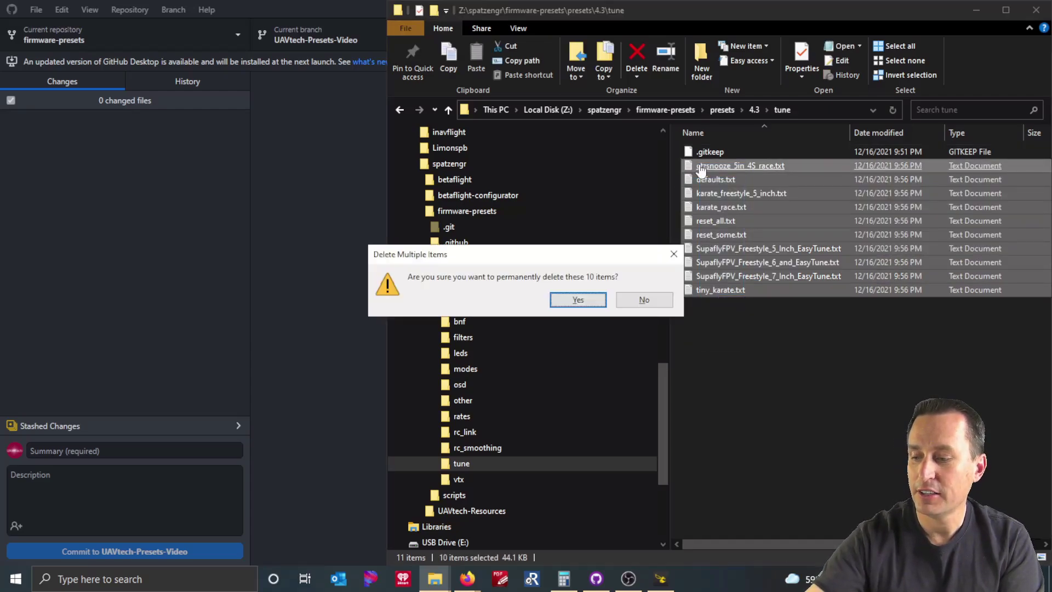
{"action": "key", "text": "Return"}
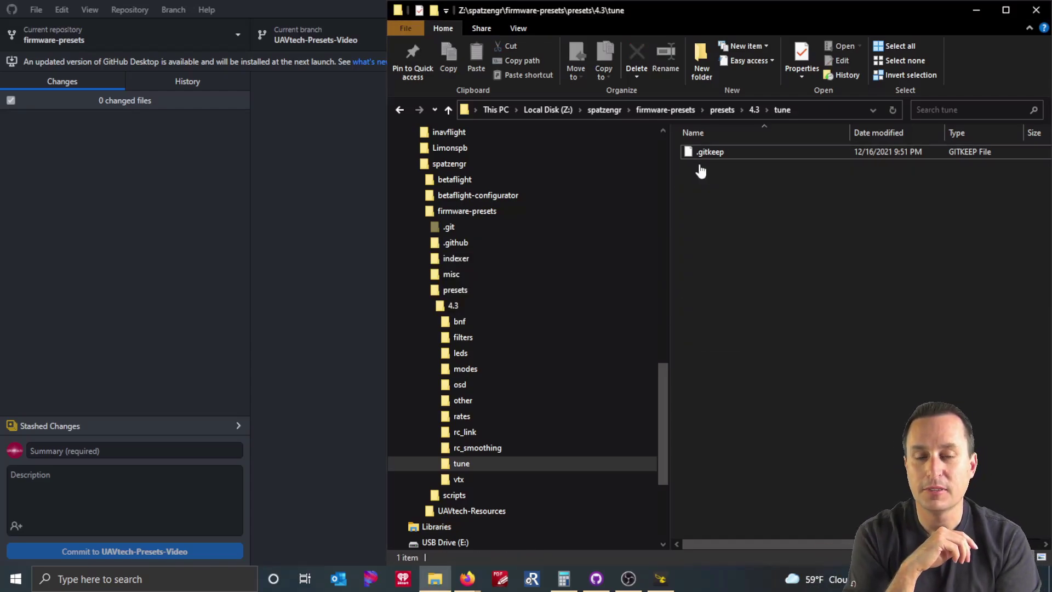
- Return to GitHub Desktop and review the deleted tune files as pending changes, comparing them with the tune folder in File Explorer
{"action": "left_click", "coordinate": [206, 266]}
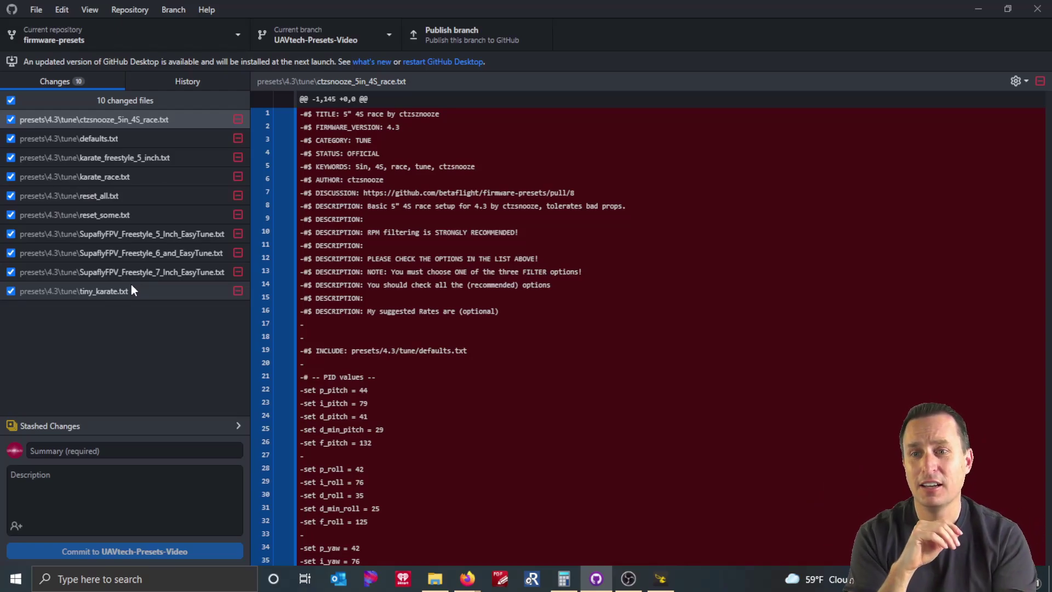
{"action": "left_click", "coordinate": [179, 290]}
{"action": "left_click", "coordinate": [147, 118], "text": "shift"}
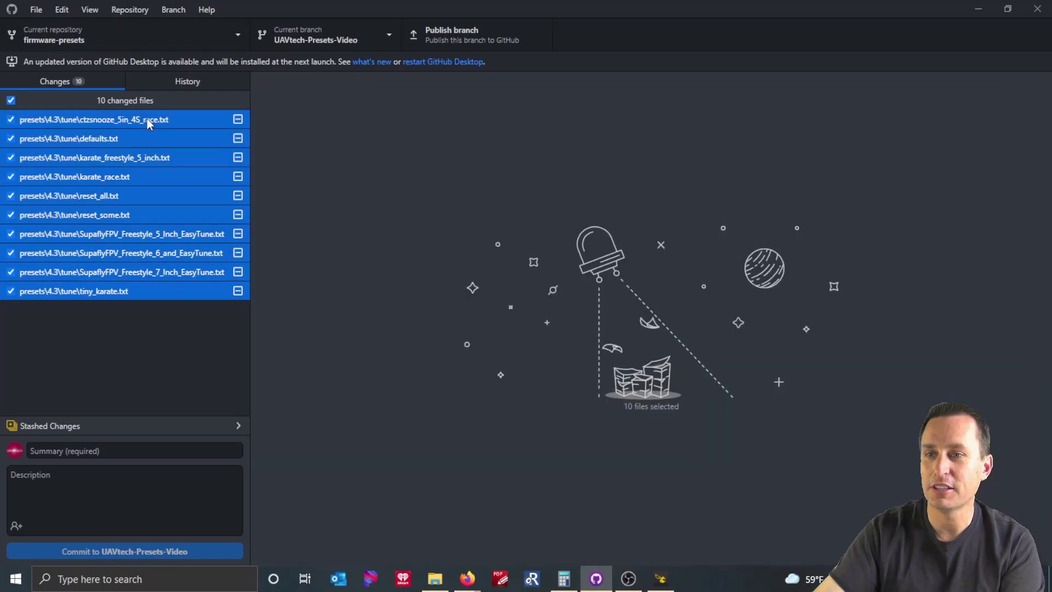
{"action": "right_click", "coordinate": [147, 119]}
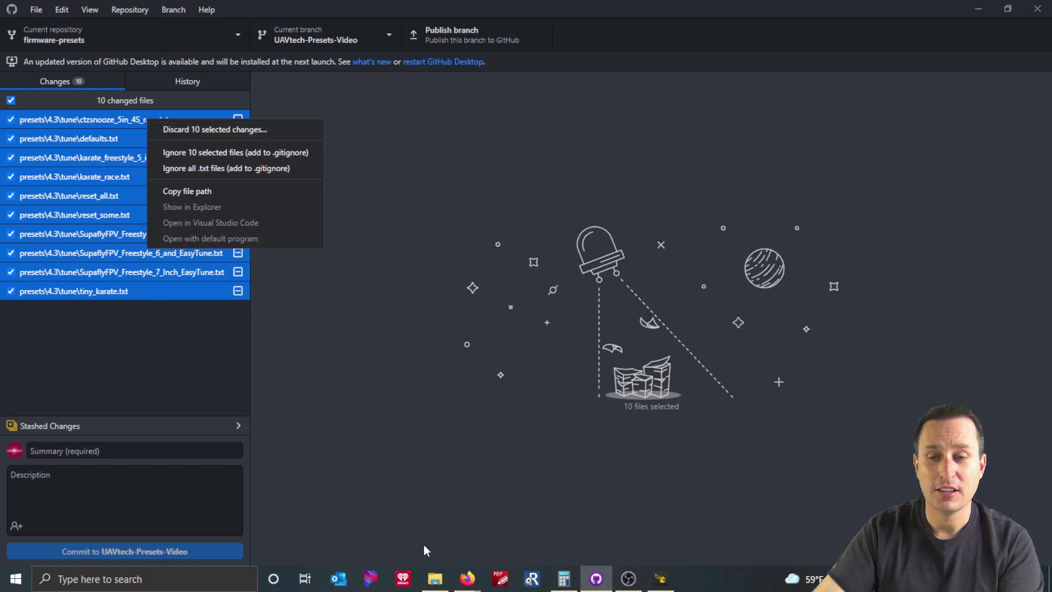
{"action": "left_click", "coordinate": [435, 579]}
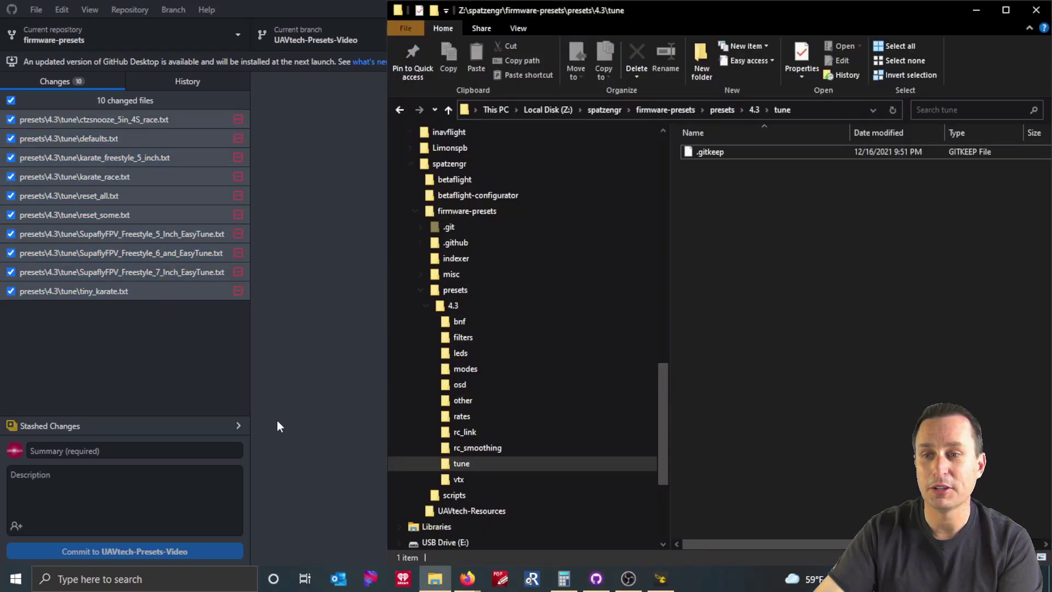
{"action": "left_click", "coordinate": [175, 376]}
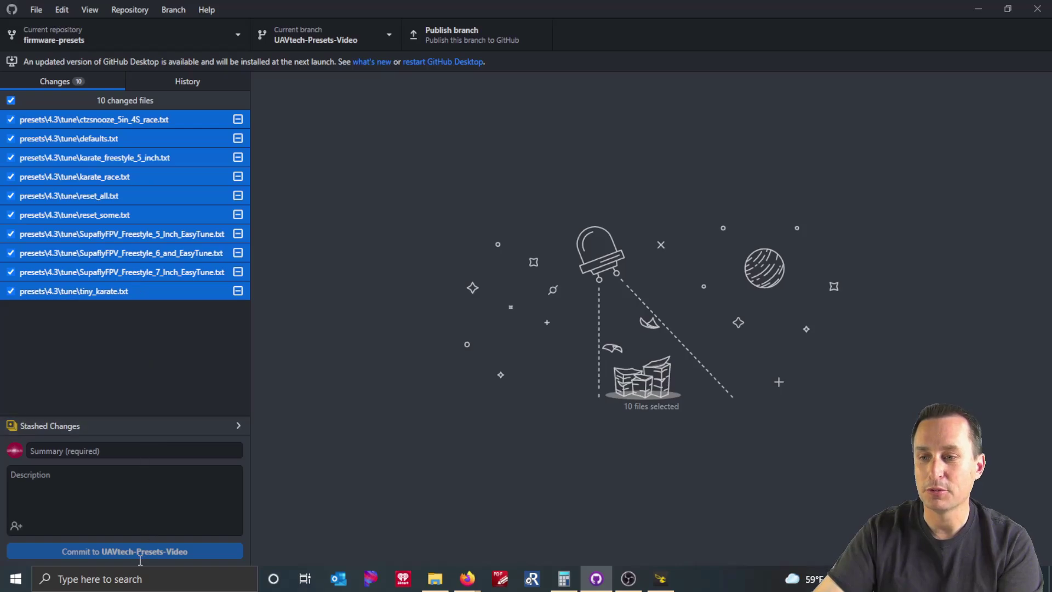
- Commit the tune file deletions to UAVtech-Presets-Video with the summary "delete" and view the commit in the history
{"action": "left_click", "coordinate": [100, 452]}
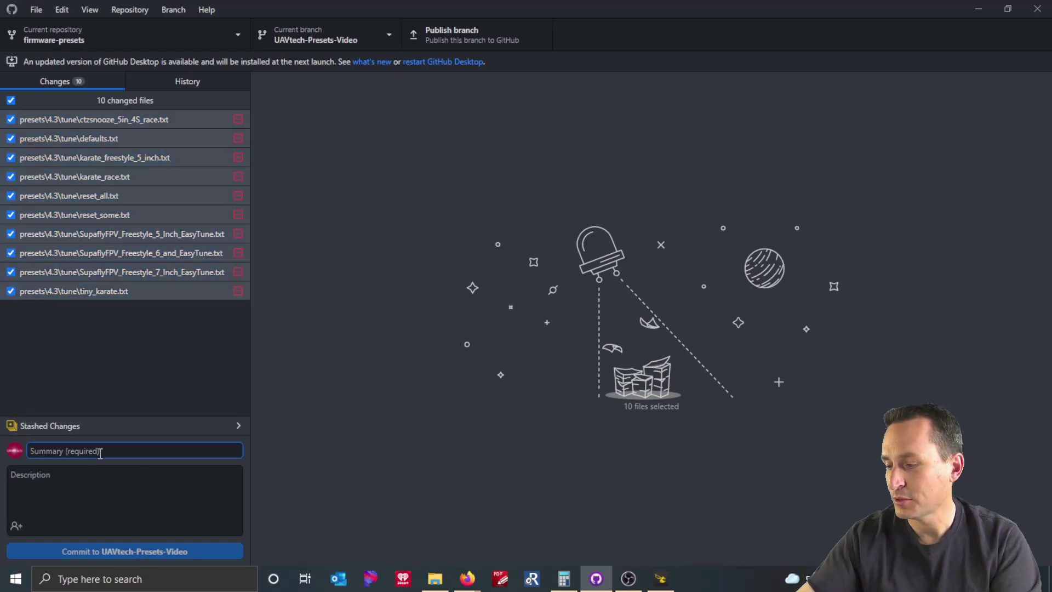
{"action": "type", "text": "de"}
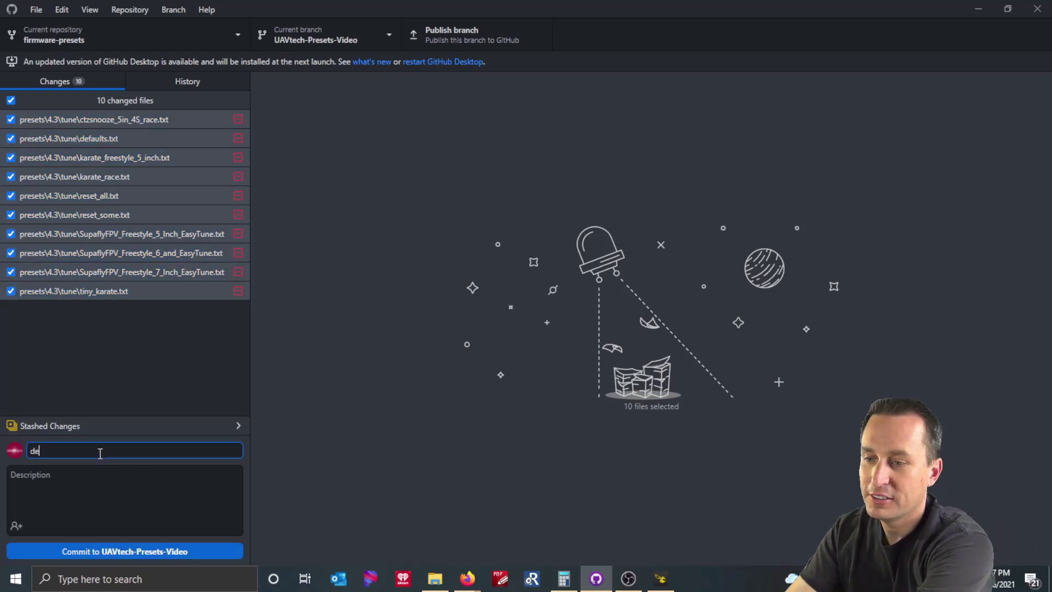
{"action": "type", "text": "lete"}
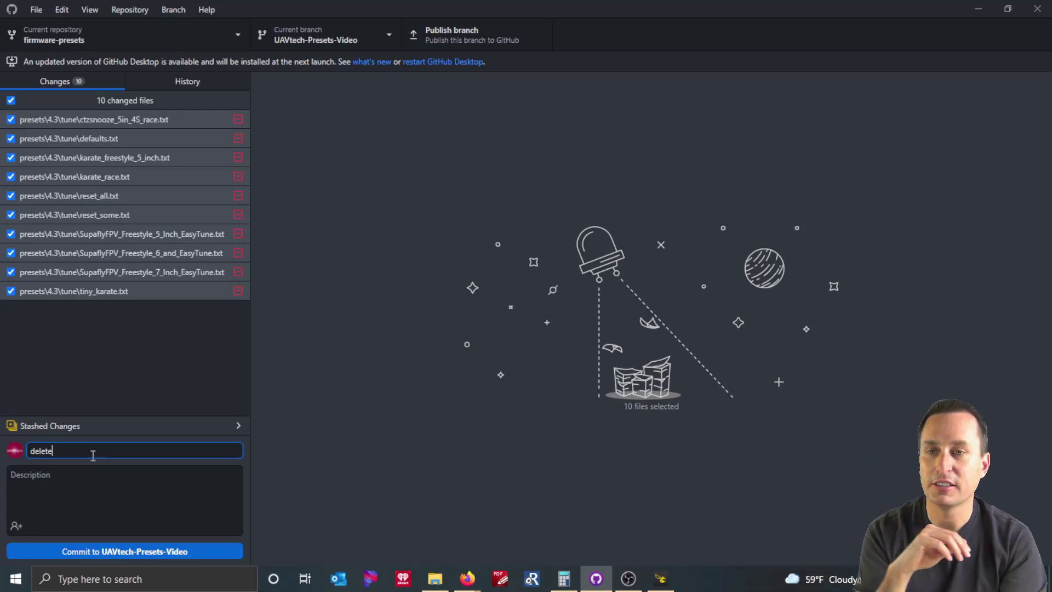
{"action": "left_click", "coordinate": [141, 550]}
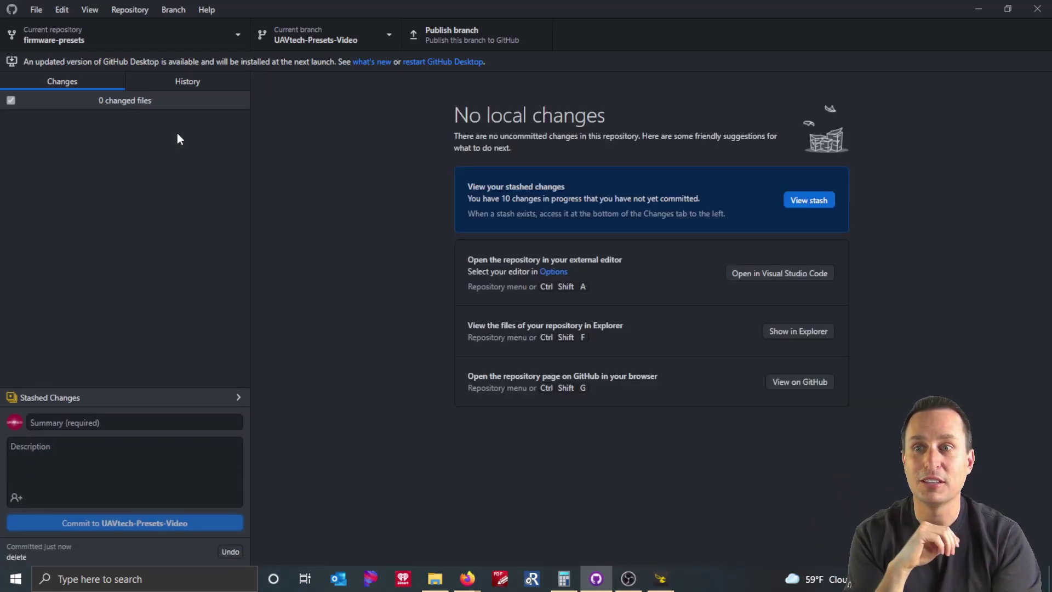
{"action": "left_click", "coordinate": [195, 83]}
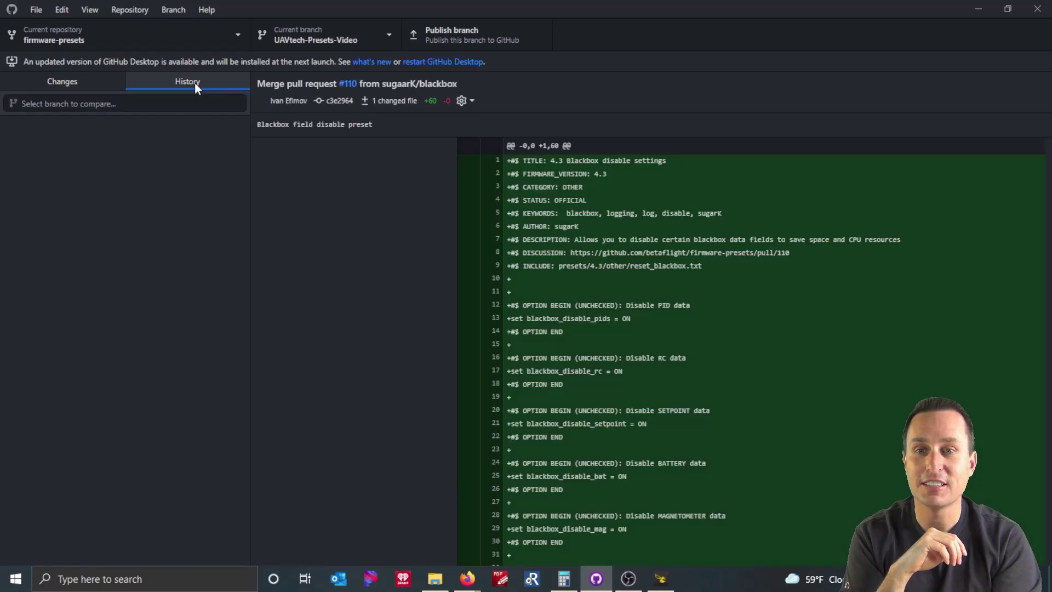
{"action": "left_click", "coordinate": [153, 133]}
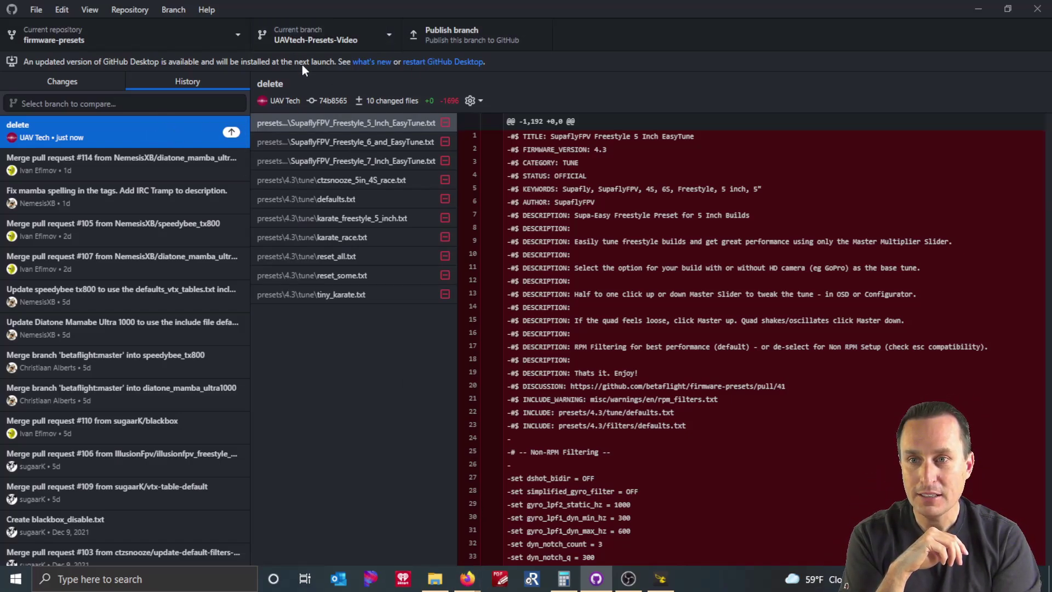
- Switch the current branch to master and check the tune folder's contents in File Explorer
{"action": "left_click", "coordinate": [302, 47]}
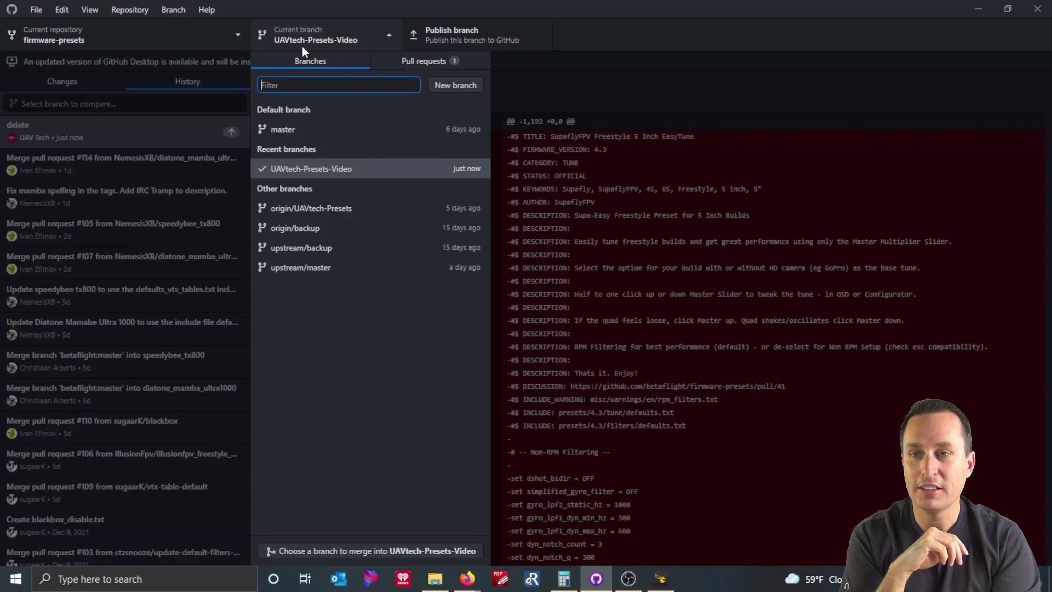
{"action": "left_click", "coordinate": [300, 129]}
{"action": "left_click", "coordinate": [435, 579]}
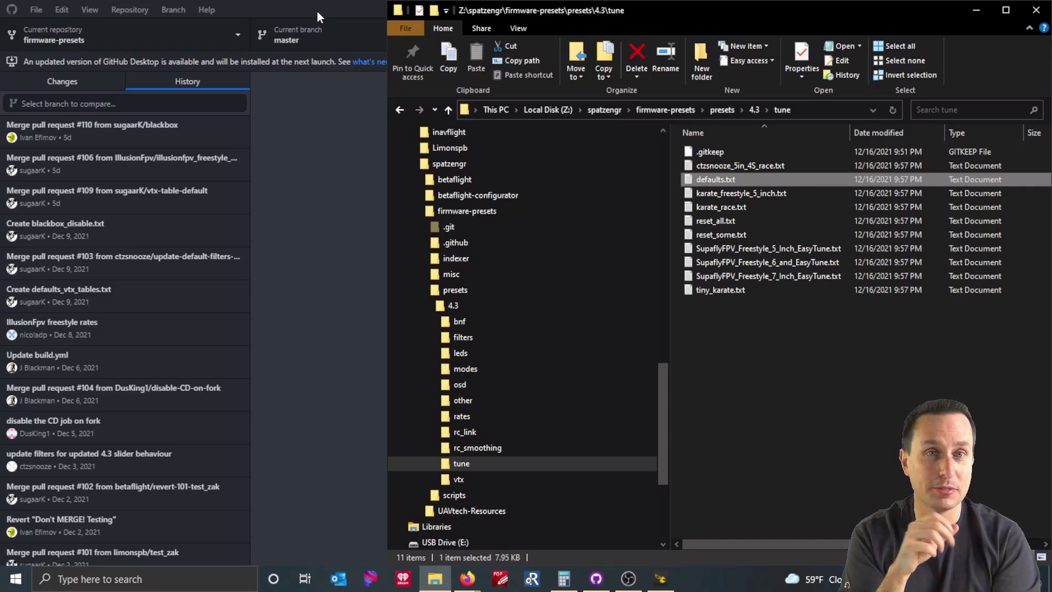
- Switch the current branch back to UAVtech-Presets-Video and check the tune folder's contents in File Explorer
{"action": "left_click", "coordinate": [317, 11]}
{"action": "left_click", "coordinate": [323, 36]}
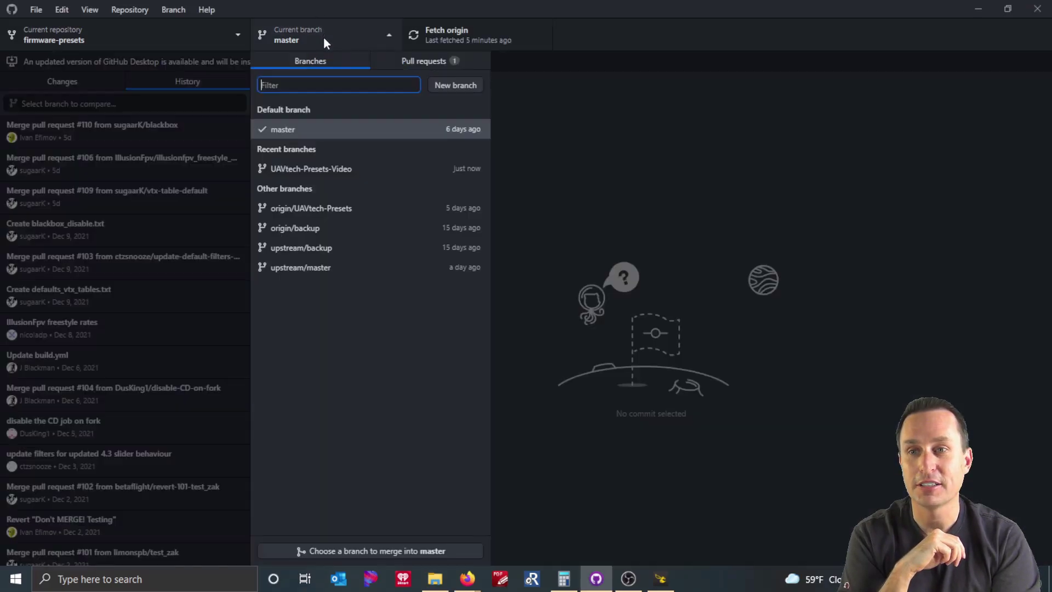
{"action": "left_click", "coordinate": [325, 171]}
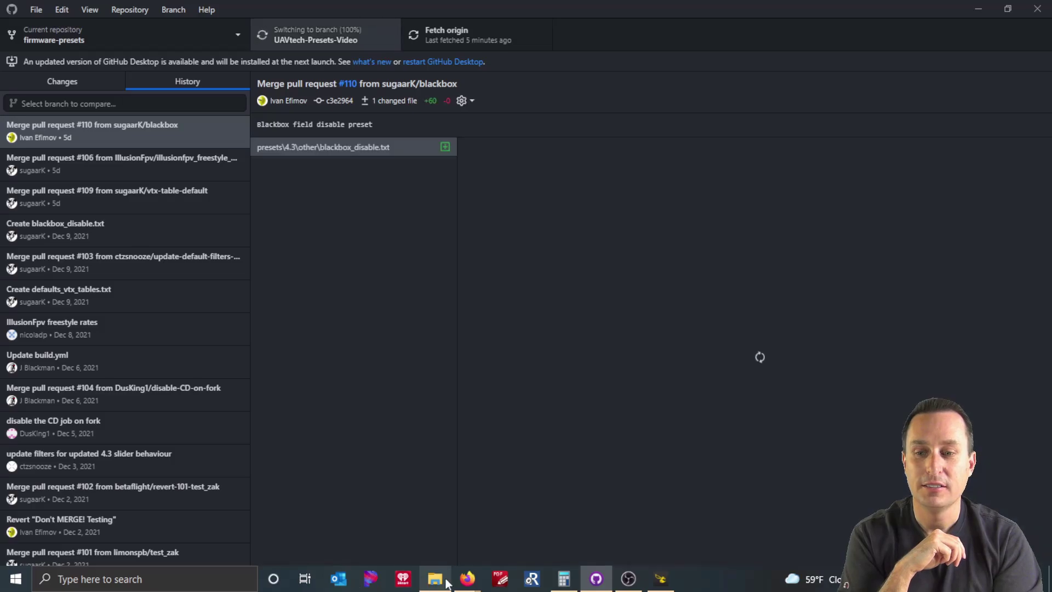
{"action": "left_click", "coordinate": [438, 580]}
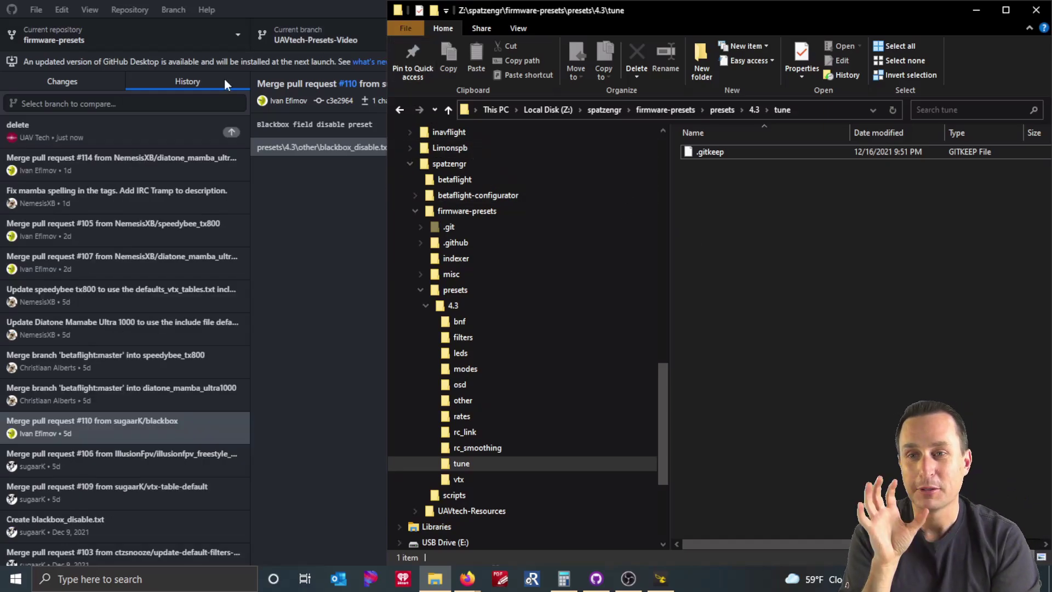
{"action": "left_click", "coordinate": [352, 8]}
{"action": "left_click", "coordinate": [435, 578]}
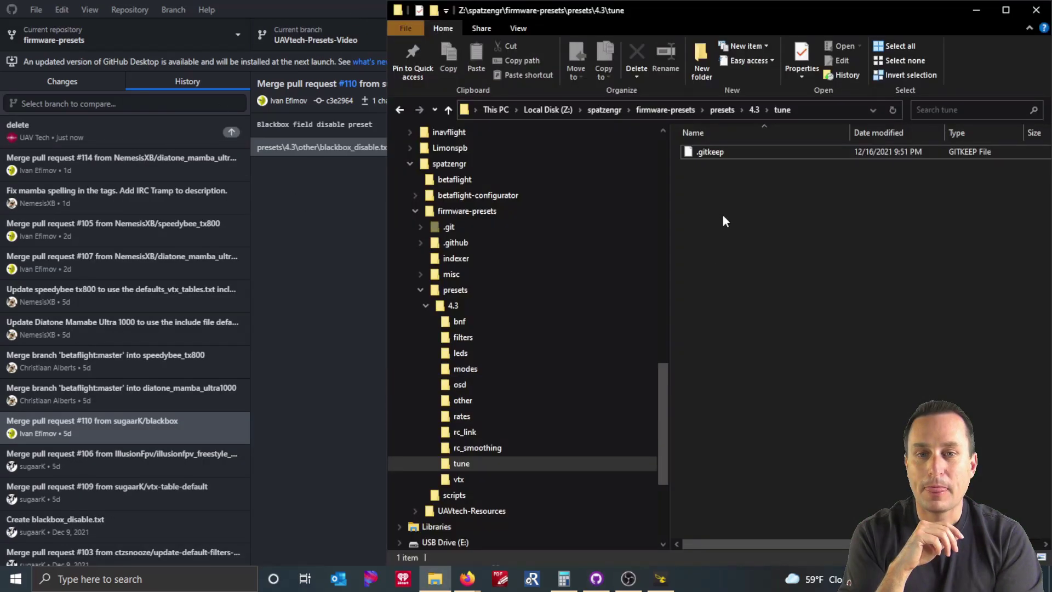
- Delete all text files in the presets\4.3\rc_smoothing folder, keeping only .gitkeep
{"action": "left_click", "coordinate": [474, 447]}
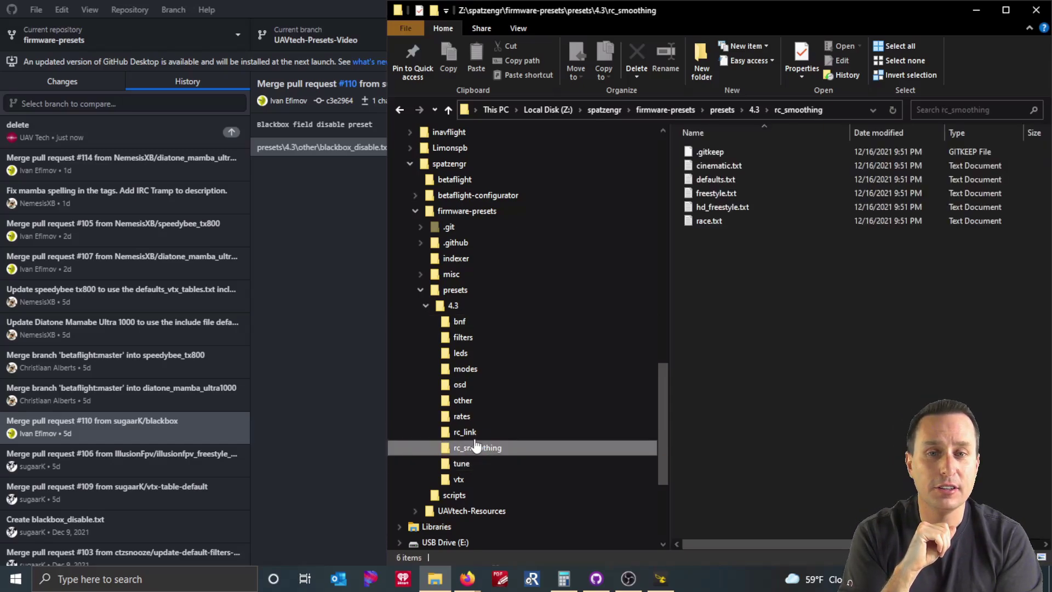
{"action": "left_click_drag", "start_coordinate": [744, 250], "coordinate": [700, 165]}
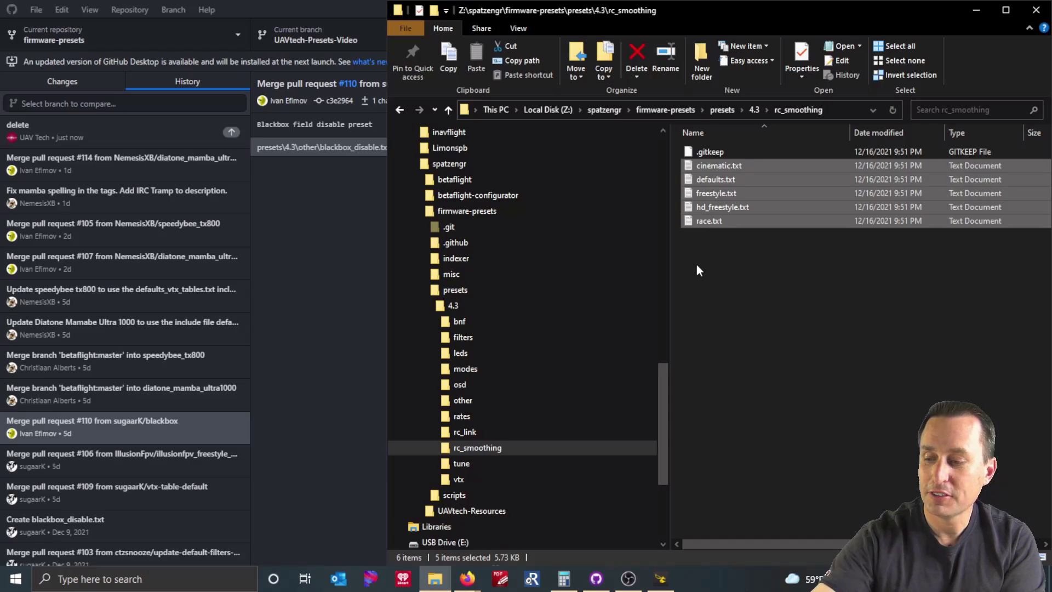
{"action": "key", "text": "Delete"}
{"action": "key", "text": "Return"}
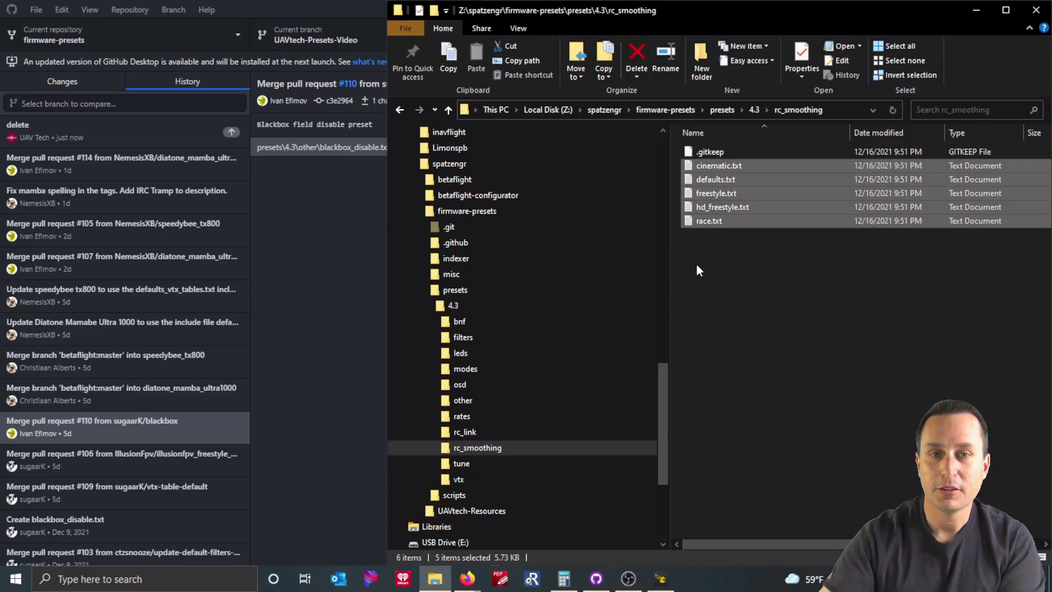
- Permanently delete every text file in the presets\4.3\rc_link folder except defaults.txt
{"action": "left_click", "coordinate": [479, 437]}
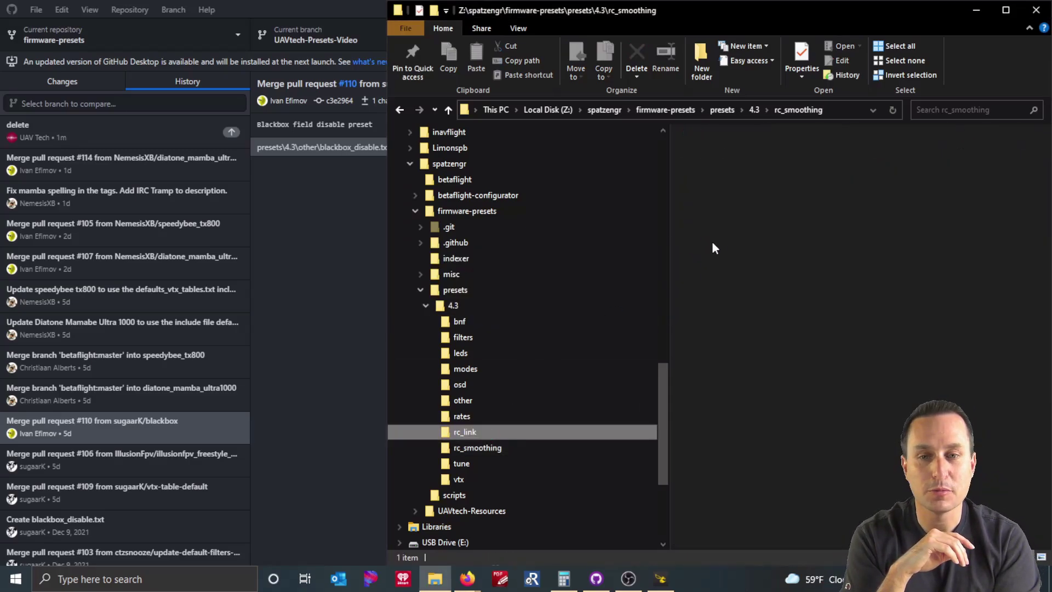
{"action": "left_click_drag", "start_coordinate": [731, 346], "coordinate": [705, 223]}
{"action": "left_click_drag", "start_coordinate": [755, 333], "coordinate": [696, 219]}
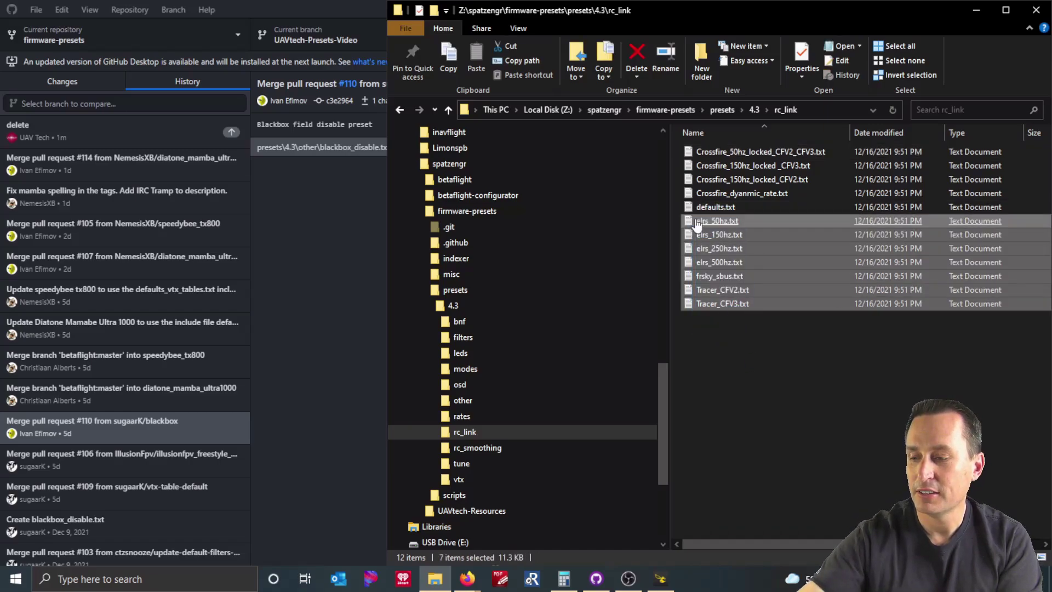
{"action": "key", "text": "shift+Delete"}
{"action": "key", "text": "Return"}
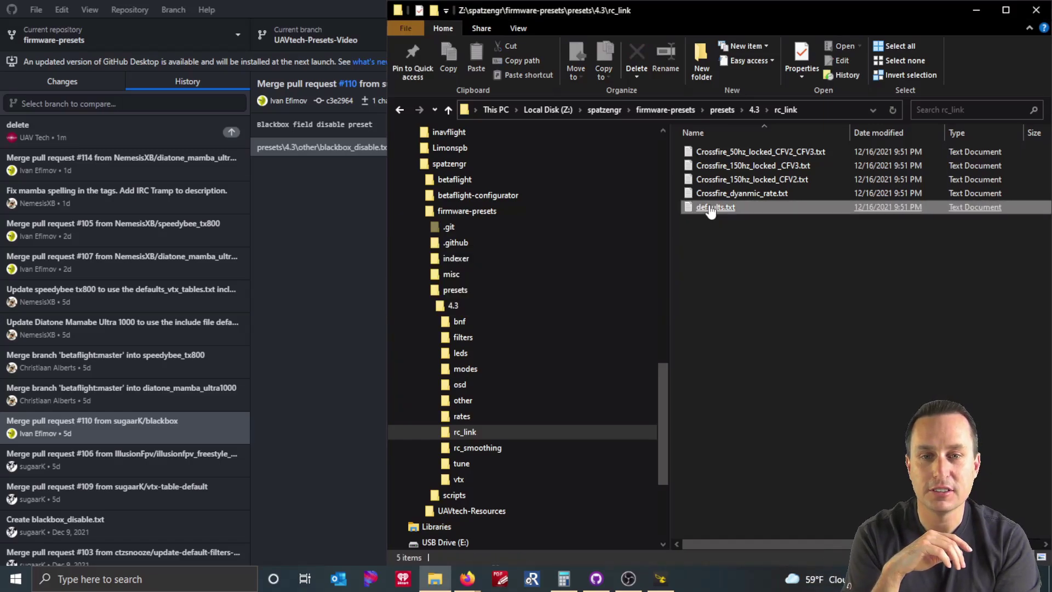
{"action": "left_click", "coordinate": [739, 195]}
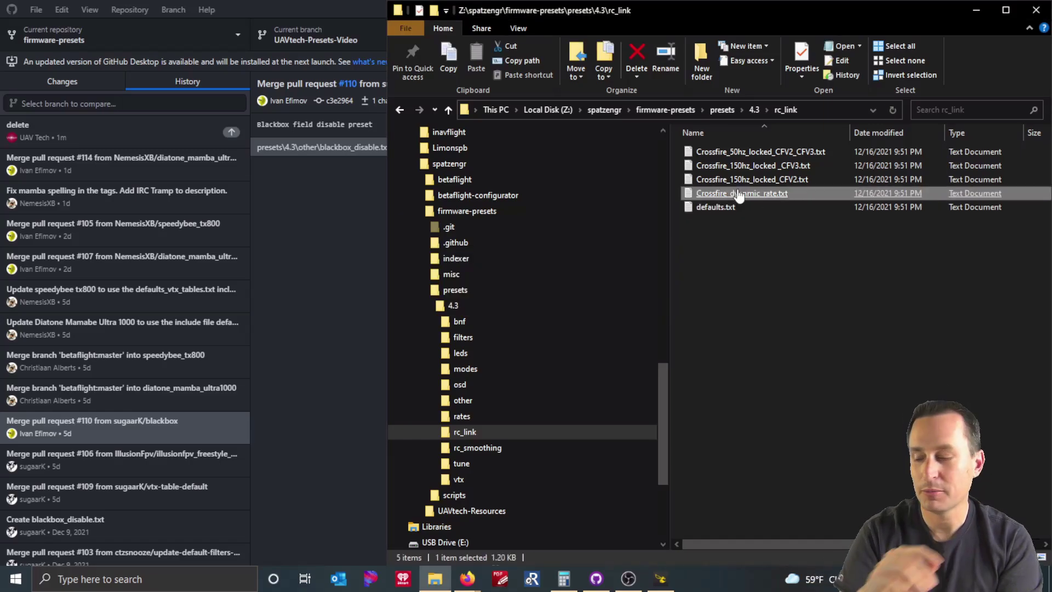
{"action": "left_click", "coordinate": [739, 153], "text": "shift"}
{"action": "key", "text": "shift+Delete"}
{"action": "key", "text": "Return"}
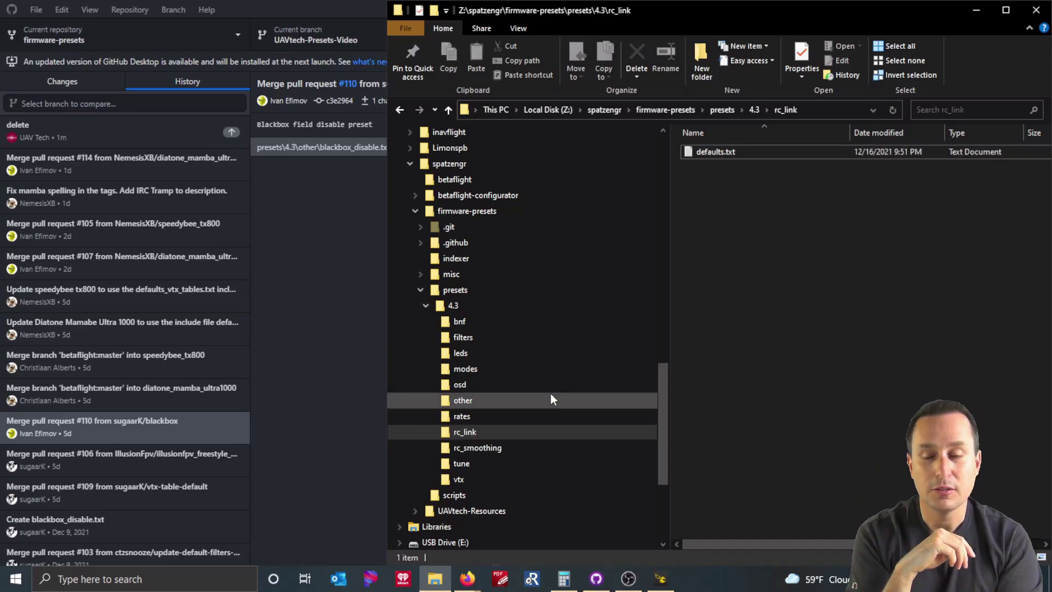
- Delete the text files in the presets\4.3\rates folder, keeping .gitkeep and defaults.txt
{"action": "left_click", "coordinate": [465, 417]}
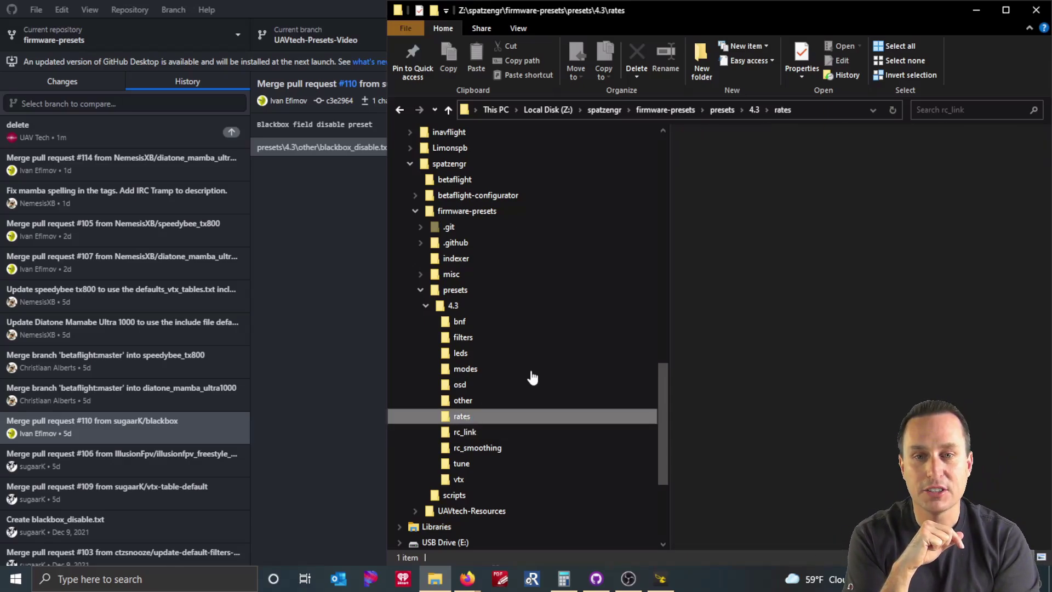
{"action": "left_click_drag", "start_coordinate": [745, 372], "coordinate": [736, 284]}
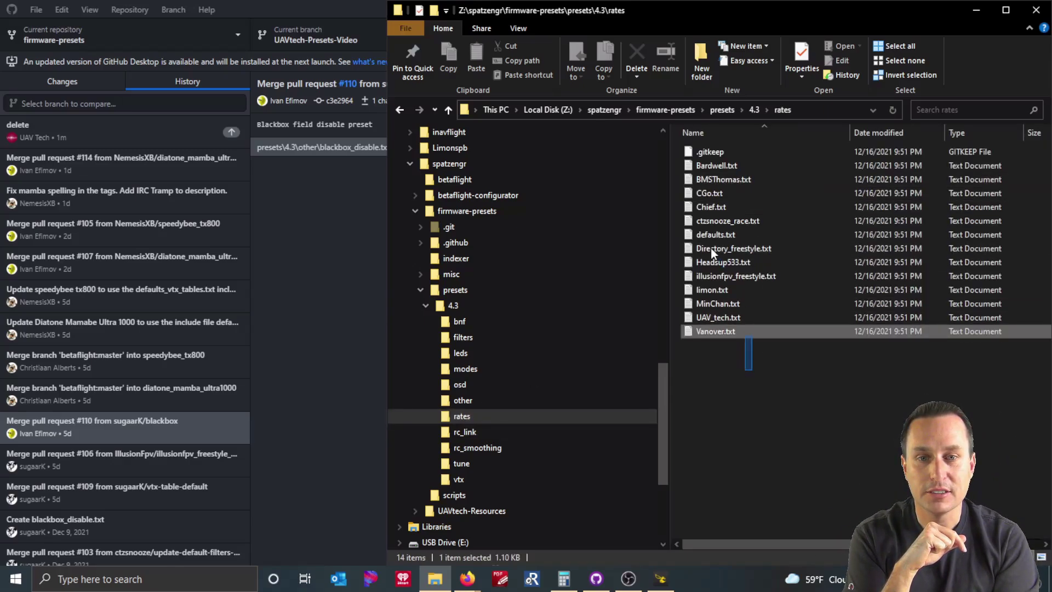
{"action": "left_click_drag", "start_coordinate": [711, 247], "coordinate": [711, 248]}
{"action": "left_click", "coordinate": [714, 154]}
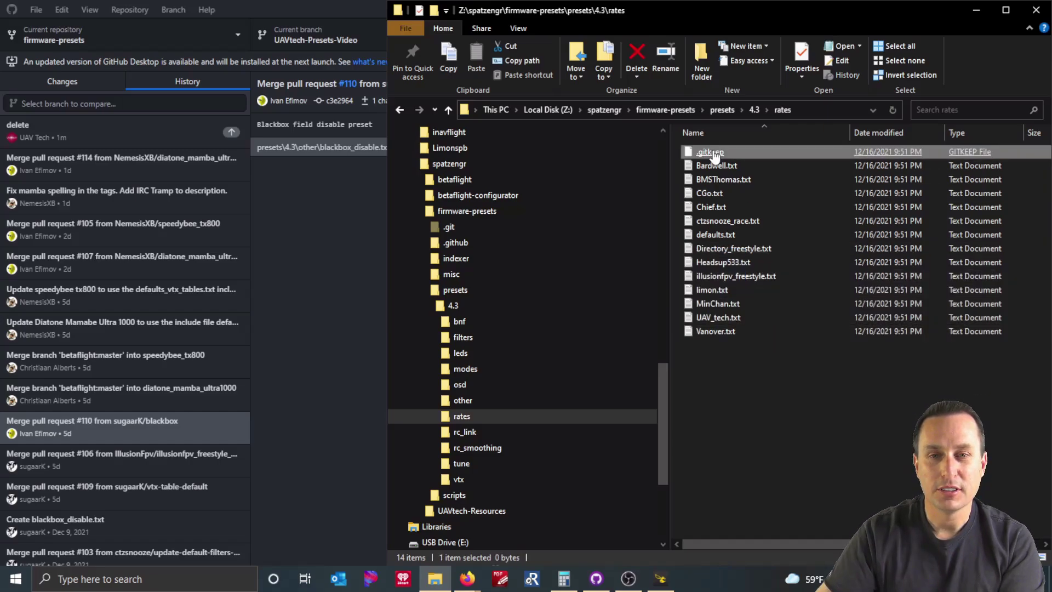
{"action": "left_click", "coordinate": [712, 166]}
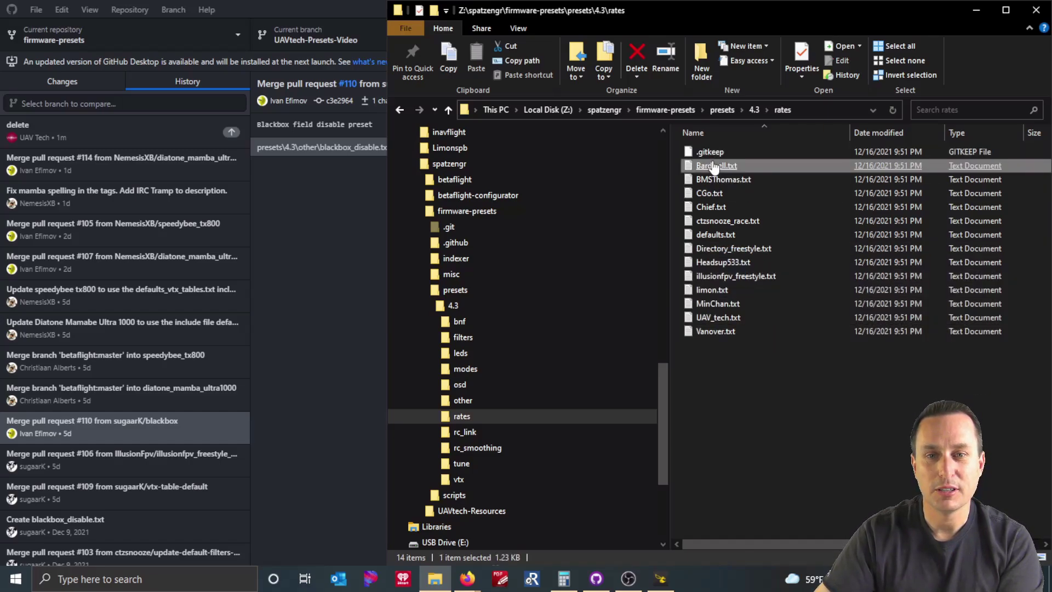
{"action": "left_click", "coordinate": [712, 332], "text": "shift"}
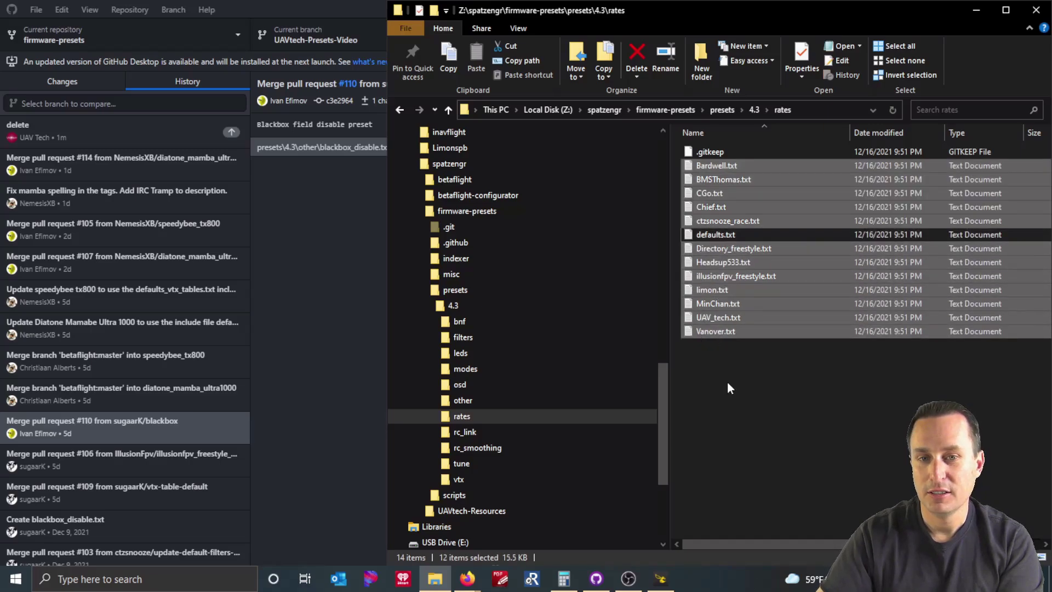
{"action": "key", "text": "Delete"}
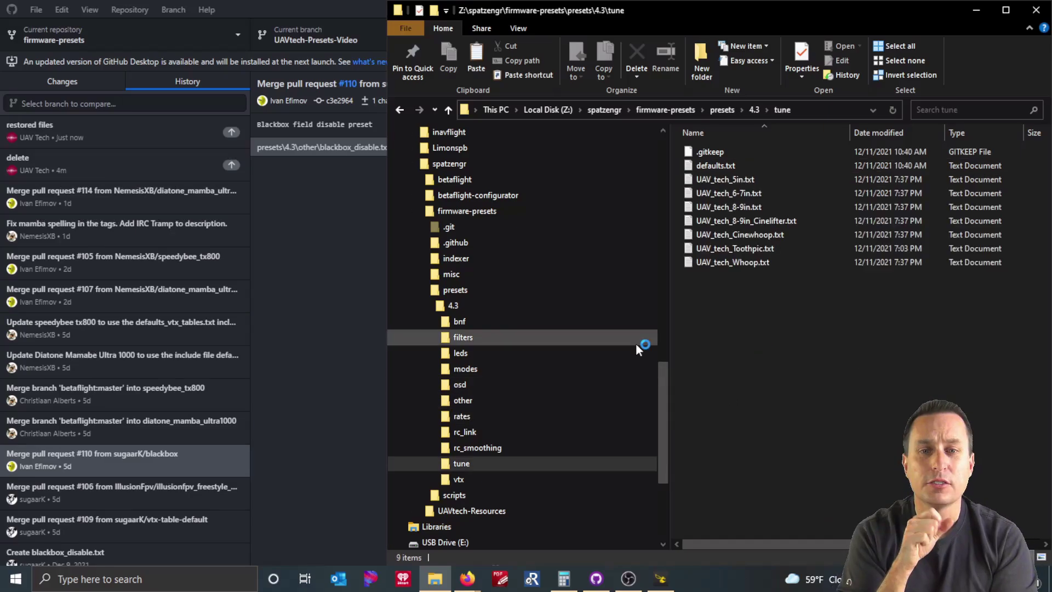
- Review the UAV_tech preset files in the tune folder, and check GitHub Desktop for pending changes on UAVtech-Presets-Video
{"action": "left_click", "coordinate": [471, 463]}
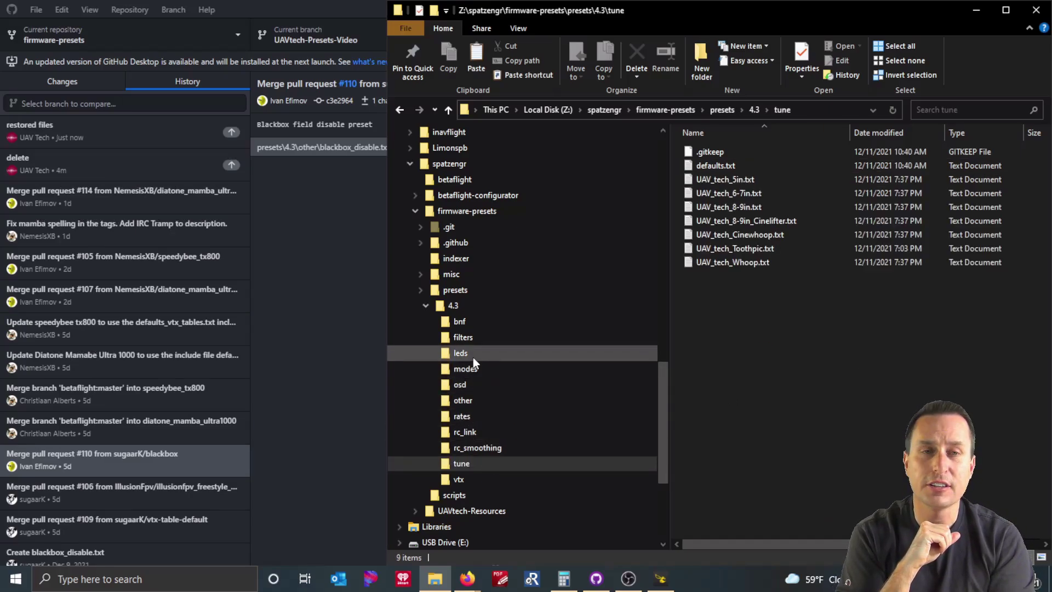
{"action": "left_click", "coordinate": [74, 87]}
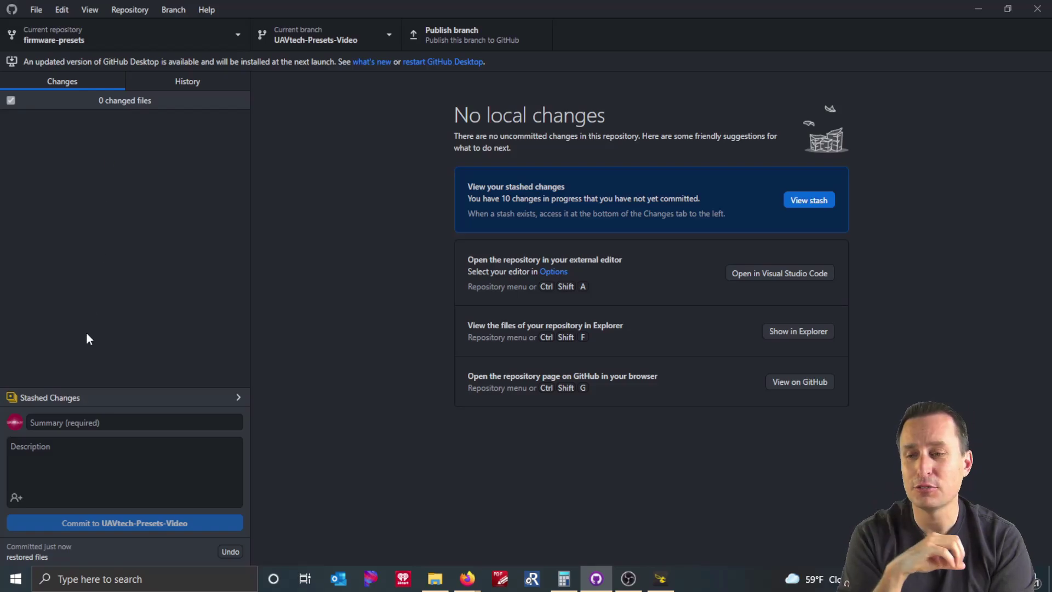
{"action": "left_click", "coordinate": [93, 427]}
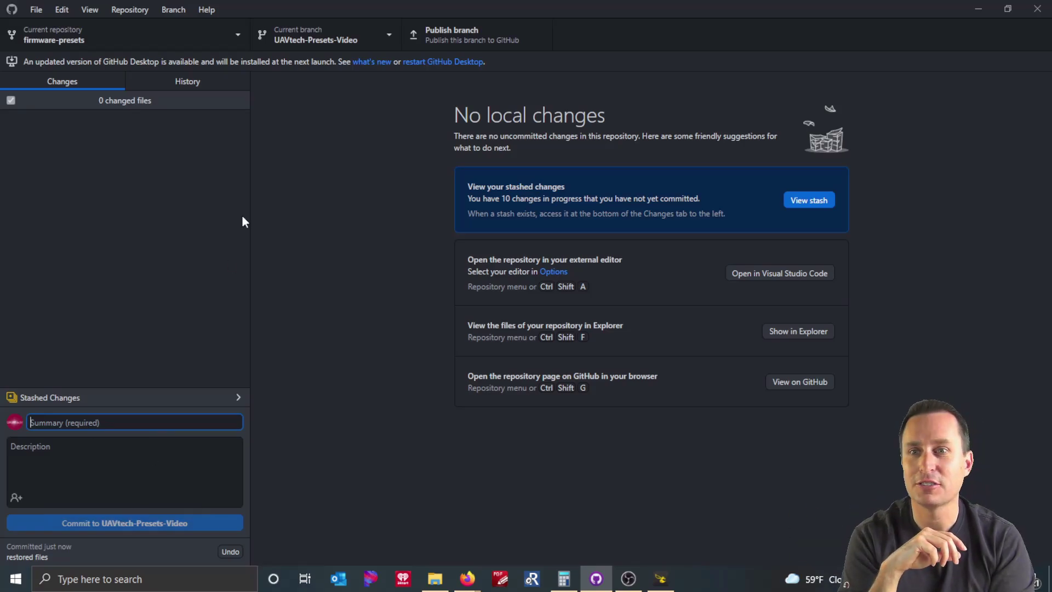
- In the commit history, combine the "restored files" and "delete" commits into one commit titled "restored files"
{"action": "left_click", "coordinate": [218, 83]}
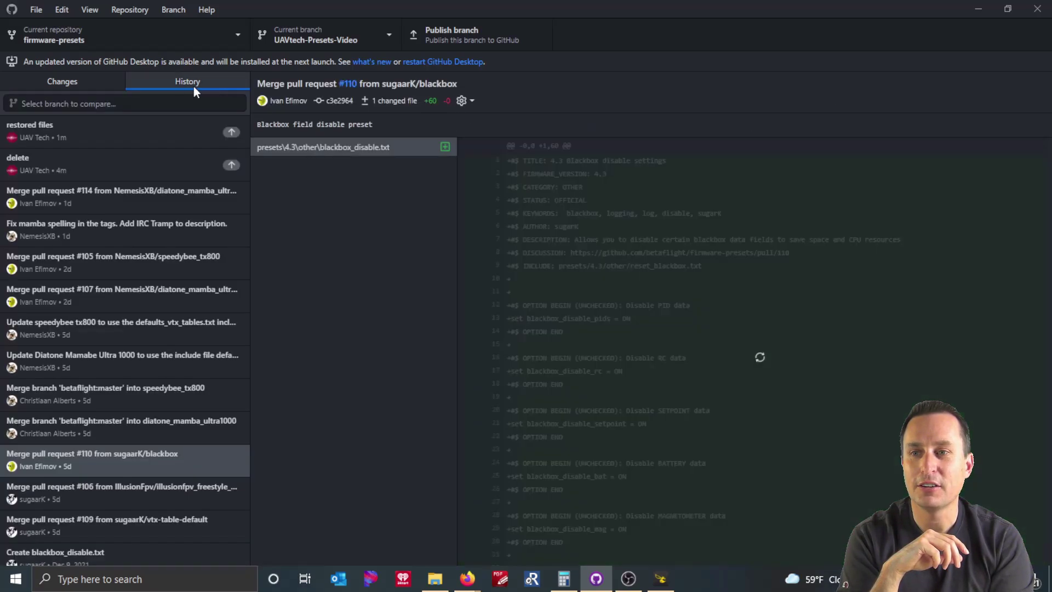
{"action": "left_click", "coordinate": [167, 128]}
{"action": "right_click", "coordinate": [168, 130]}
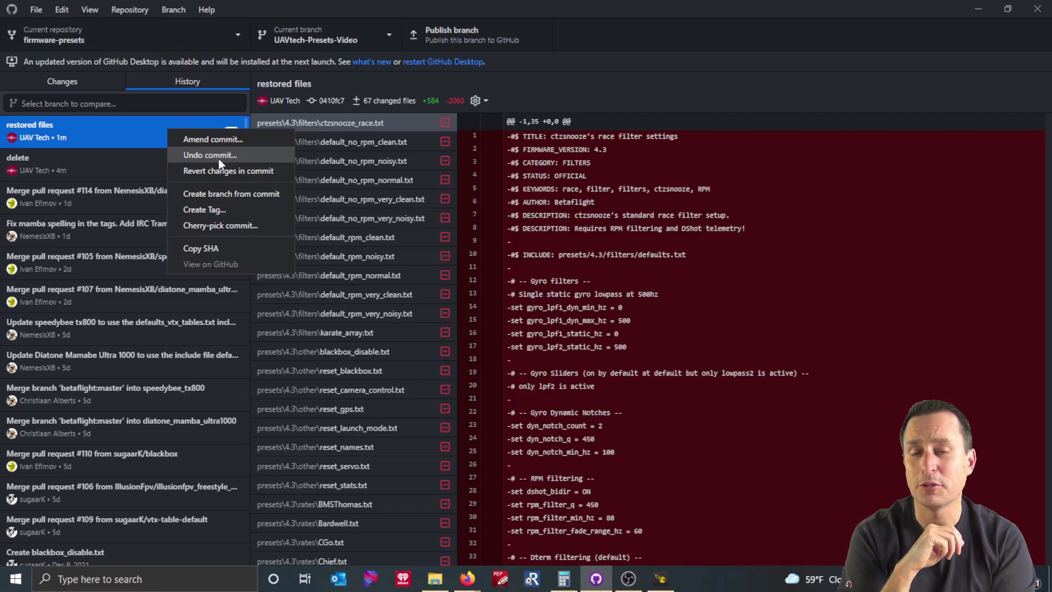
{"action": "left_click", "coordinate": [219, 155]}
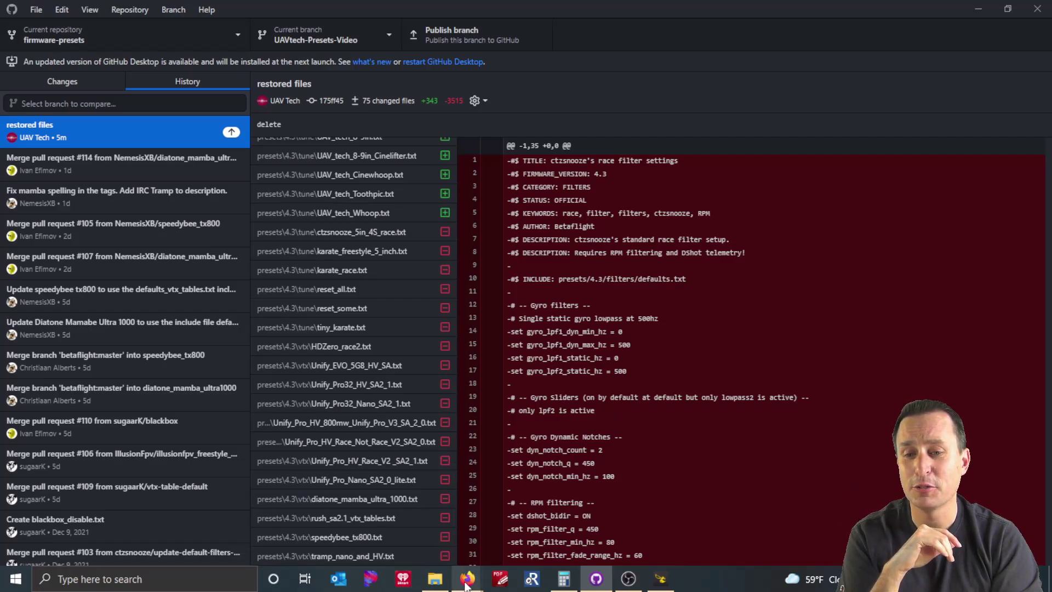
- Publish the UAVtech-Presets-Video branch to GitHub and open that branch of the firmware-presets repository in Firefox
{"action": "mouse_move", "coordinate": [468, 584]}
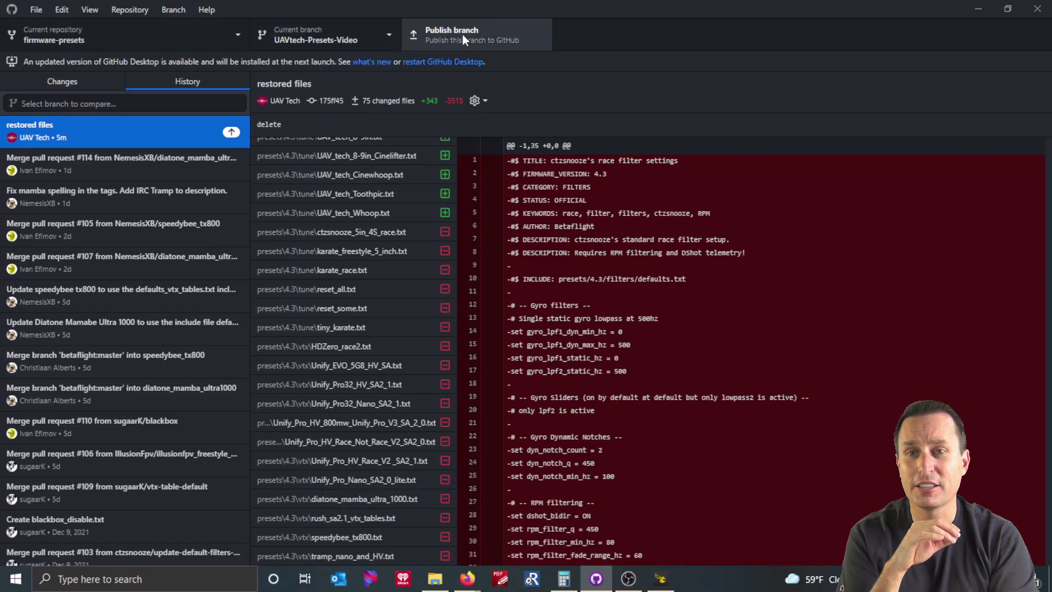
{"action": "left_click", "coordinate": [439, 39]}
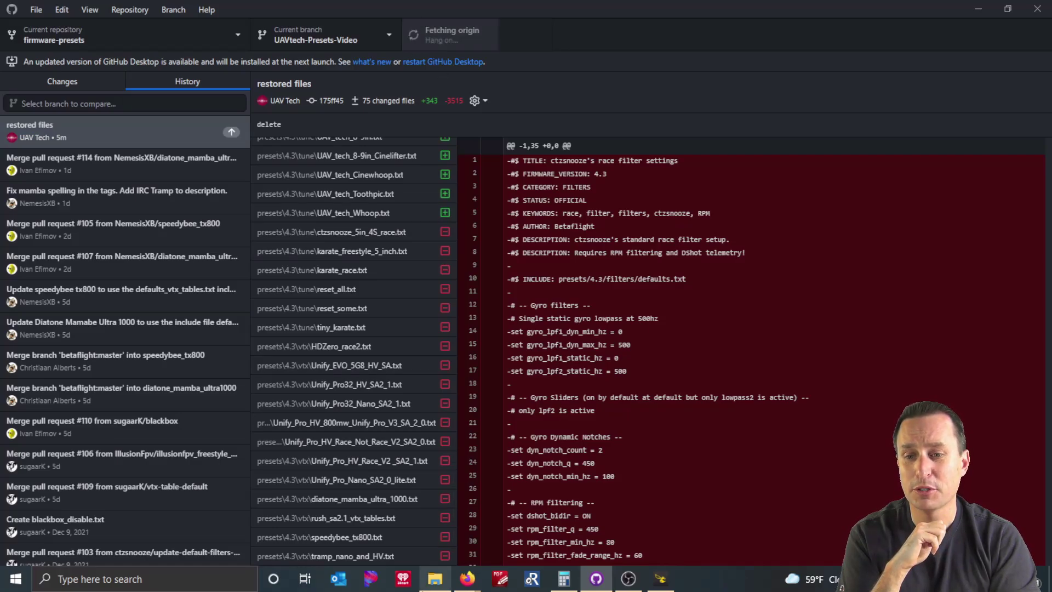
{"action": "left_click", "coordinate": [513, 537]}
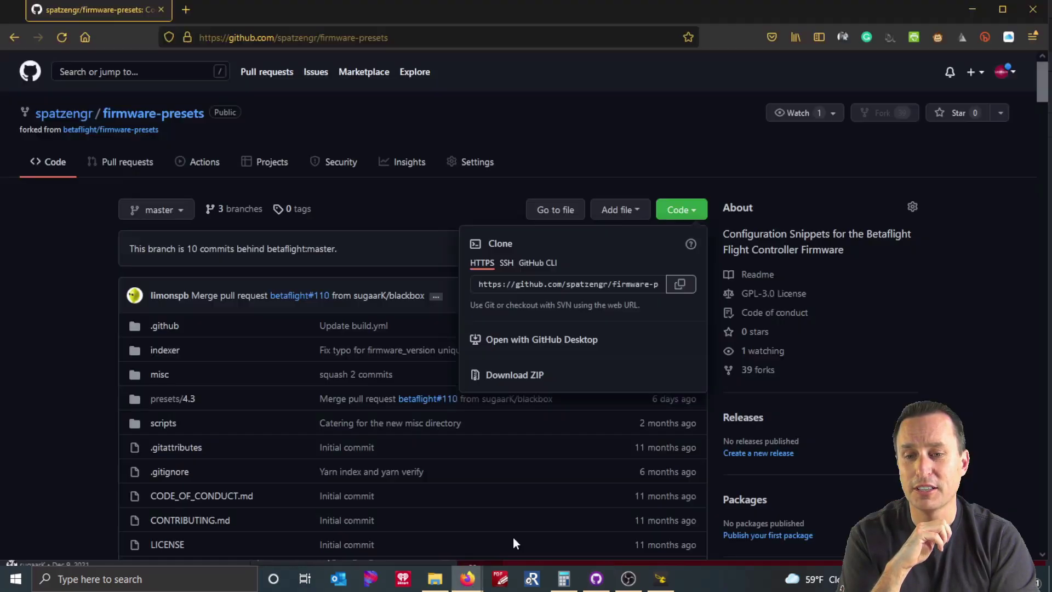
{"action": "left_click", "coordinate": [419, 225]}
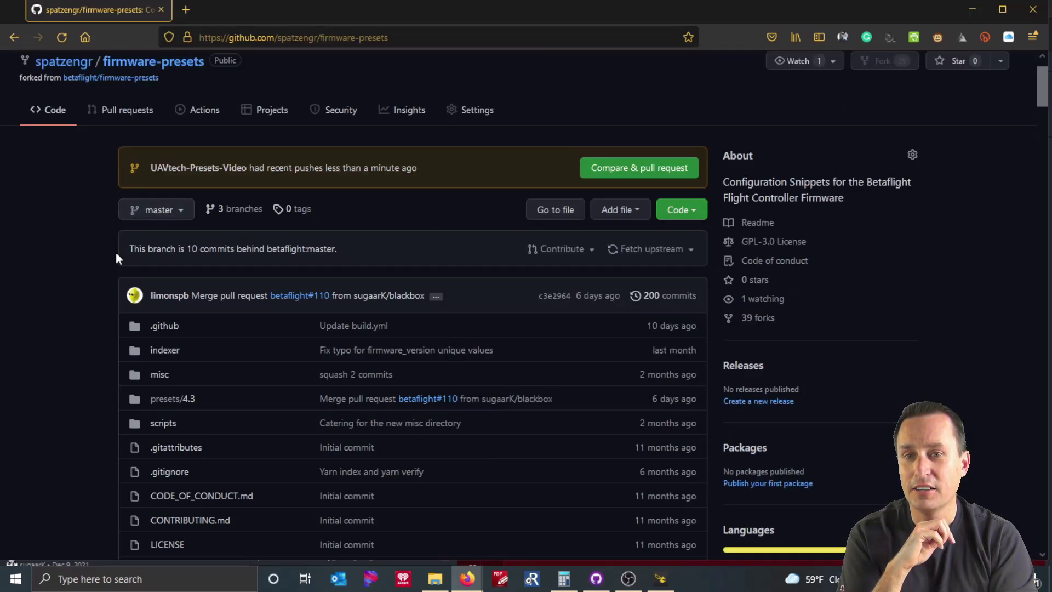
{"action": "left_click", "coordinate": [144, 216]}
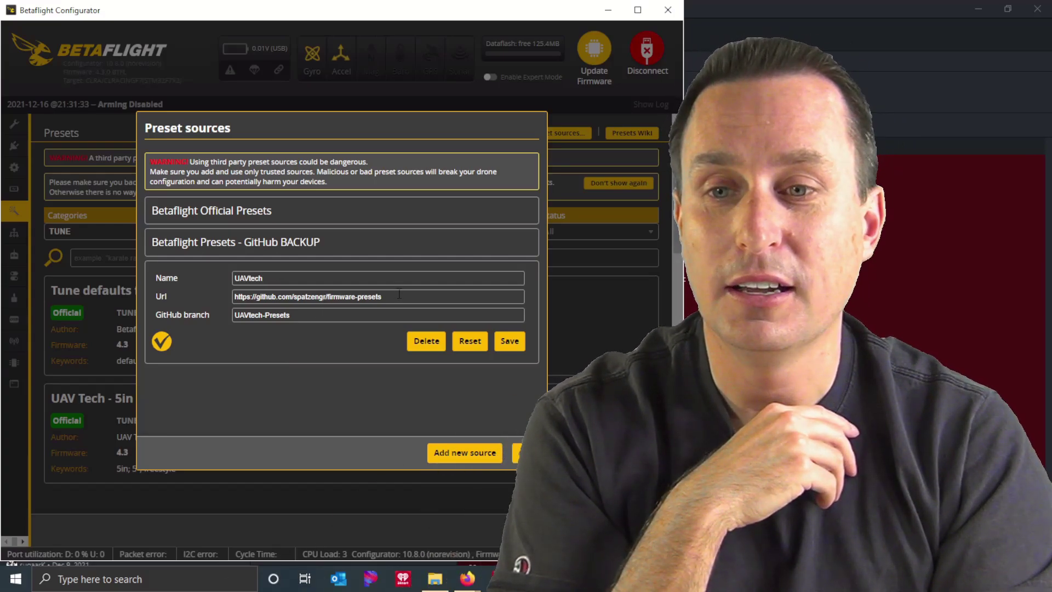
- Check the preset source URL in Betaflight Configurator, and remove tree/UAVtech-Presets-Video from the address in Firefox to load and select the base repository URL
{"action": "triple_click", "coordinate": [326, 297]}
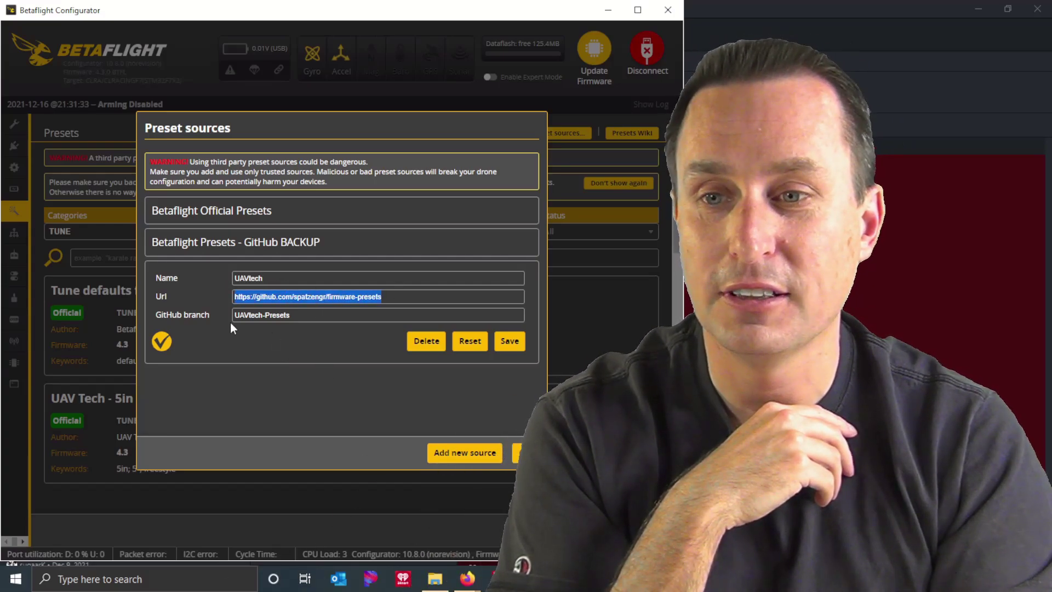
{"action": "mouse_move", "coordinate": [470, 586]}
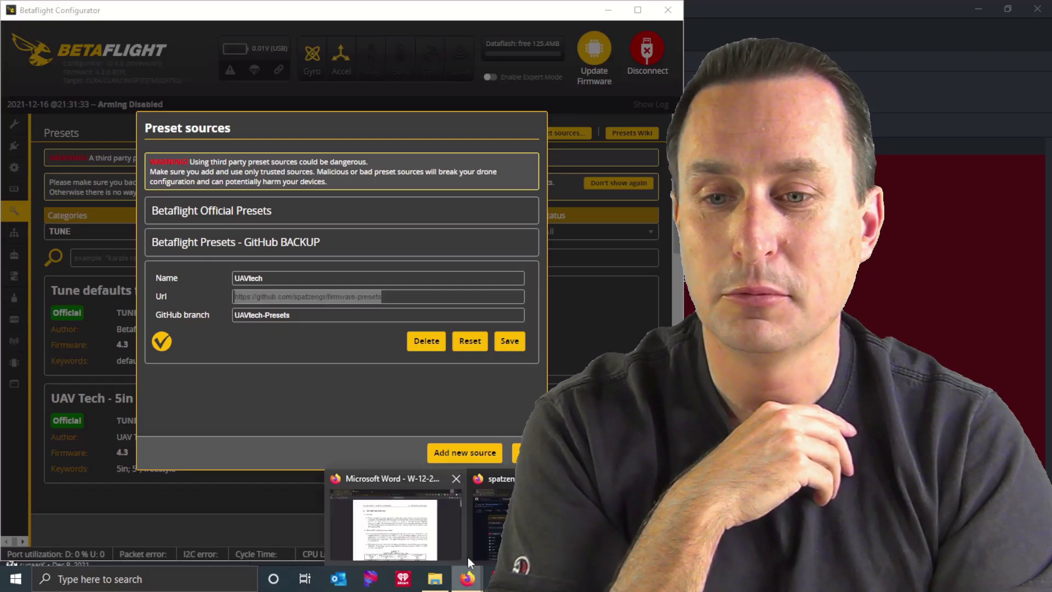
{"action": "left_click", "coordinate": [493, 526]}
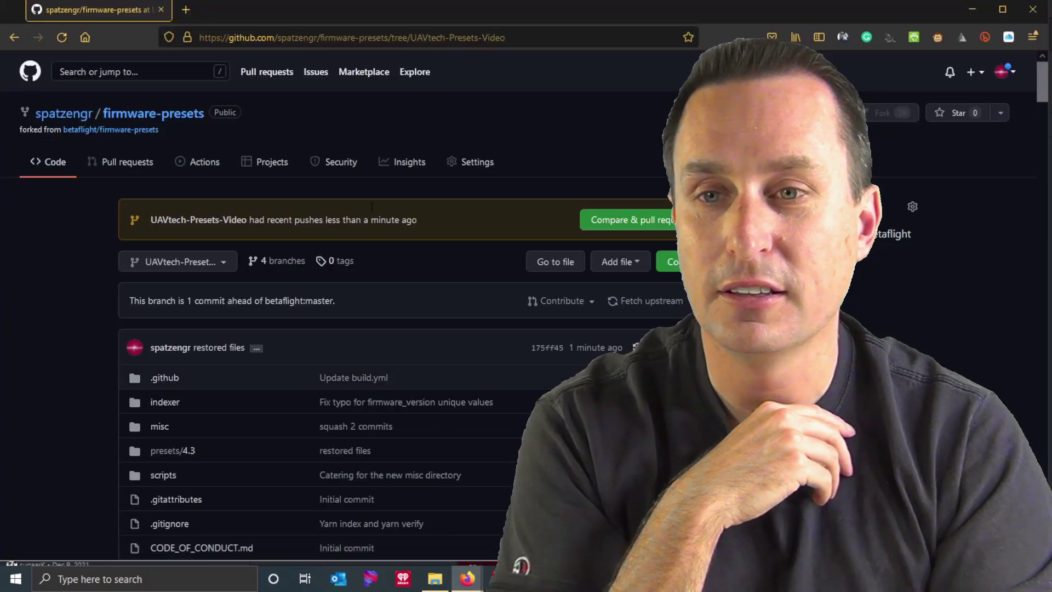
{"action": "left_click", "coordinate": [290, 39]}
{"action": "left_click_drag", "start_coordinate": [391, 37], "coordinate": [490, 37]}
{"action": "left_click_drag", "start_coordinate": [561, 52], "coordinate": [608, 57]}
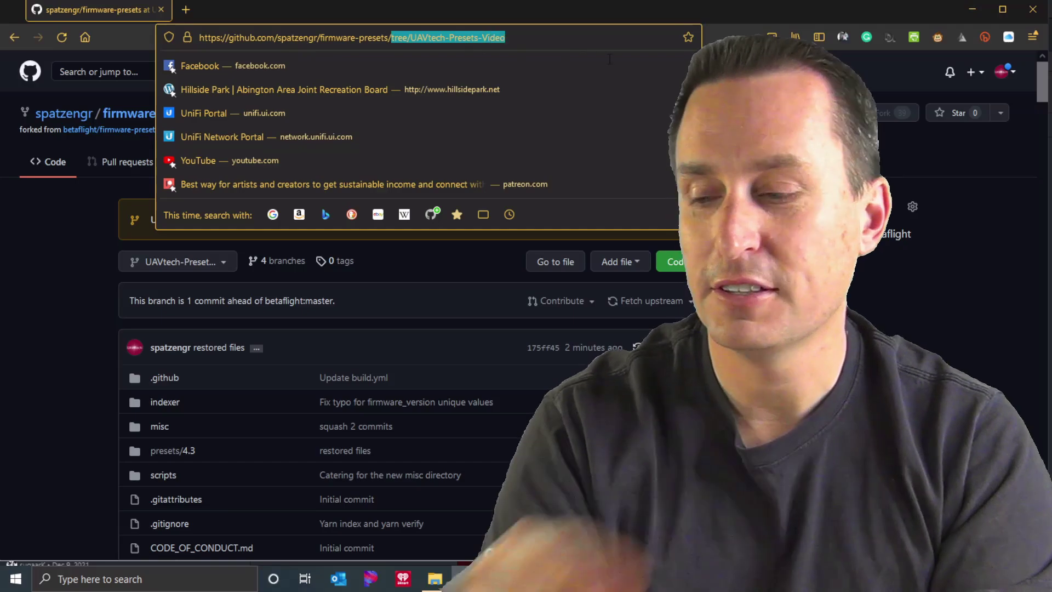
{"action": "key", "text": "BackSpace"}
{"action": "key", "text": "Return"}
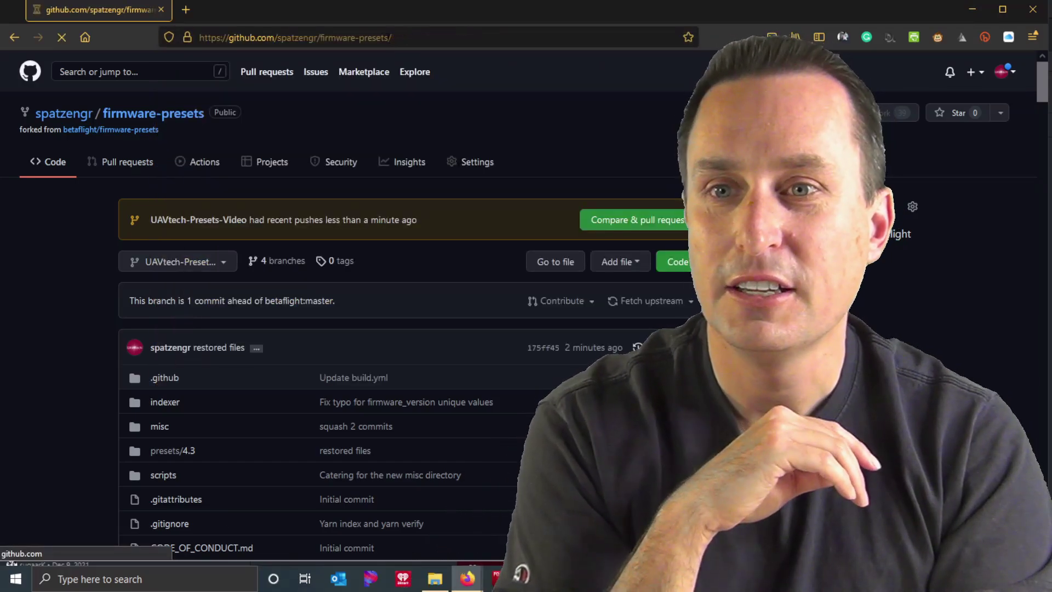
{"action": "left_click", "coordinate": [259, 37]}
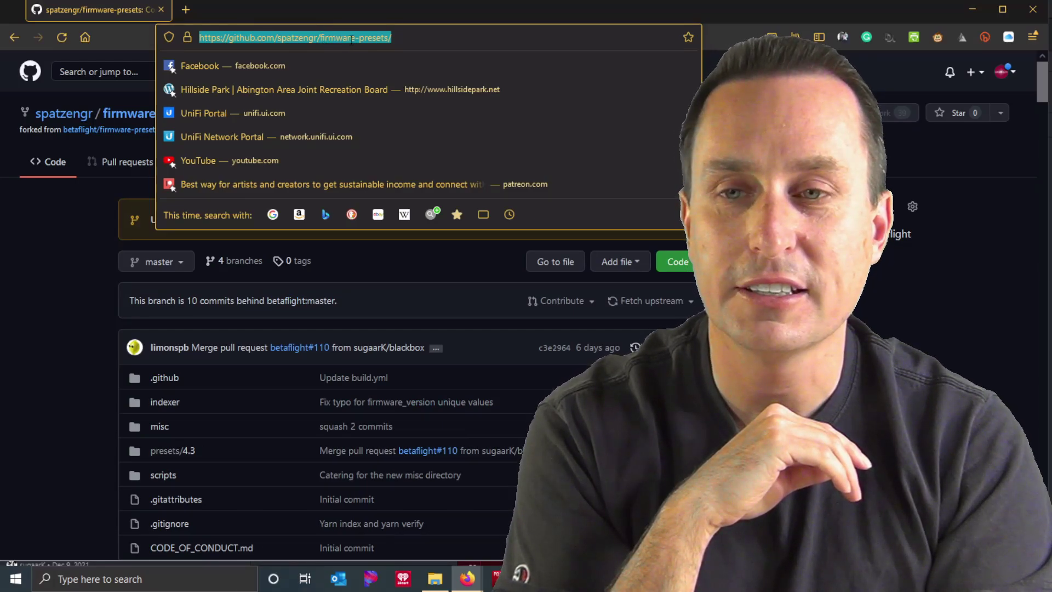
- Switch to Betaflight Configurator and change the UAVtech preset source's GitHub branch to UAVtech-Presets-Video
{"action": "left_click", "coordinate": [965, 8]}
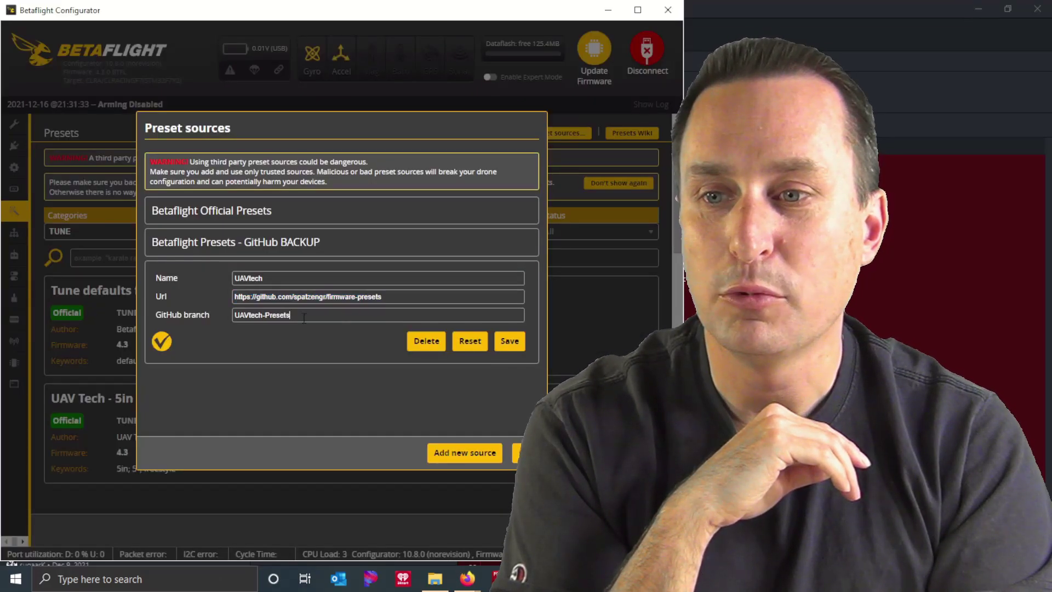
{"action": "left_click_drag", "start_coordinate": [304, 318], "coordinate": [176, 338]}
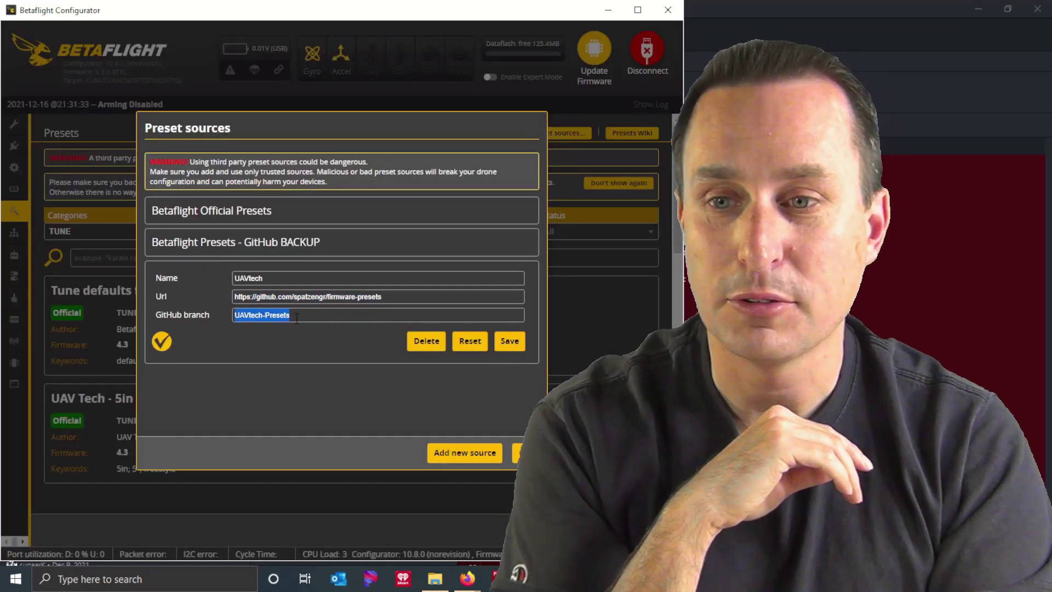
{"action": "left_click", "coordinate": [297, 318]}
{"action": "type", "text": "-"}
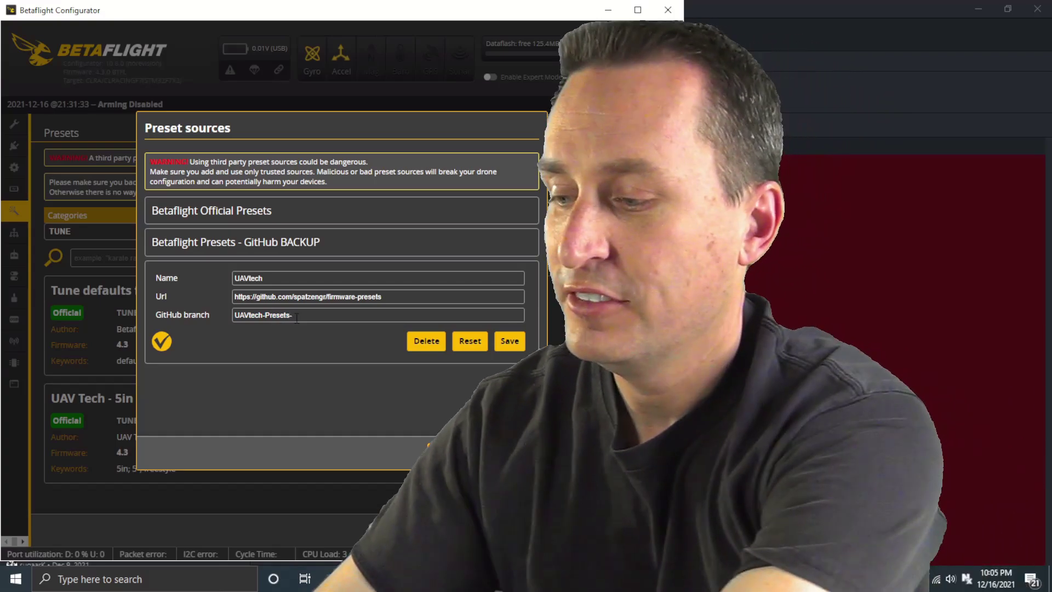
{"action": "type", "text": "Video"}
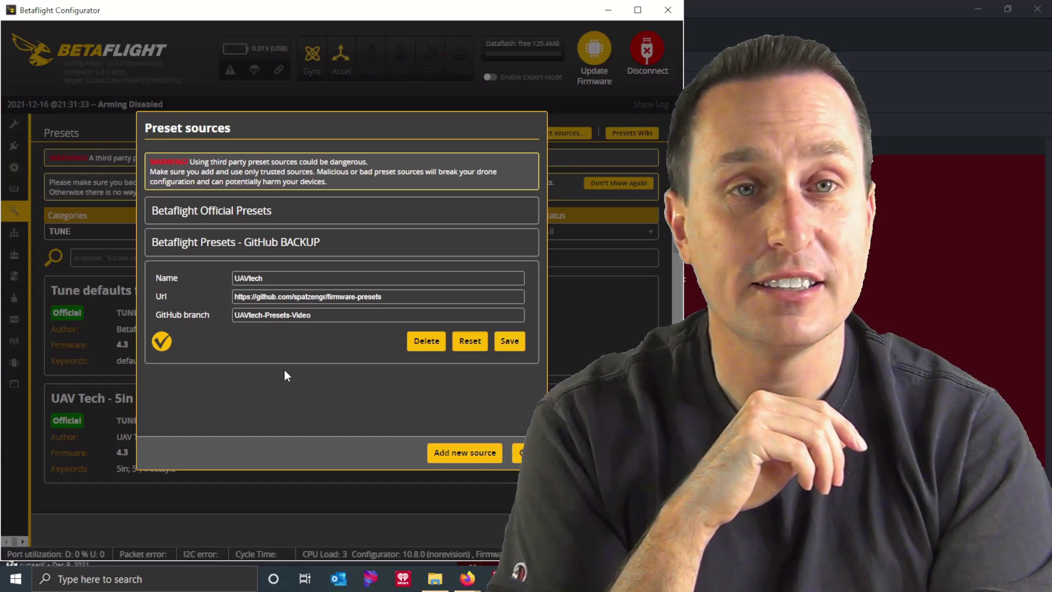
- Restore the GitHub branch to UAVtech-Presets and save the UAVtech preset source
{"action": "key", "text": "BackSpace"}
{"action": "key", "text": "BackSpace"}
{"action": "key", "text": "BackSpace"}
{"action": "key", "text": "BackSpace"}
{"action": "key", "text": "BackSpace"}
{"action": "key", "text": "BackSpace"}
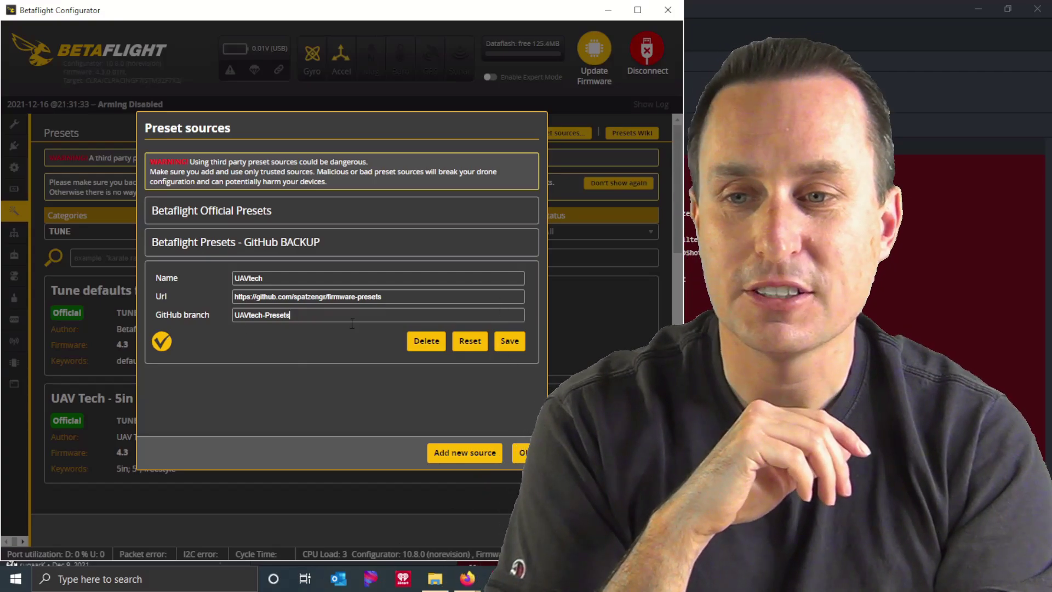
{"action": "left_click", "coordinate": [508, 340]}
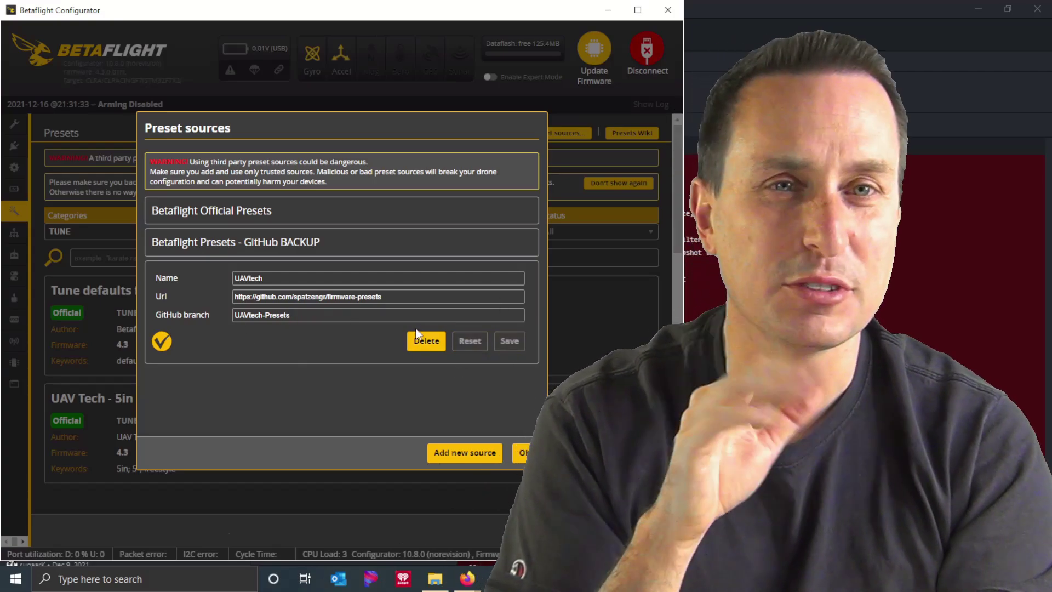
- Check the UAVtech source's URL and GitHub branch, and accept the preset sources to browse the TUNE presets
{"action": "left_click", "coordinate": [290, 314]}
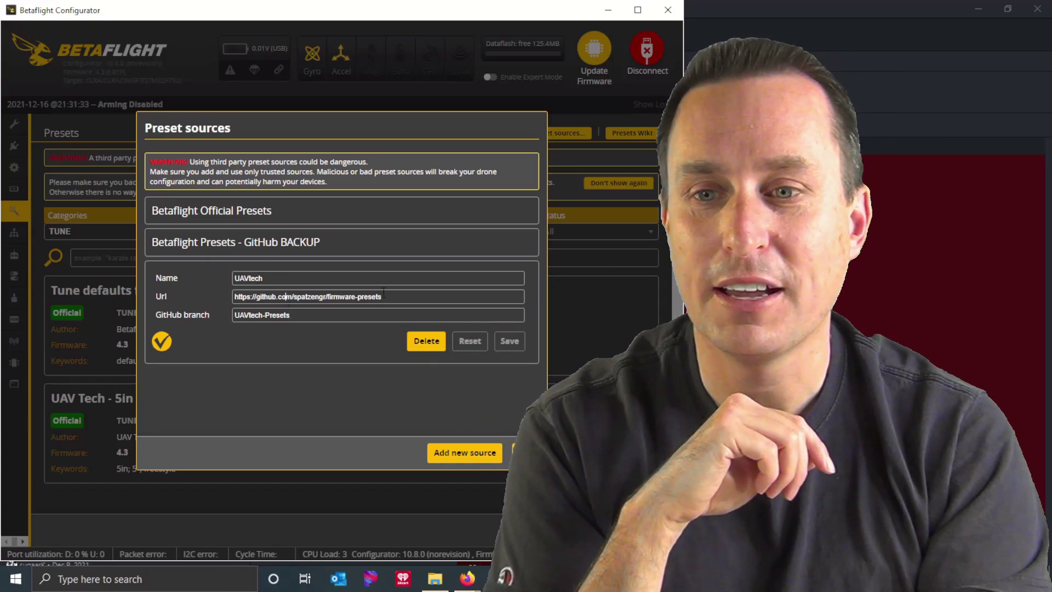
{"action": "left_click_drag", "start_coordinate": [383, 294], "coordinate": [106, 307]}
{"action": "left_click_drag", "start_coordinate": [318, 321], "coordinate": [172, 327]}
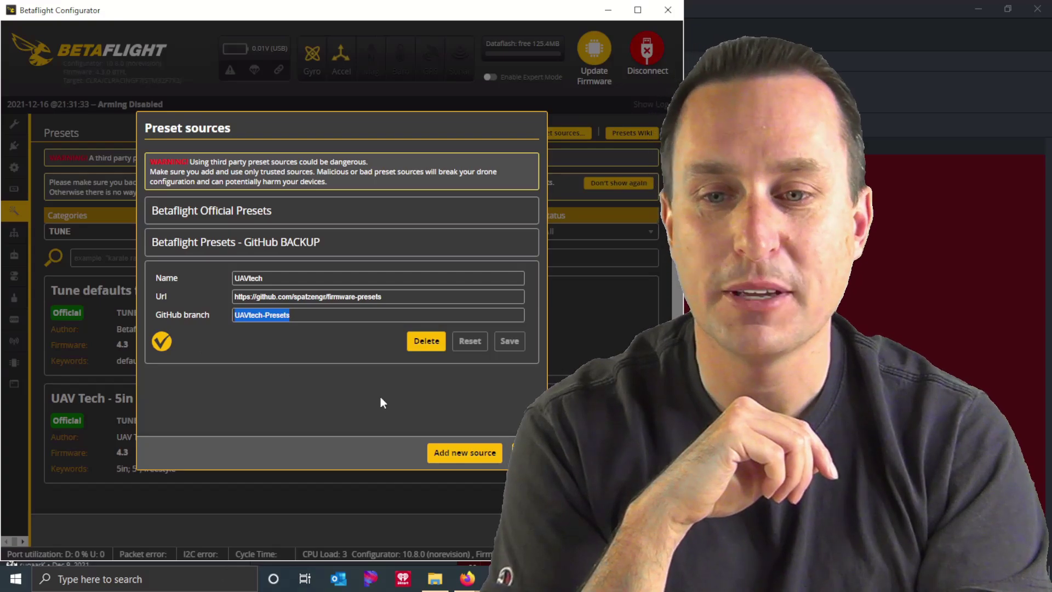
{"action": "left_click", "coordinate": [528, 452]}
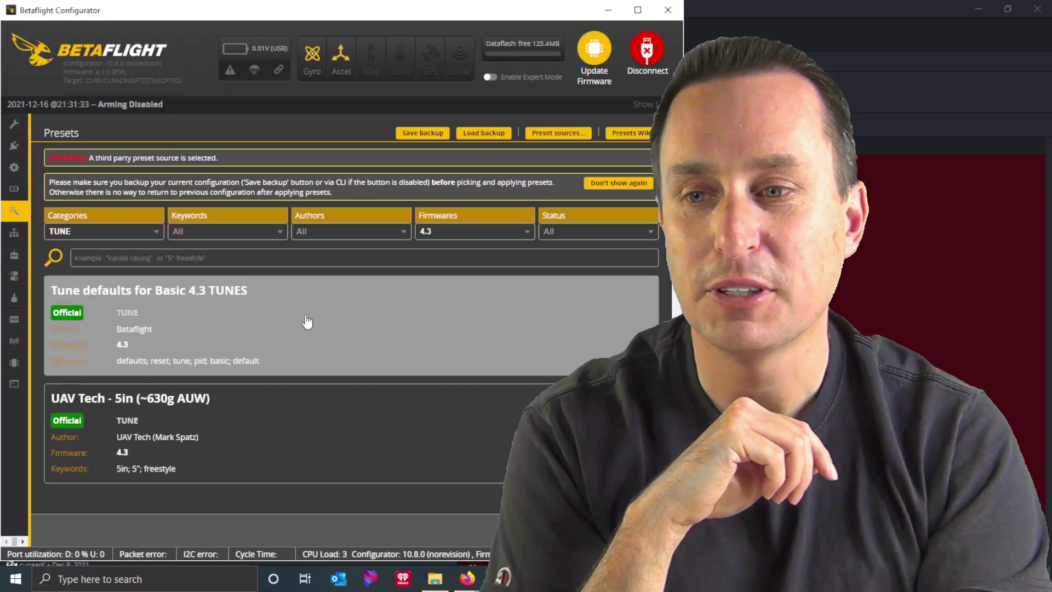
{"action": "scroll", "coordinate": [256, 376], "scroll_direction": "down", "scroll_amount": 2}
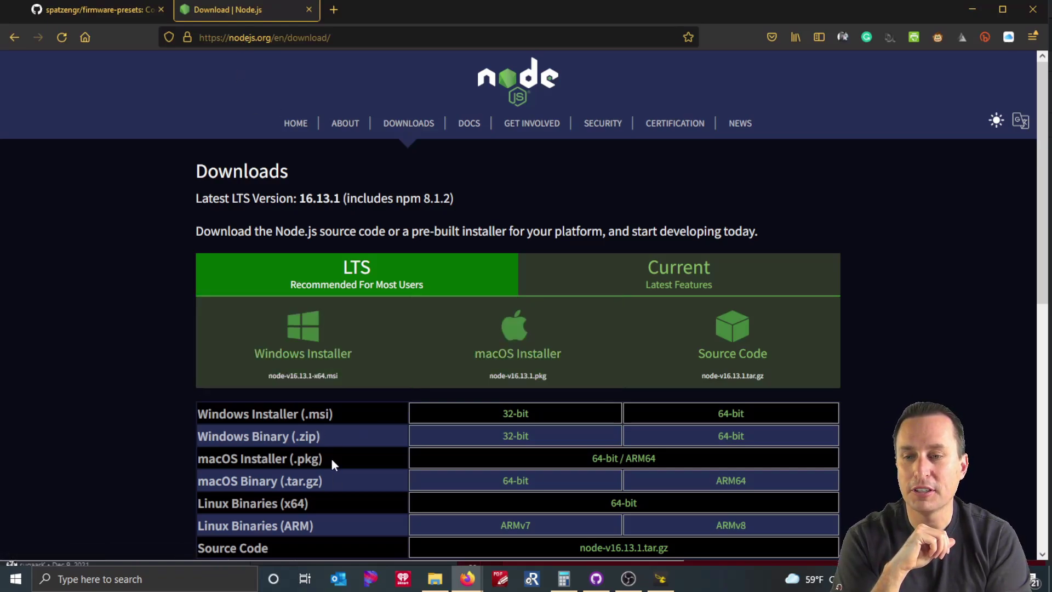
- Look over the Node.js download options, and examine the drive, folder path and node commands in the checker-indexer batch file
{"action": "scroll", "coordinate": [331, 459], "scroll_direction": "down", "scroll_amount": 3}
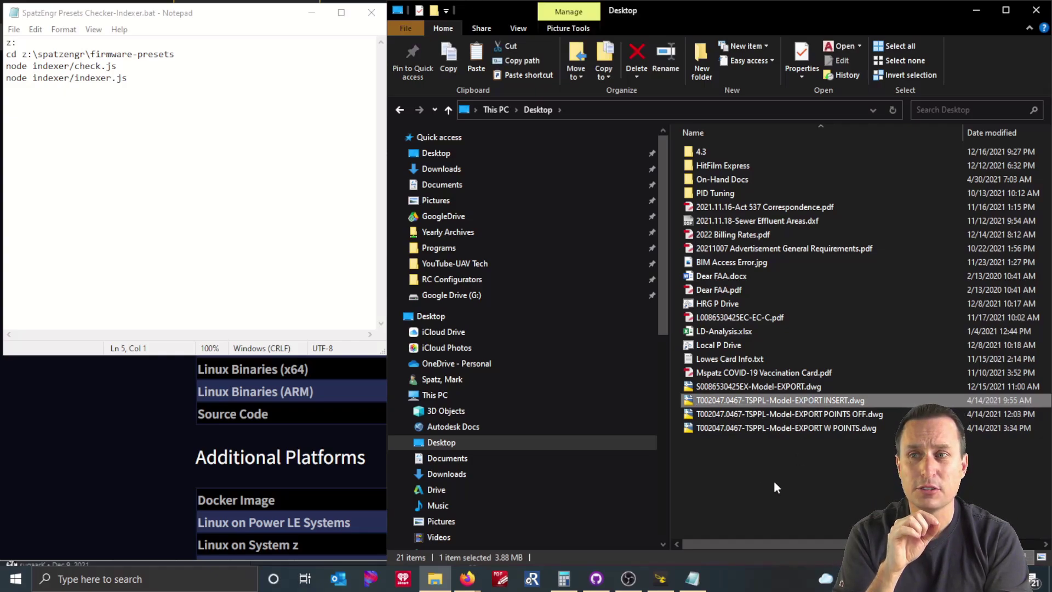
{"action": "left_click_drag", "start_coordinate": [108, 108], "coordinate": [6, 42]}
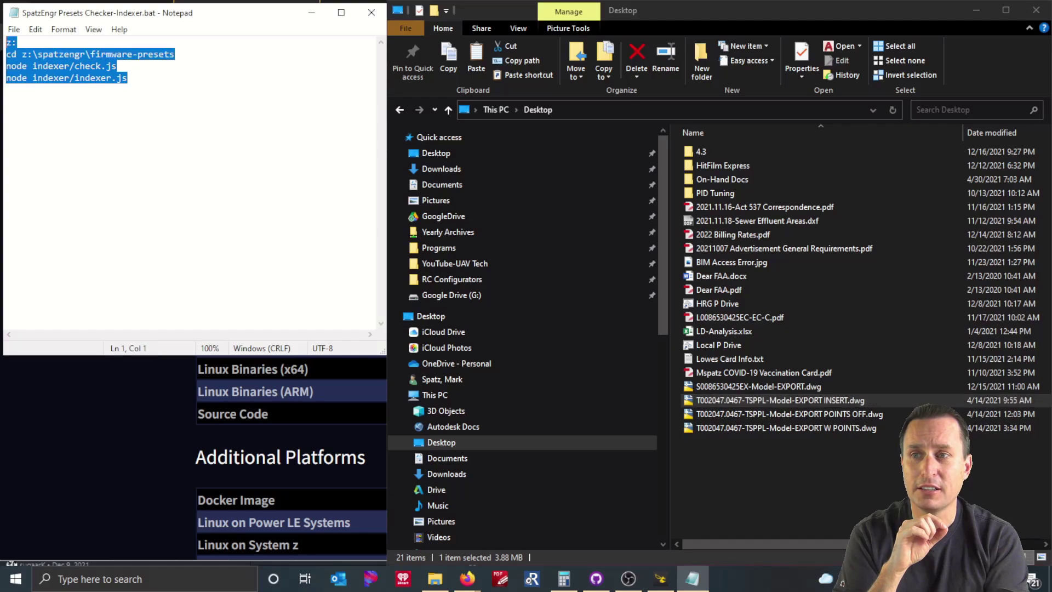
{"action": "left_click", "coordinate": [235, 248]}
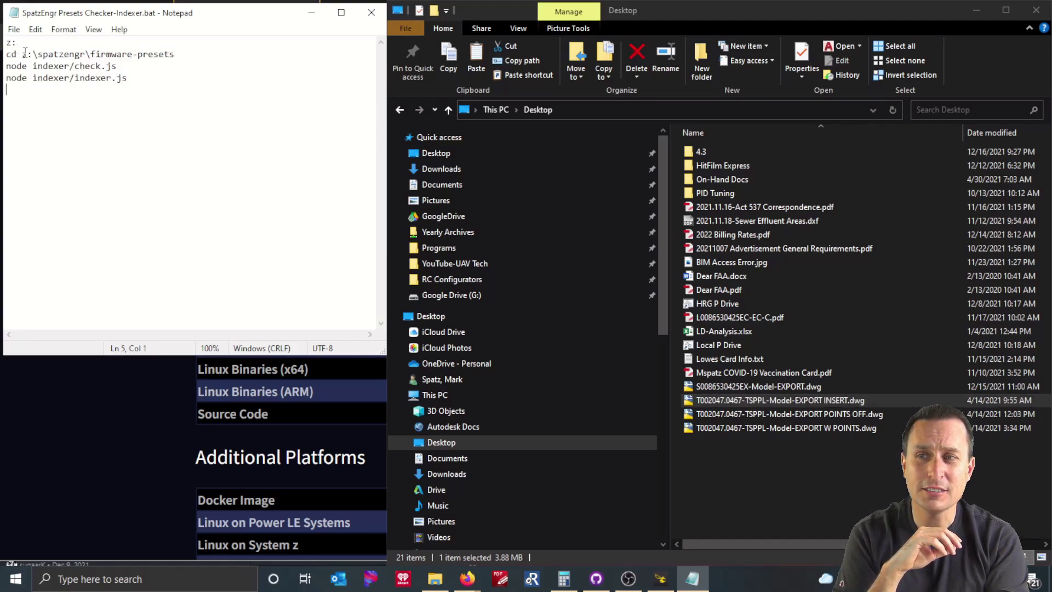
{"action": "left_click", "coordinate": [186, 56], "text": "shift"}
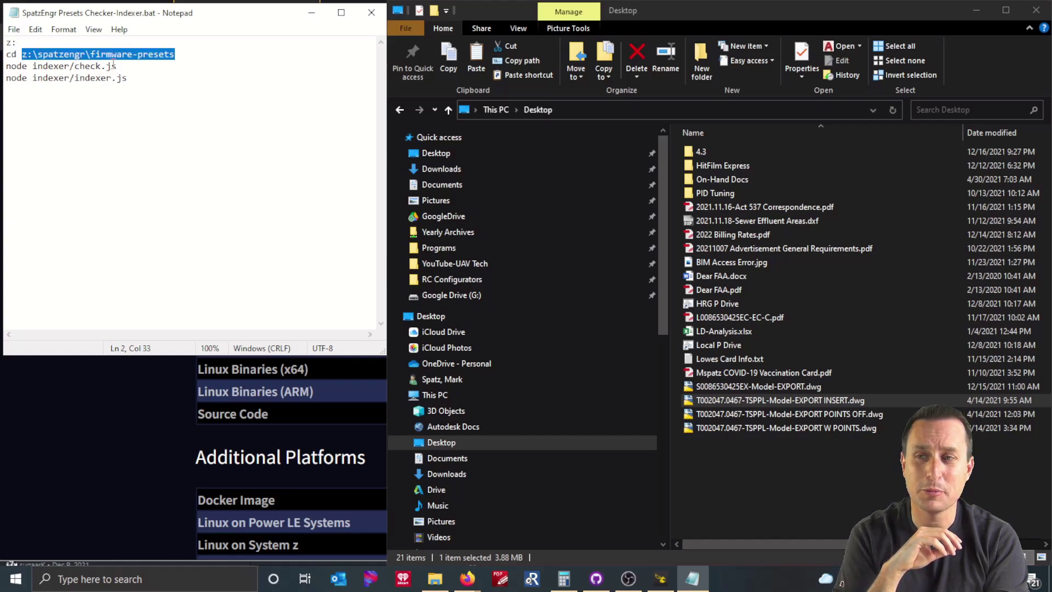
{"action": "left_click", "coordinate": [22, 54]}
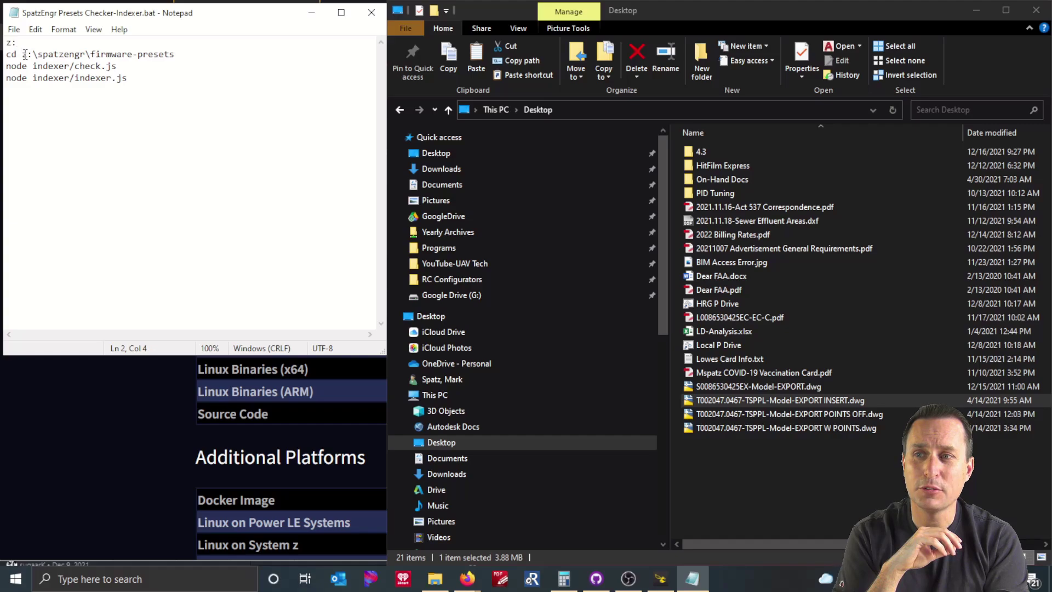
{"action": "left_click_drag", "start_coordinate": [18, 42], "coordinate": [6, 43]}
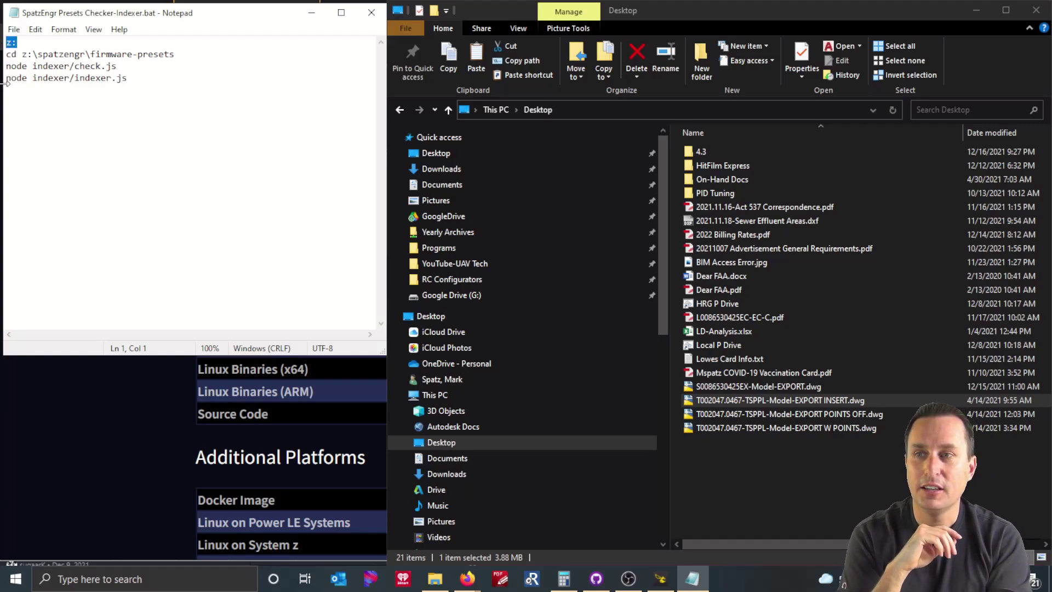
{"action": "left_click_drag", "start_coordinate": [23, 53], "coordinate": [28, 54]}
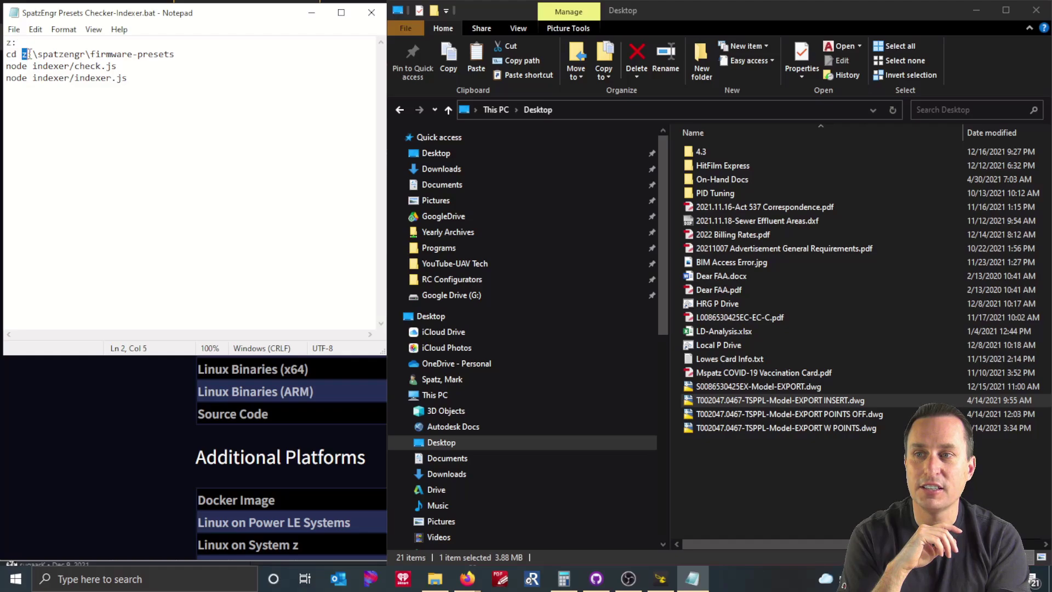
{"action": "left_click_drag", "start_coordinate": [179, 53], "coordinate": [23, 55]}
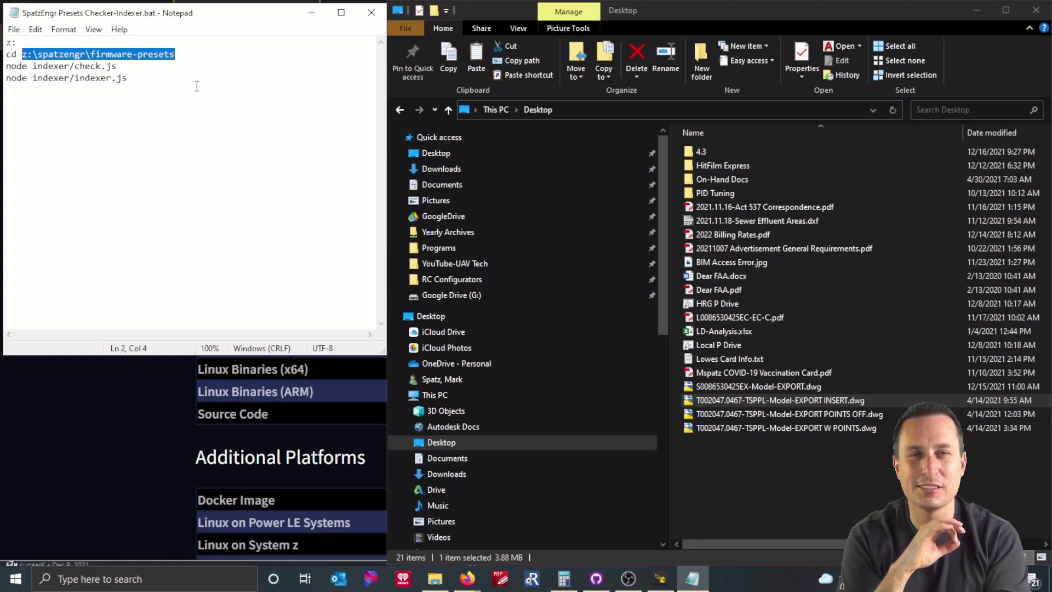
{"action": "left_click", "coordinate": [199, 65]}
- Enclose the folder path after cd in double quotes in the batch file
{"action": "left_click", "coordinate": [189, 53]}
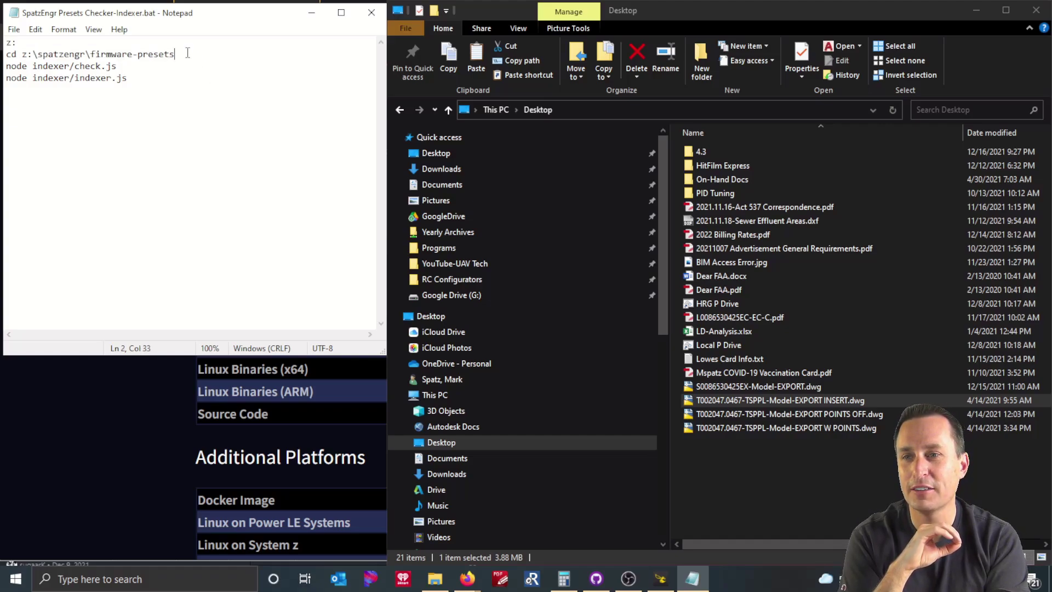
{"action": "type", "text": "\""}
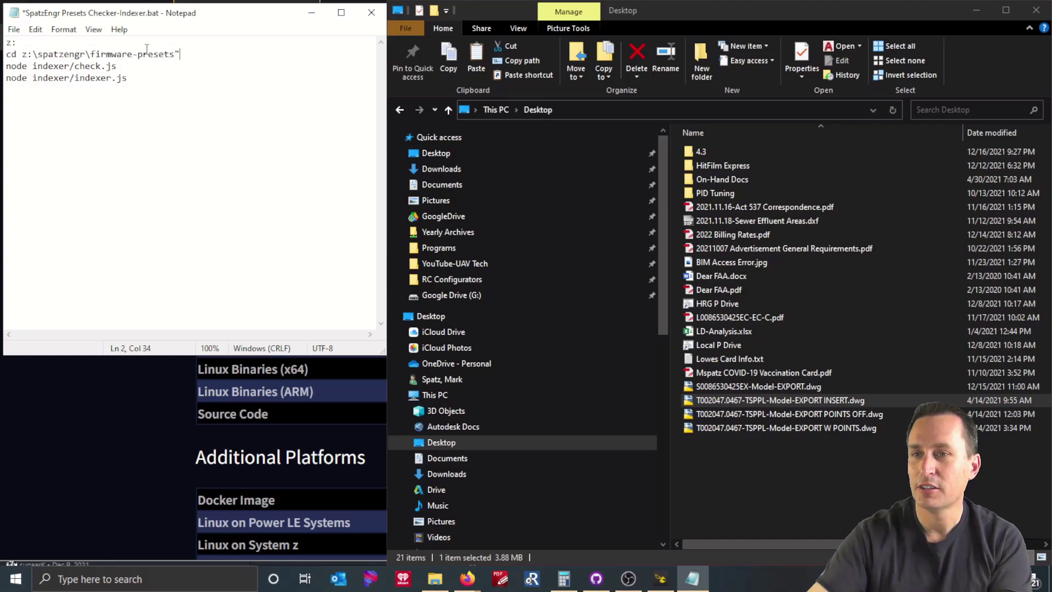
{"action": "left_click", "coordinate": [22, 54]}
{"action": "type", "text": "\""}
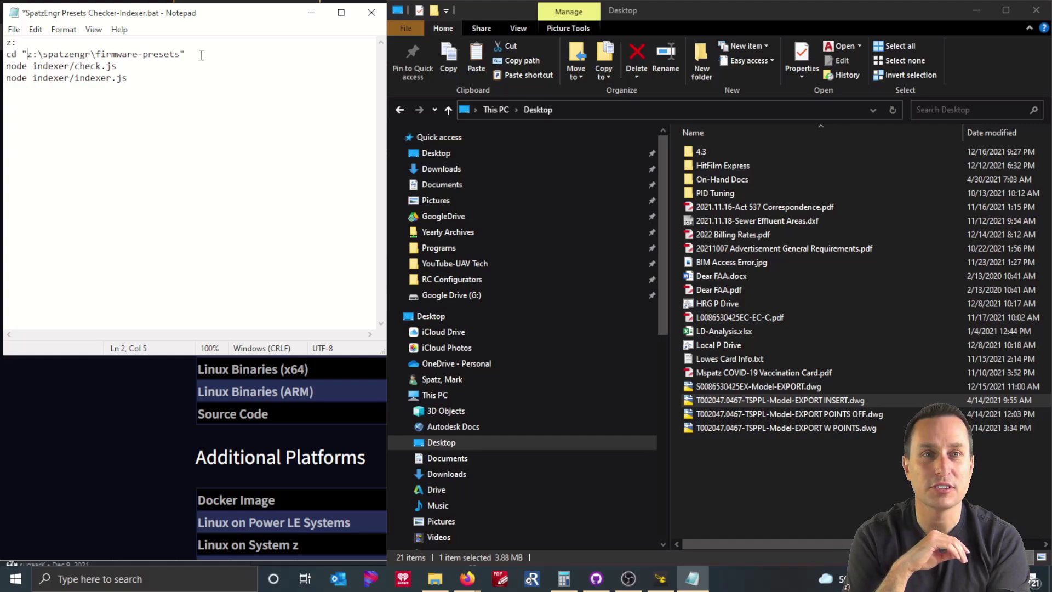
- Remove both double quotes from the folder path in the cd line
{"action": "key", "text": "BackSpace"}
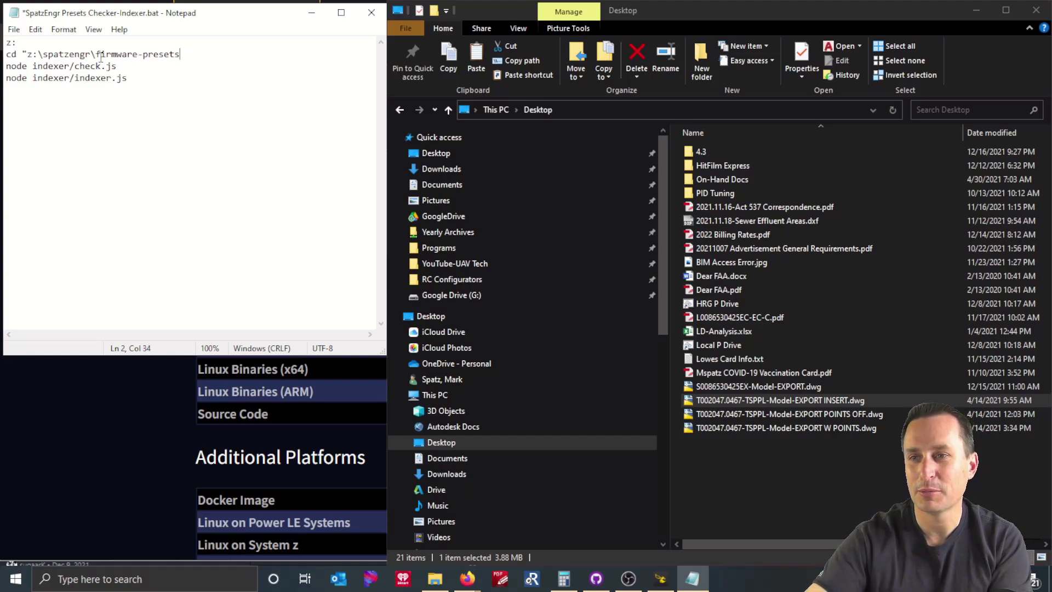
{"action": "left_click", "coordinate": [28, 53]}
{"action": "key", "text": "BackSpace"}
- Examine the node lines, the cd command and the firmware-presets folder name, and locate Local Disk (Z:) in File Explorer
{"action": "left_click_drag", "start_coordinate": [127, 78], "coordinate": [7, 68]}
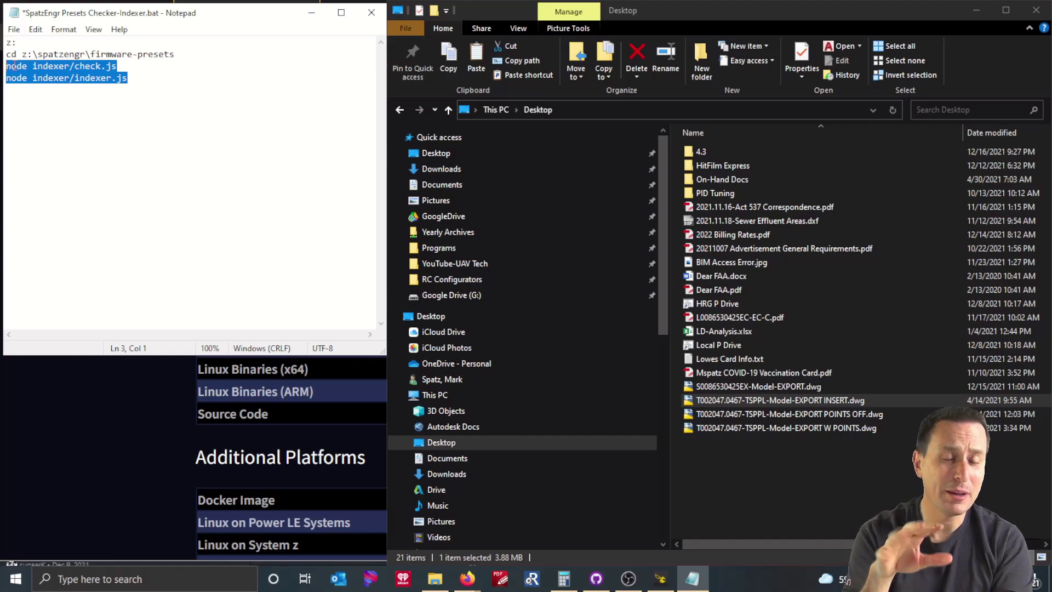
{"action": "left_click", "coordinate": [138, 57]}
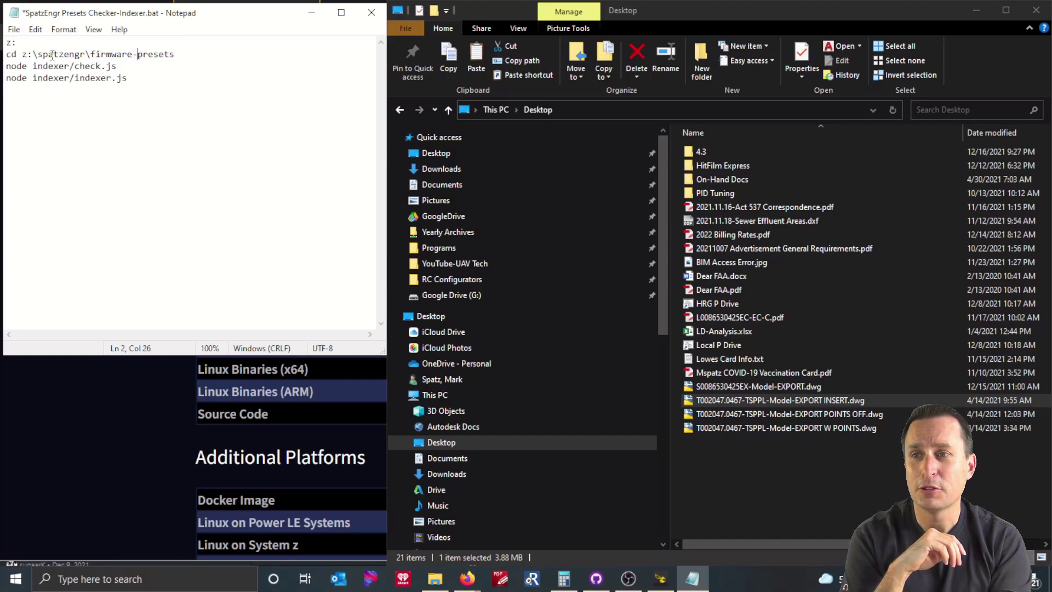
{"action": "left_click_drag", "start_coordinate": [7, 54], "coordinate": [18, 55]}
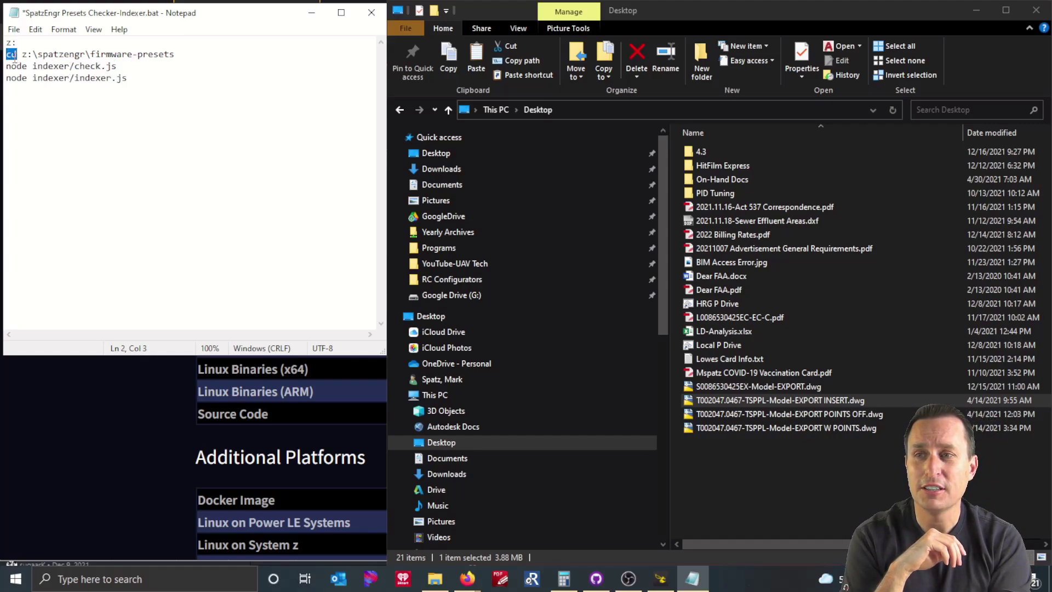
{"action": "left_click", "coordinate": [24, 54]}
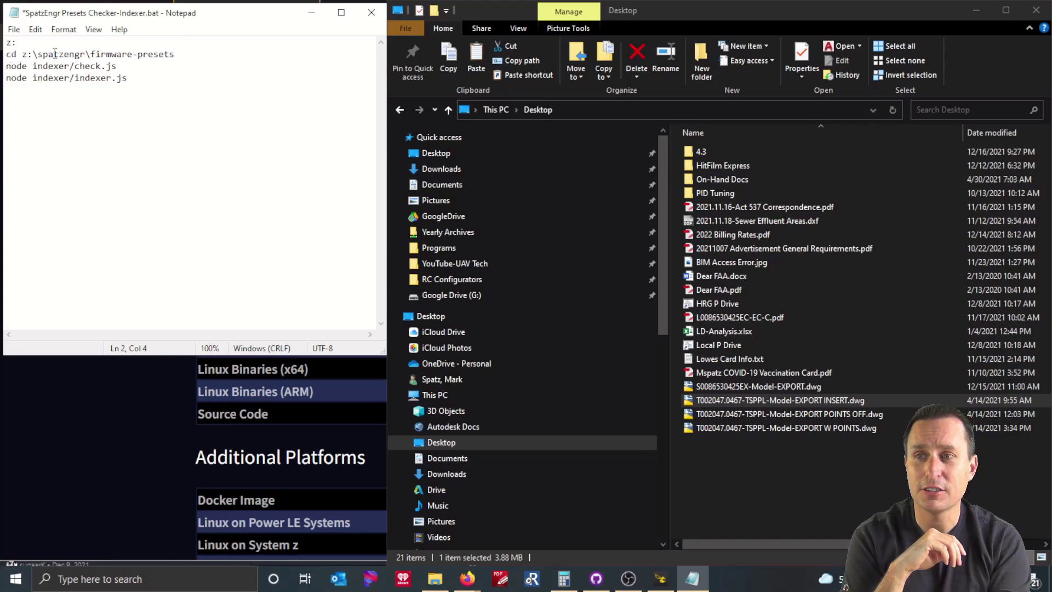
{"action": "left_click_drag", "start_coordinate": [174, 54], "coordinate": [91, 56]}
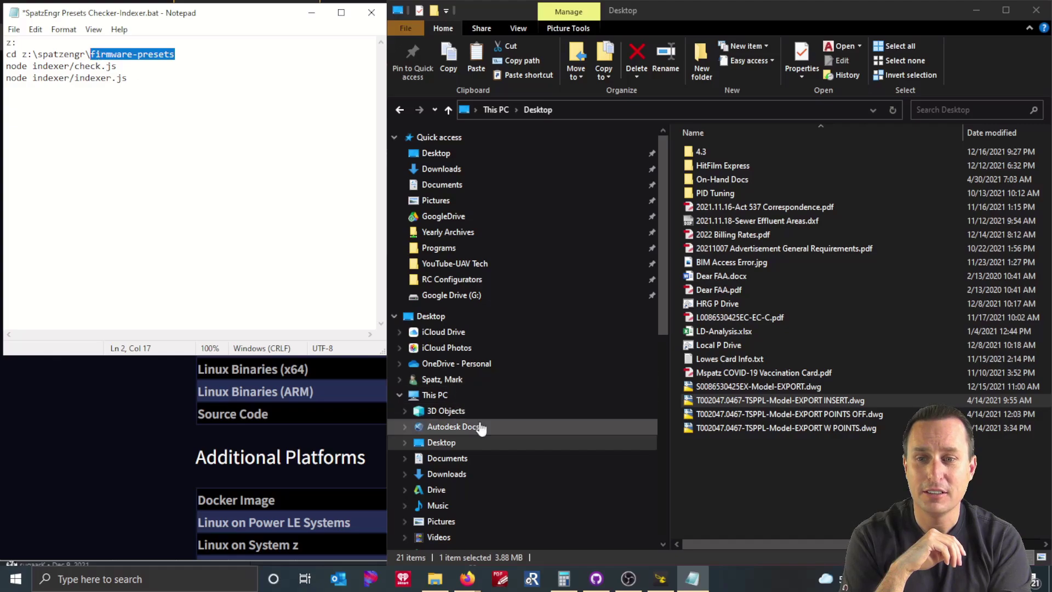
{"action": "left_click_drag", "start_coordinate": [663, 310], "coordinate": [636, 451]}
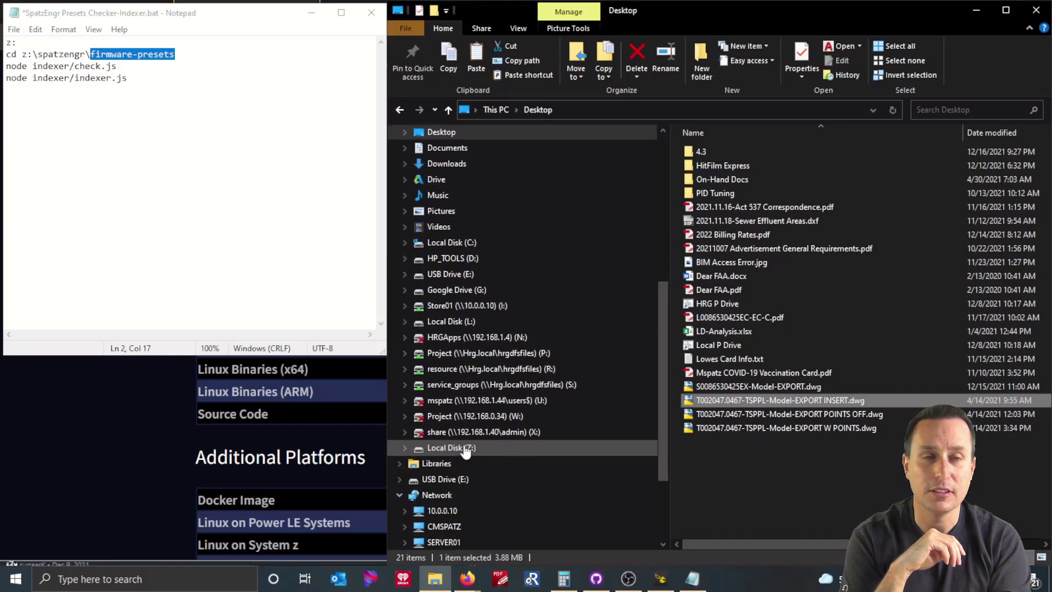
{"action": "left_click", "coordinate": [91, 93]}
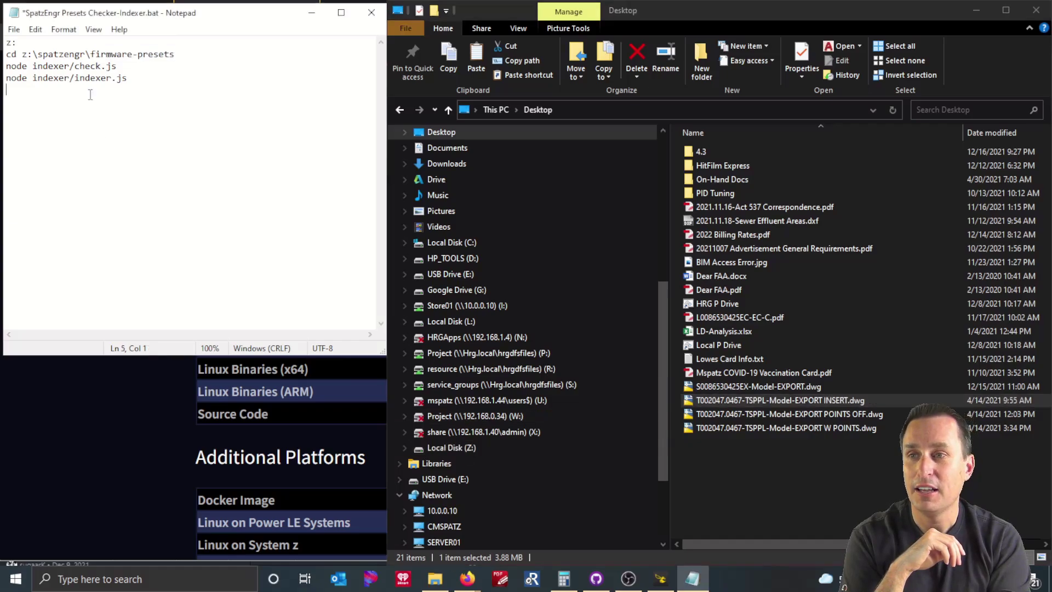
- Create a new text document on the Desktop and name it indexer.bat, replacing the .txt extension
{"action": "left_click", "coordinate": [731, 459]}
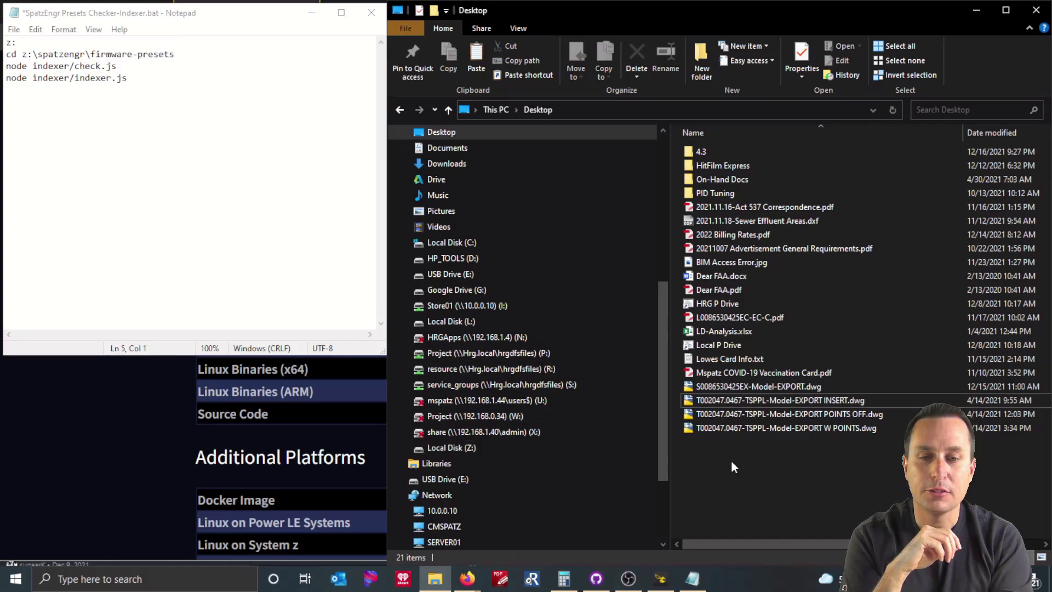
{"action": "right_click", "coordinate": [731, 459]}
{"action": "mouse_move", "coordinate": [779, 427]}
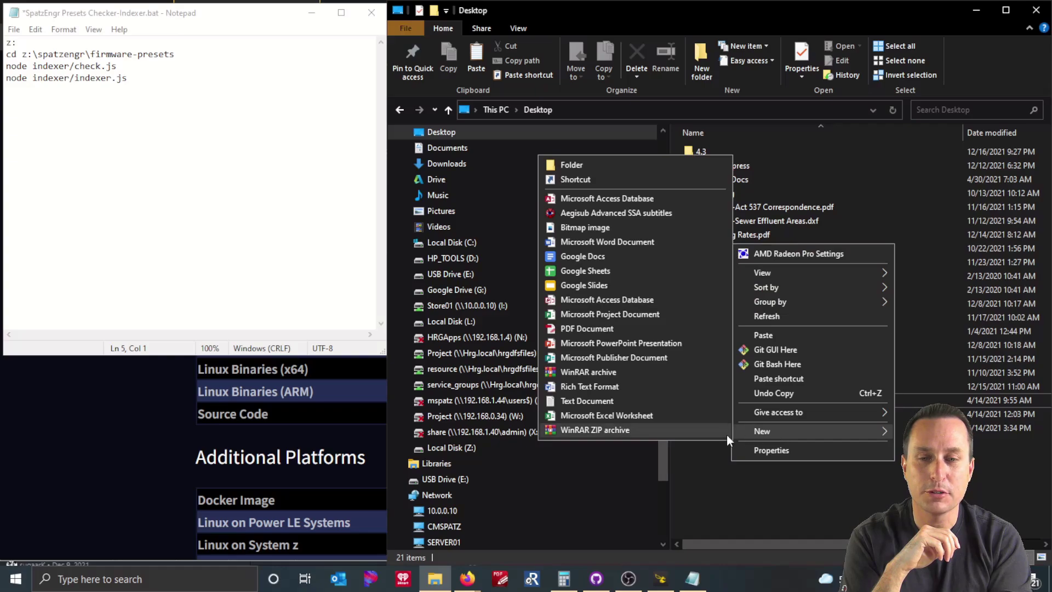
{"action": "left_click", "coordinate": [573, 403]}
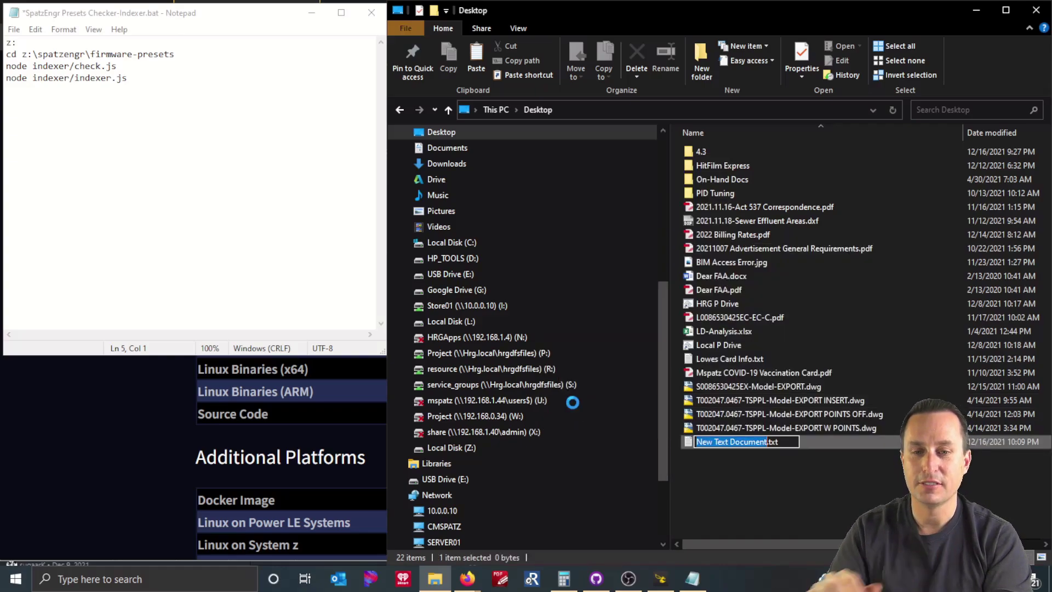
{"action": "type", "text": "ind"}
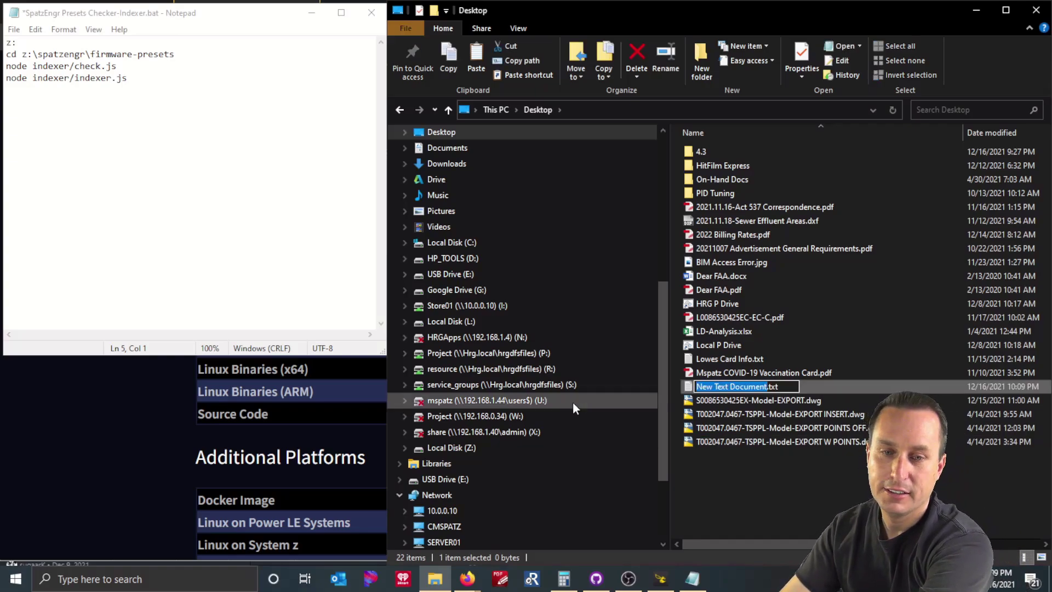
{"action": "type", "text": "exer"}
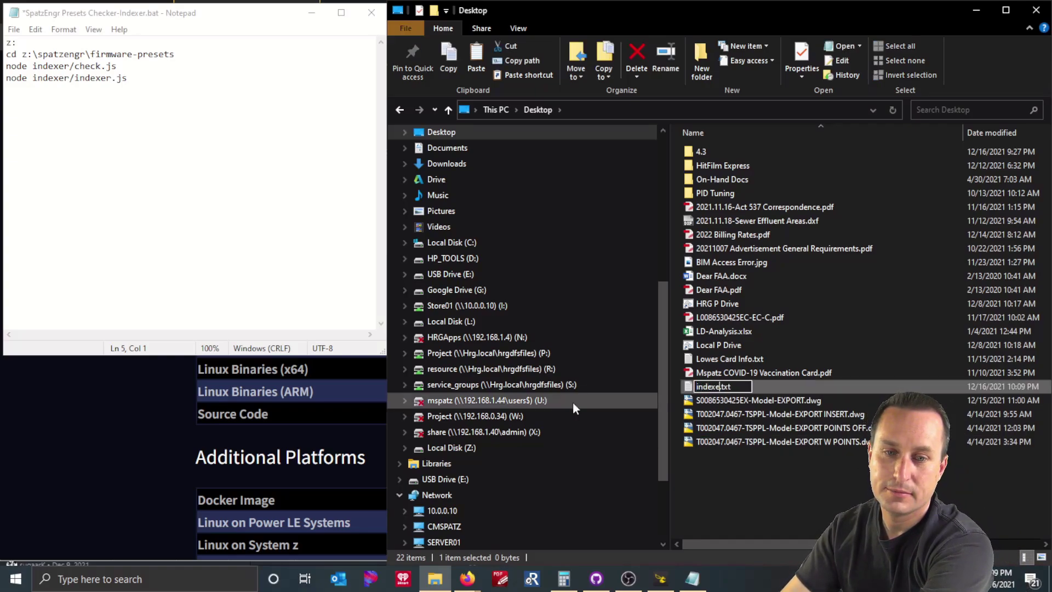
{"action": "type", "text": ".bat"}
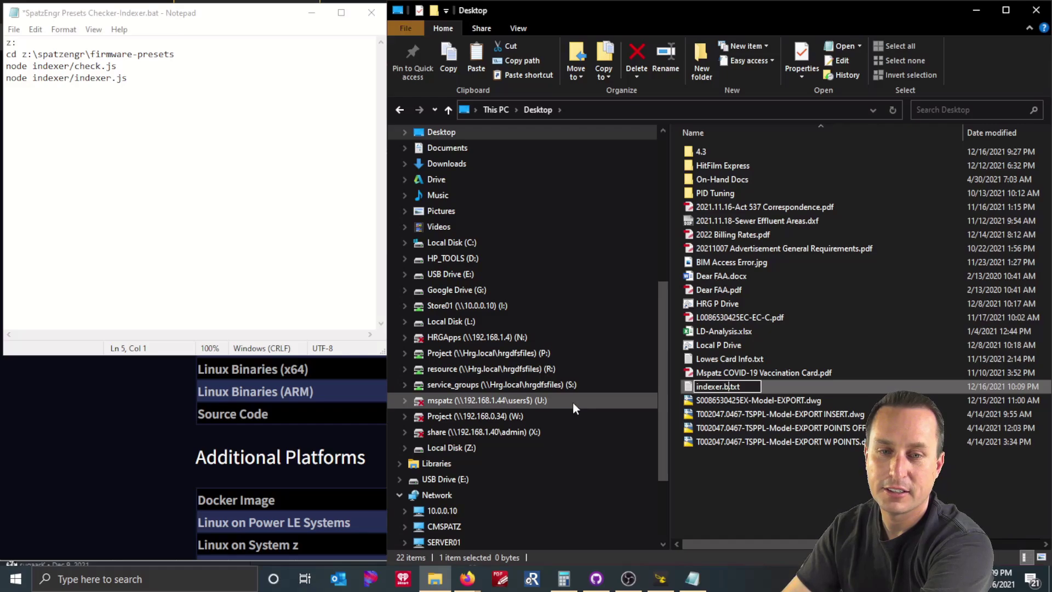
{"action": "key", "text": "Delete"}
{"action": "key", "text": "Delete"}
{"action": "key", "text": "Delete"}
{"action": "key", "text": "Delete"}
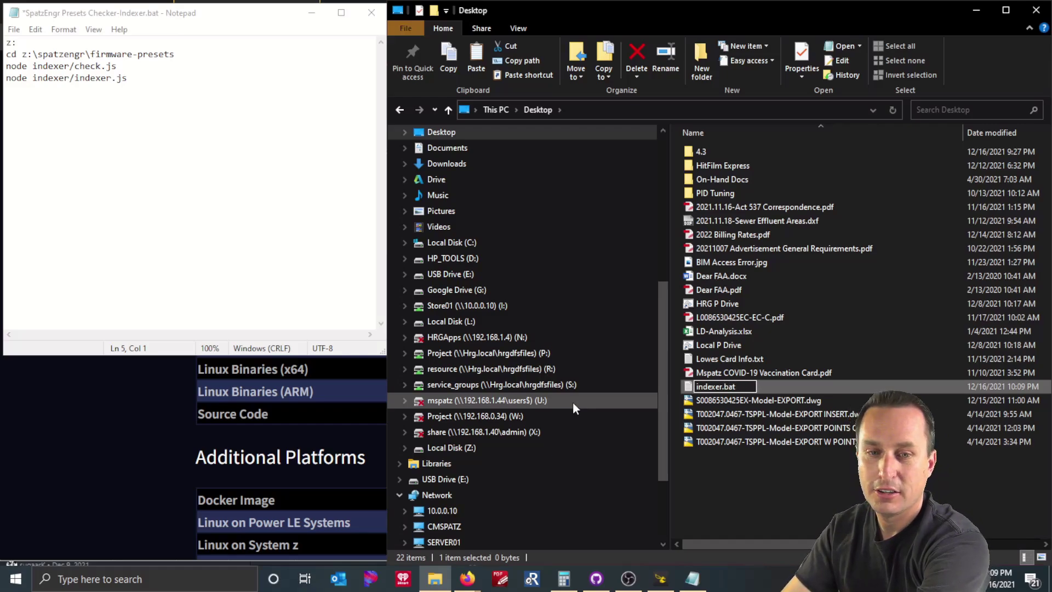
{"action": "key", "text": "Return"}
{"action": "key", "text": "Return"}
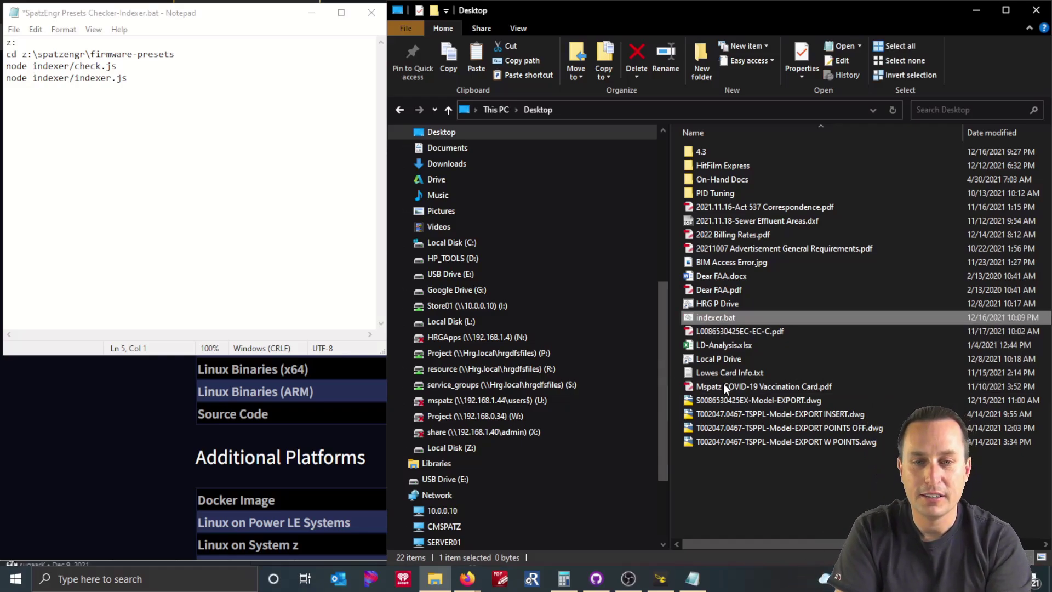
- Open indexer.bat for editing and copy the cd line and both node lines into it from the existing checker-indexer batch file
{"action": "right_click", "coordinate": [720, 318]}
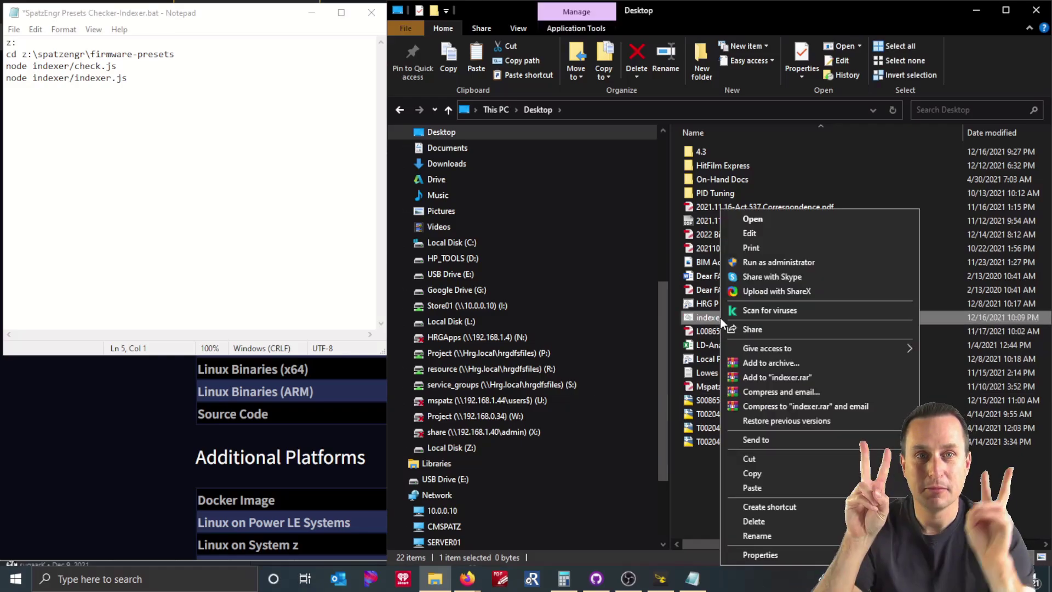
{"action": "key", "text": "Escape"}
{"action": "right_click", "coordinate": [725, 321]}
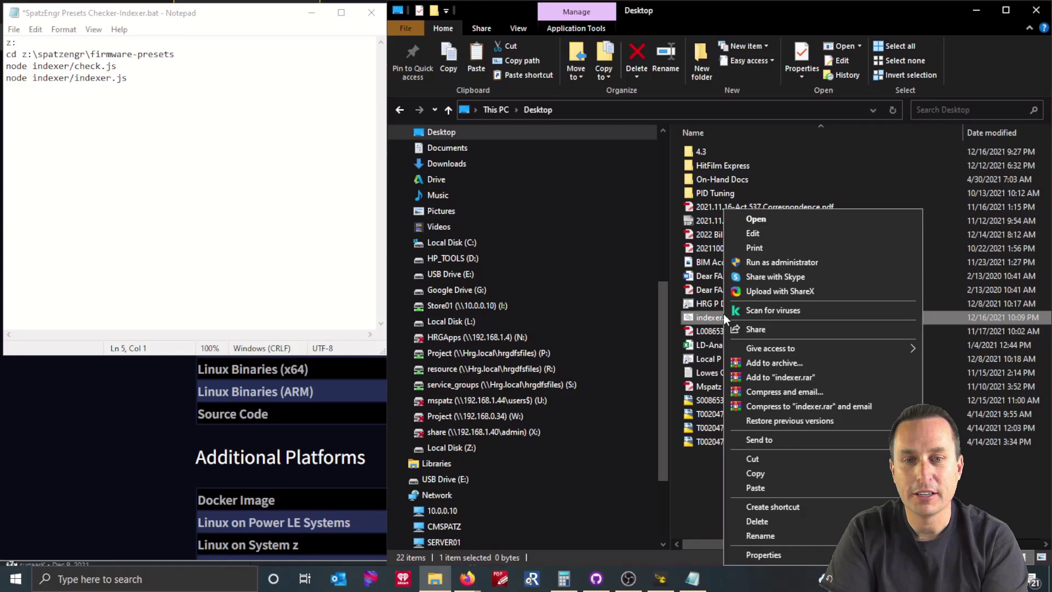
{"action": "left_click", "coordinate": [774, 235]}
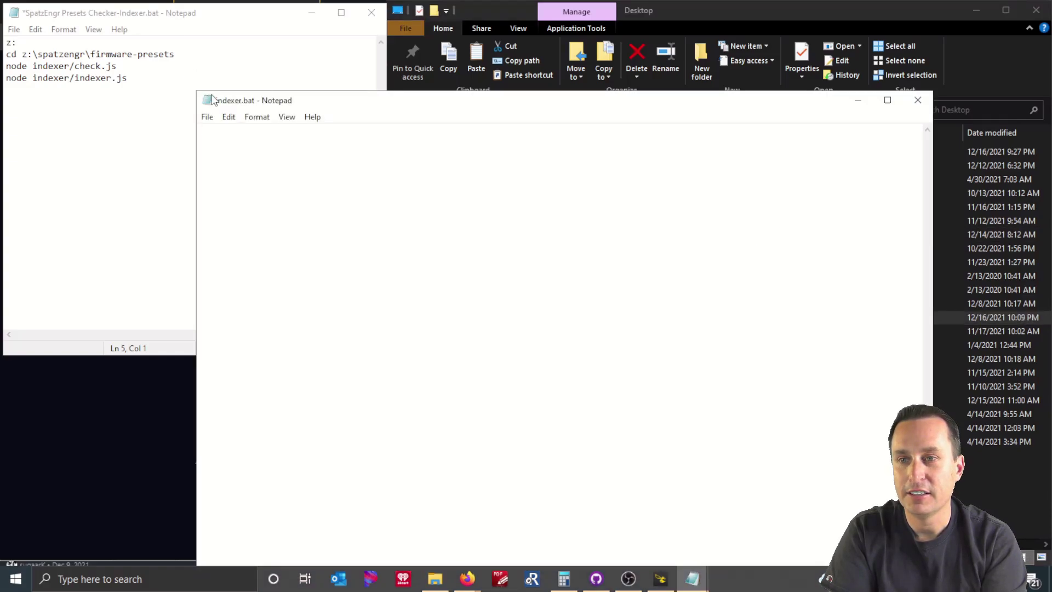
{"action": "left_click_drag", "start_coordinate": [197, 92], "coordinate": [361, 185]}
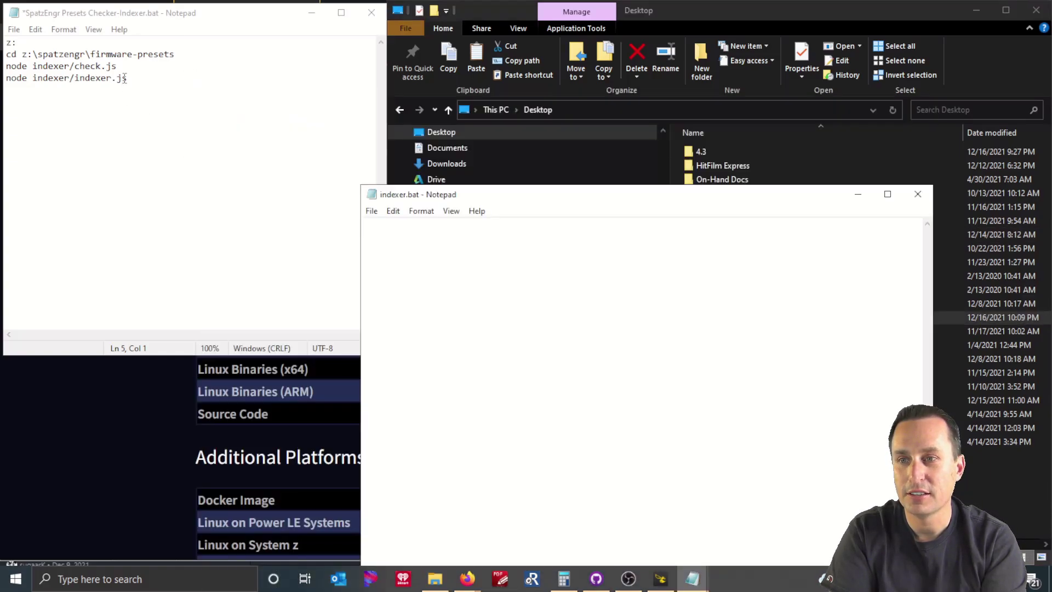
{"action": "left_click_drag", "start_coordinate": [125, 78], "coordinate": [6, 53]}
{"action": "key", "text": "ctrl+c"}
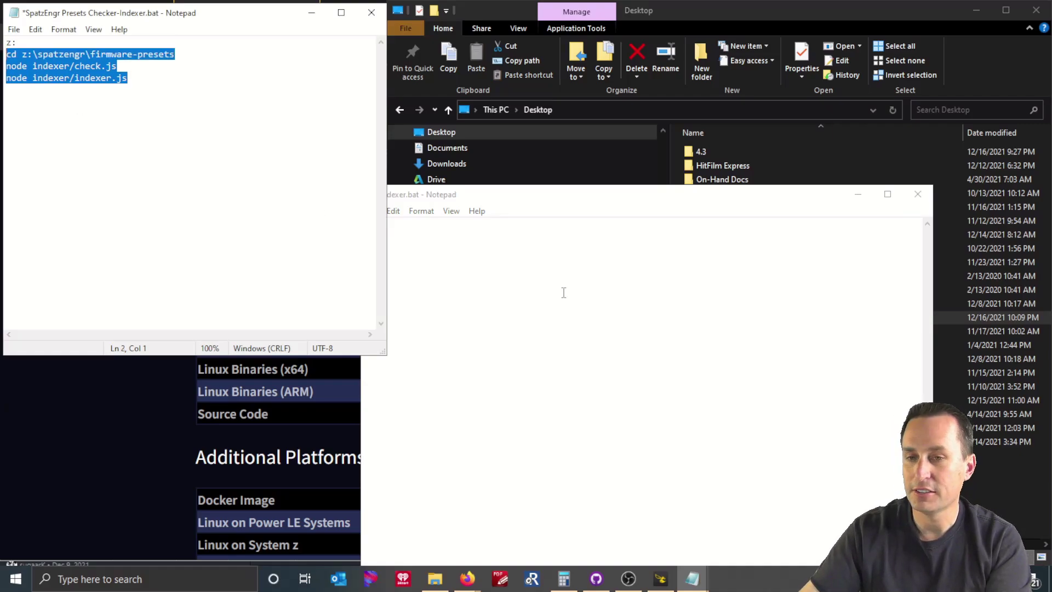
{"action": "left_click", "coordinate": [637, 321]}
{"action": "key", "text": "ctrl+v"}
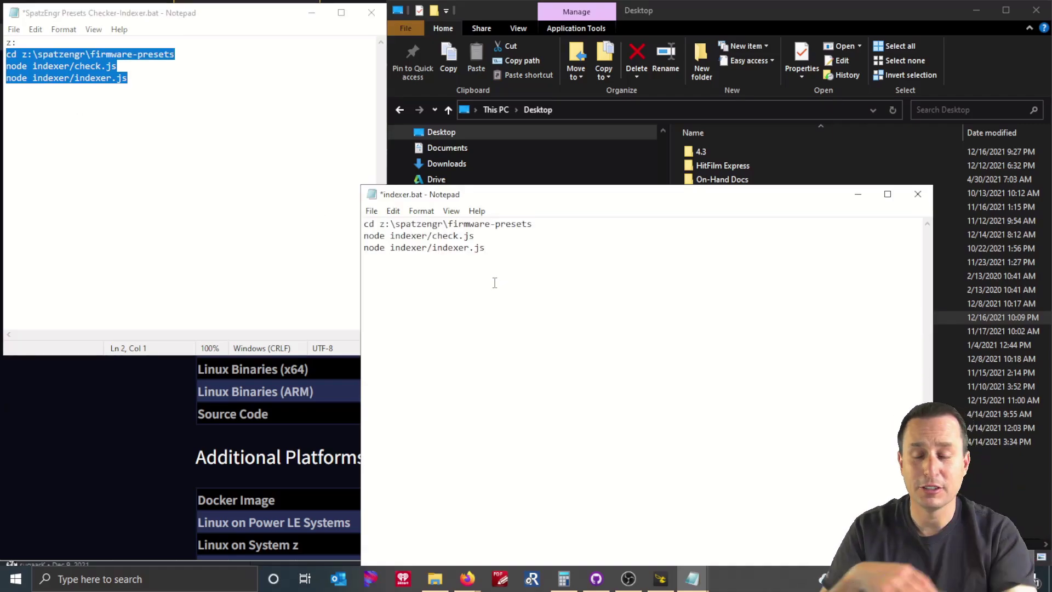
- Set the drive letter of the cd path in indexer.bat to c and select the firmware-presets folder name
{"action": "left_click_drag", "start_coordinate": [380, 224], "coordinate": [386, 223]}
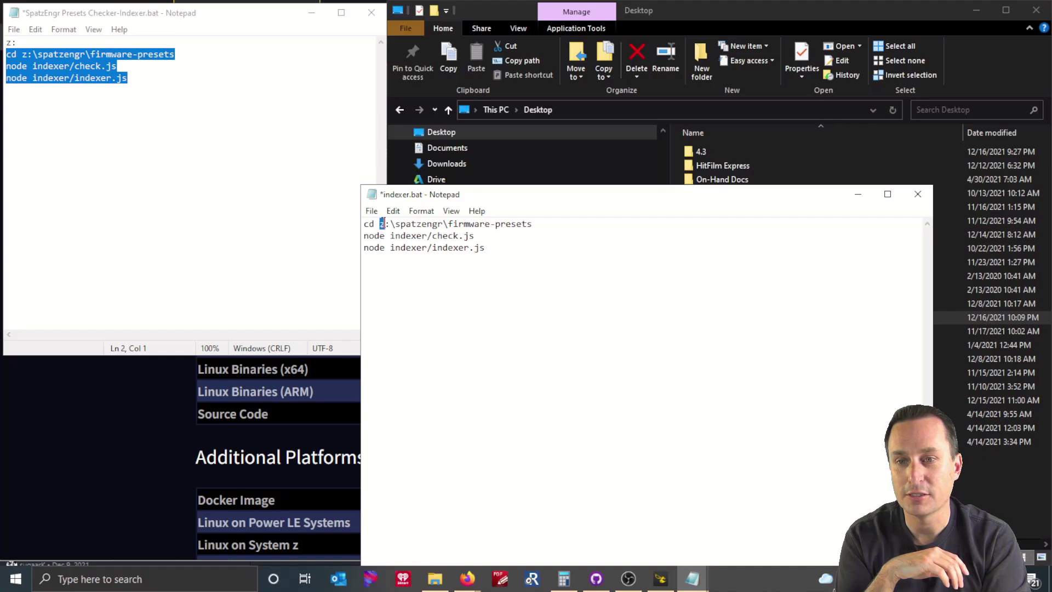
{"action": "key", "text": "Delete"}
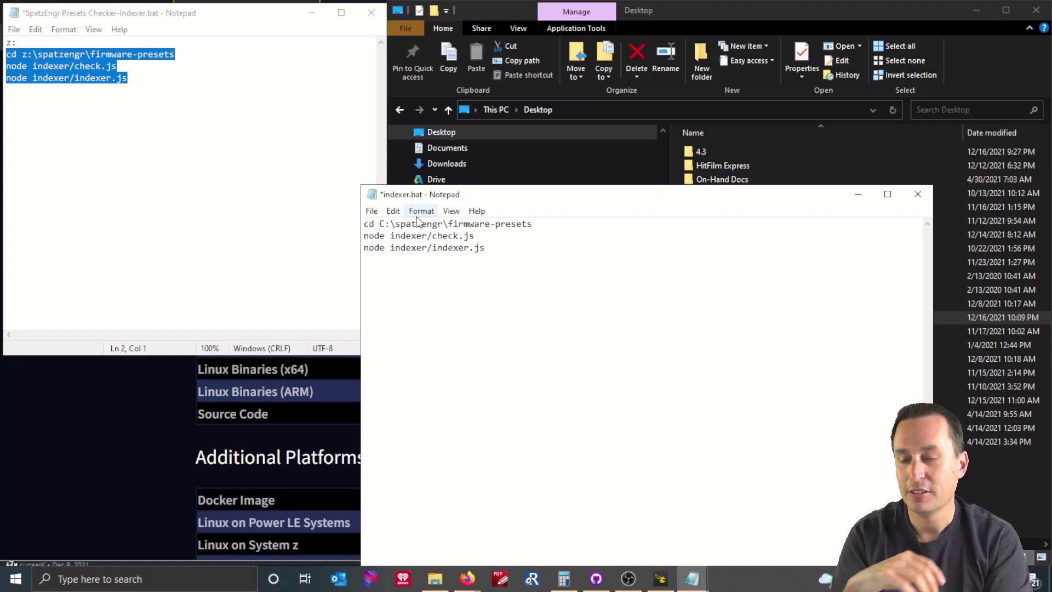
{"action": "type", "text": "c"}
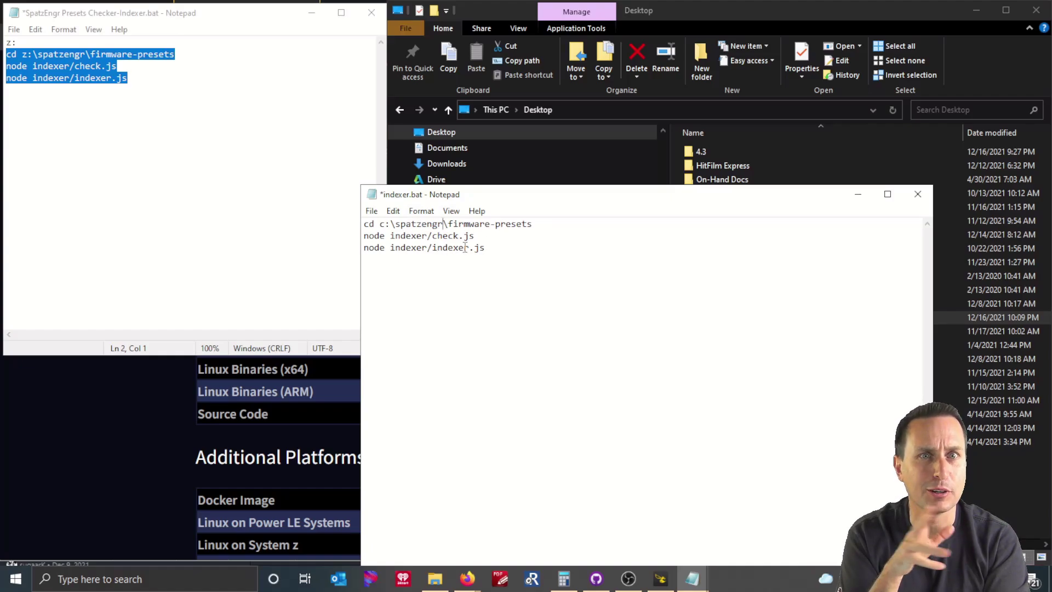
{"action": "left_click_drag", "start_coordinate": [532, 223], "coordinate": [448, 224]}
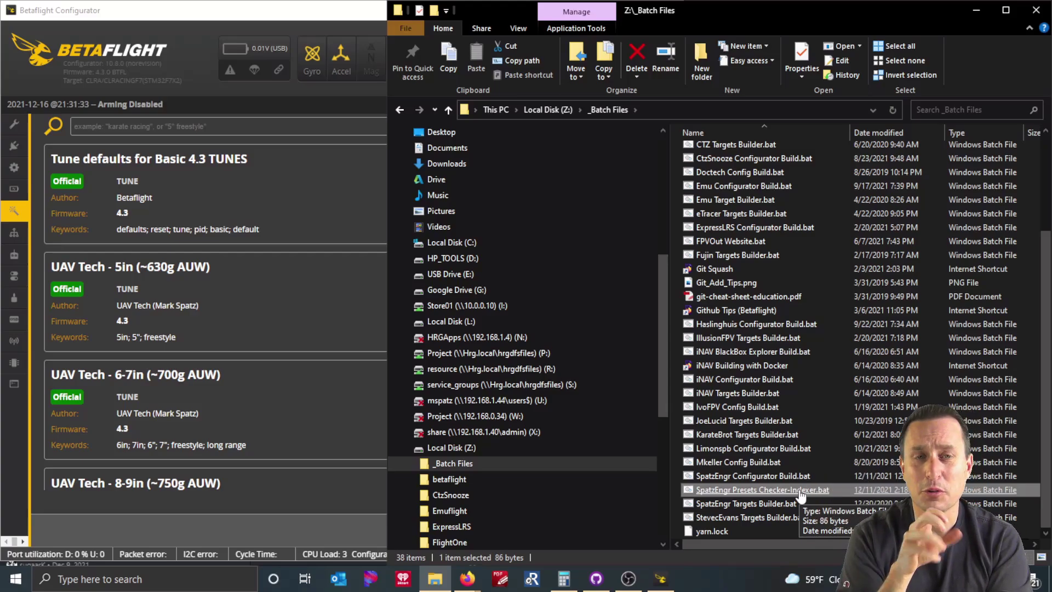
- Run the Presets Checker-Indexer batch file from _Batch Files and review the index.json and index_hash.txt changes in GitHub Desktop
{"action": "double_click", "coordinate": [766, 490]}
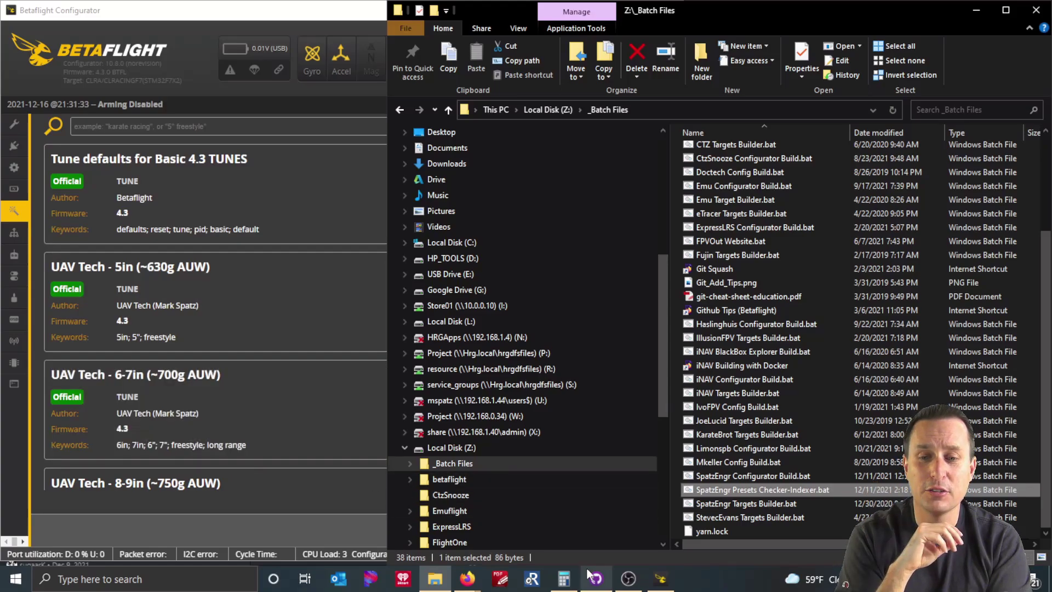
{"action": "mouse_move", "coordinate": [592, 577]}
{"action": "left_click", "coordinate": [587, 533]}
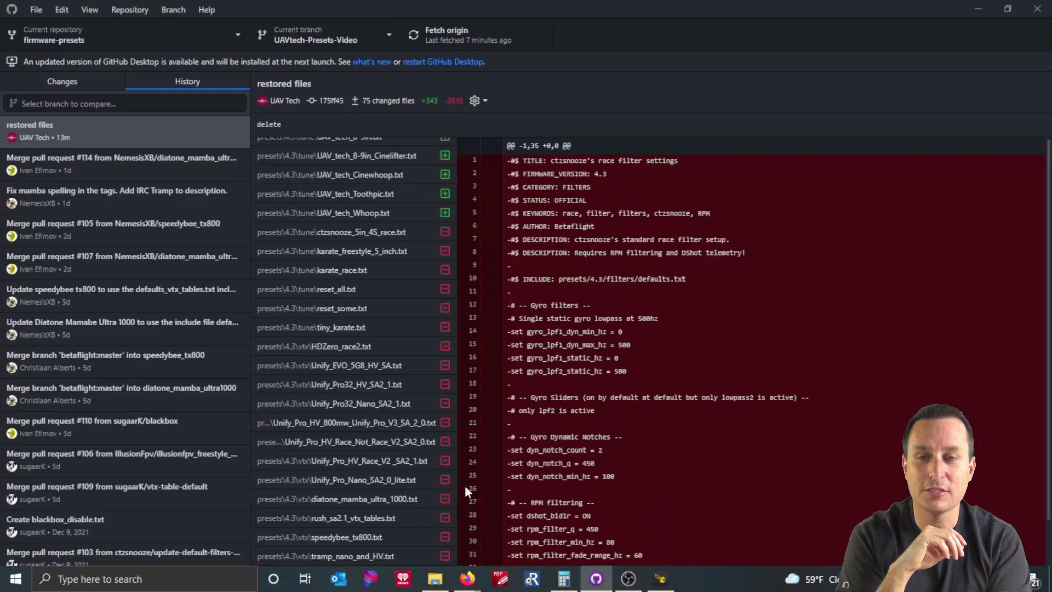
{"action": "left_click", "coordinate": [53, 80]}
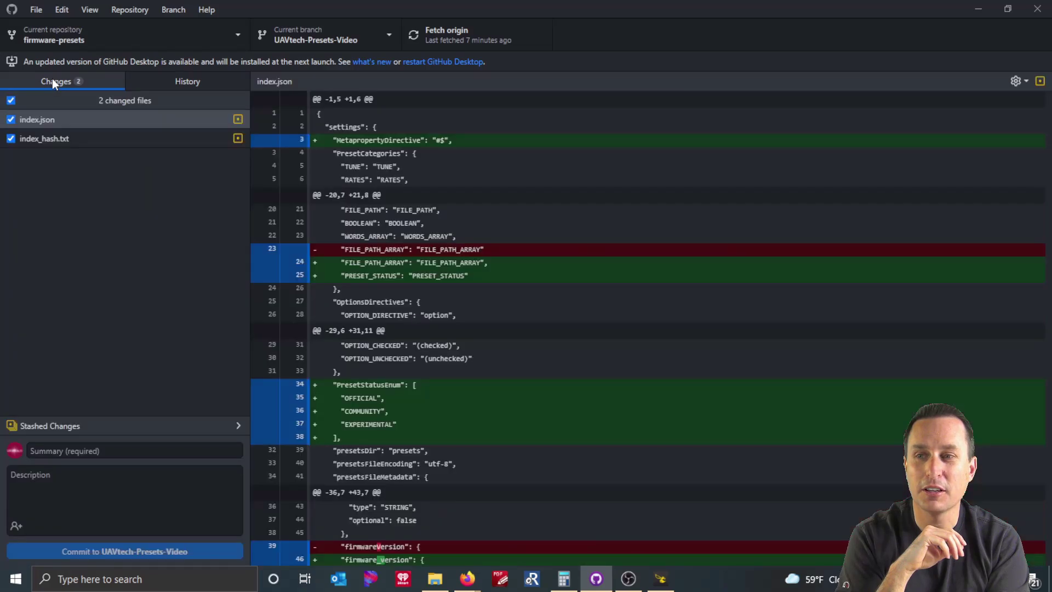
{"action": "left_click", "coordinate": [60, 118]}
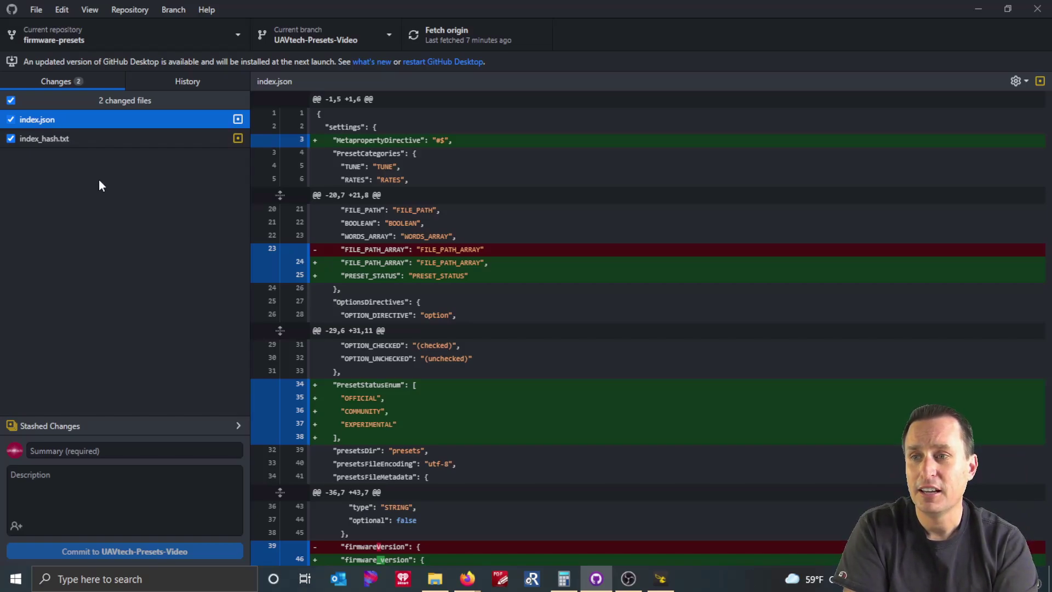
{"action": "left_click", "coordinate": [119, 144]}
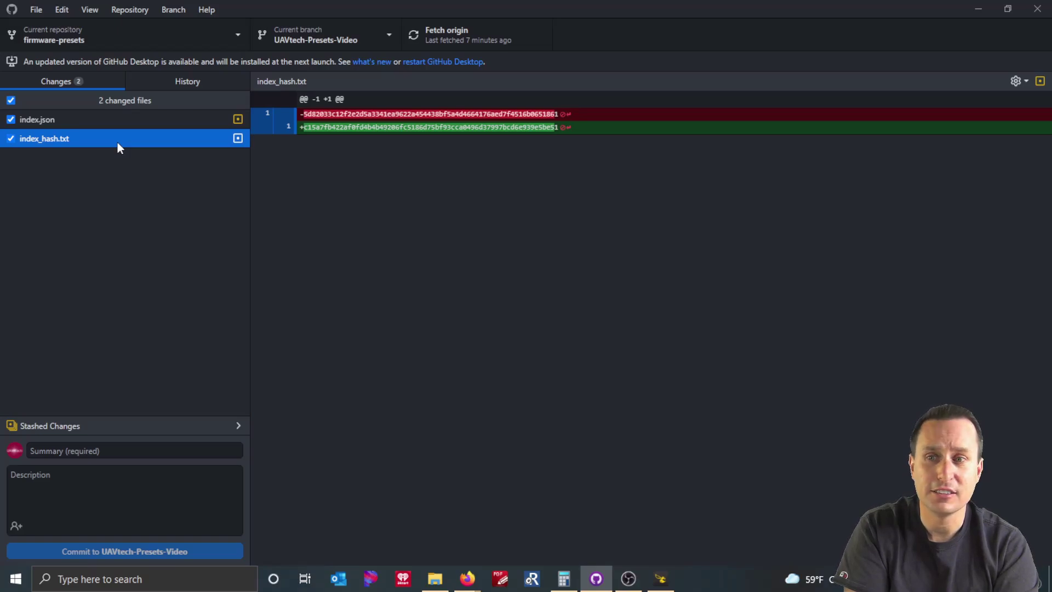
- Commit both changed index files to UAVtech-Presets-Video with the summary "index update" and push the commit to origin
{"action": "left_click", "coordinate": [100, 457]}
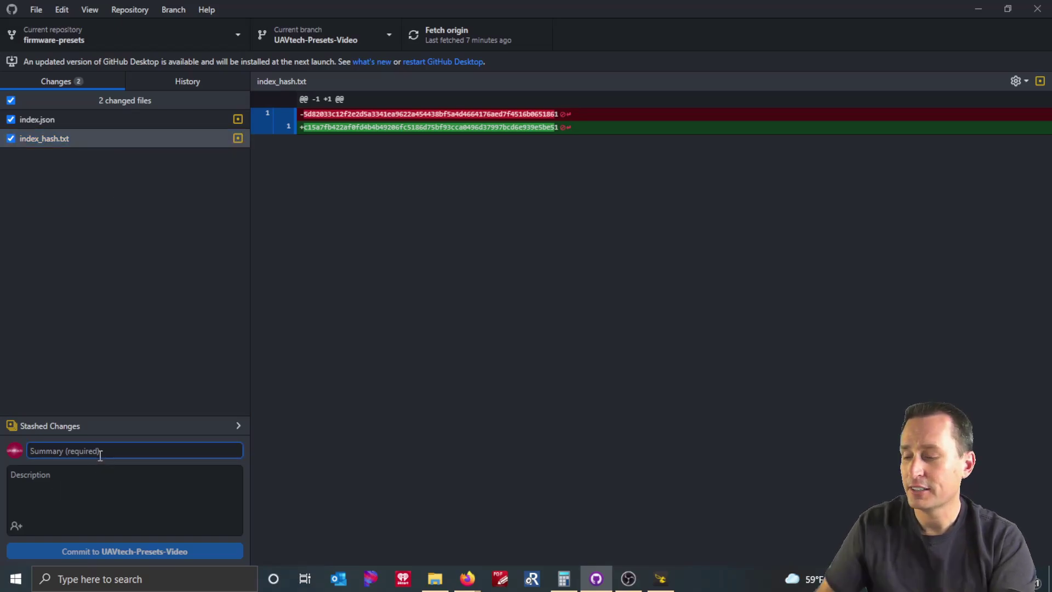
{"action": "type", "text": "inde"}
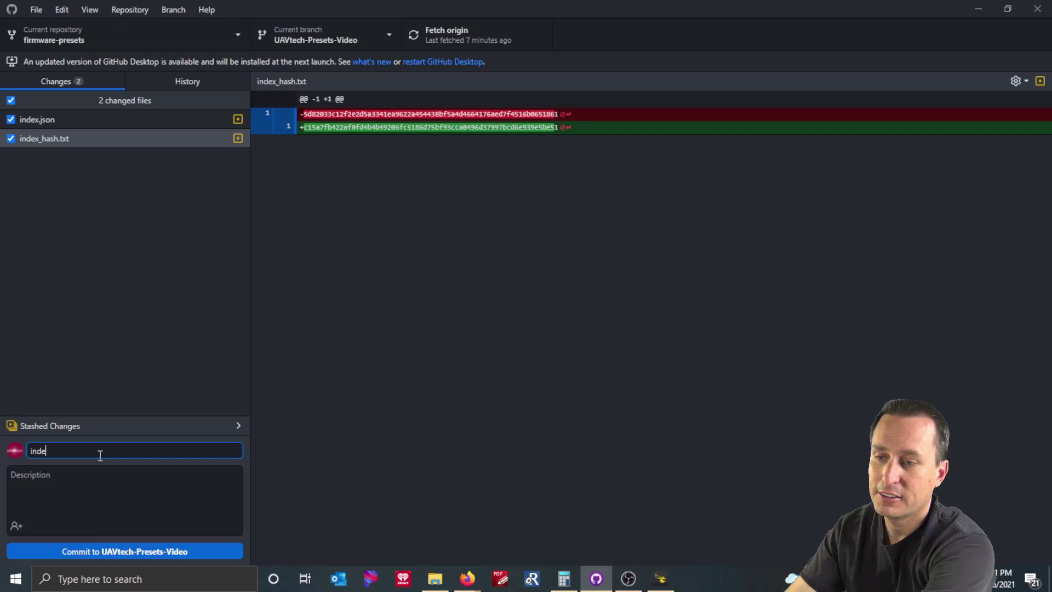
{"action": "type", "text": "x update"}
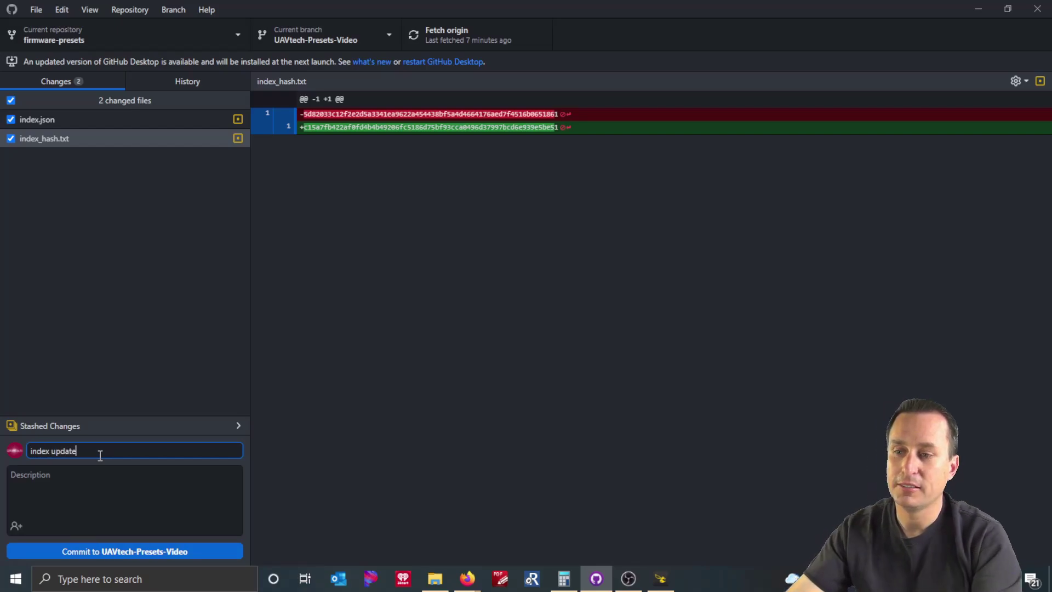
{"action": "left_click", "coordinate": [137, 551]}
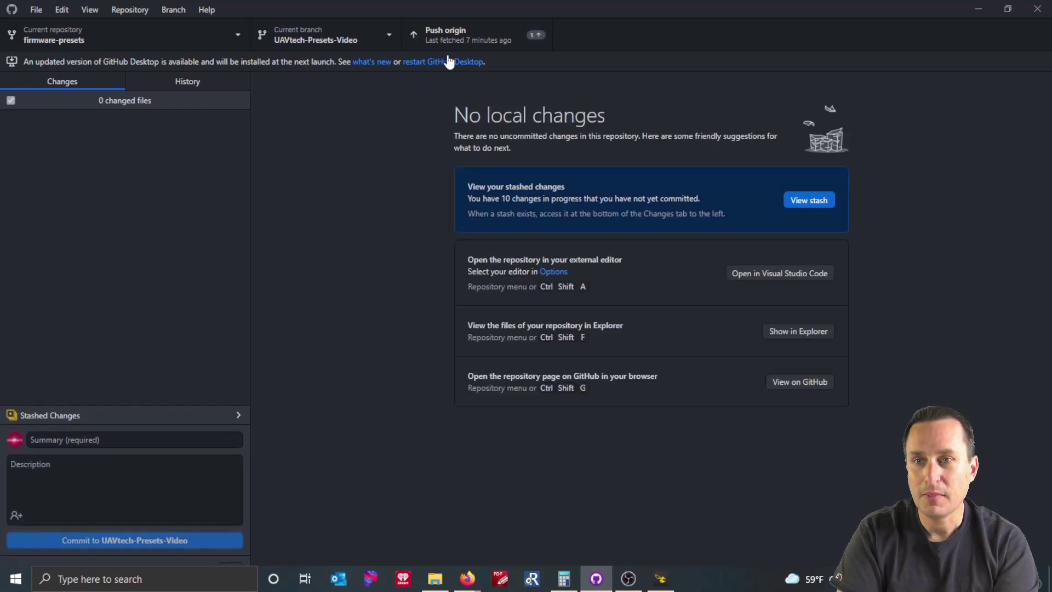
{"action": "left_click", "coordinate": [459, 31]}
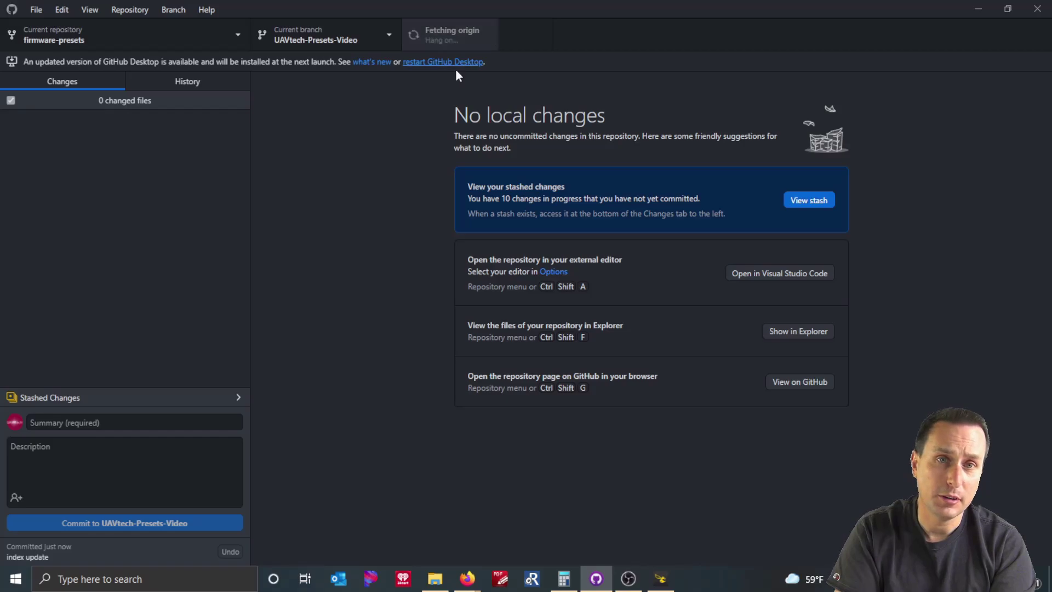
- Switch to Betaflight Configurator, maximize it, and examine the description of the "UAV Tech - 6-7in (~700g AUW)" preset
{"action": "left_click", "coordinate": [661, 578]}
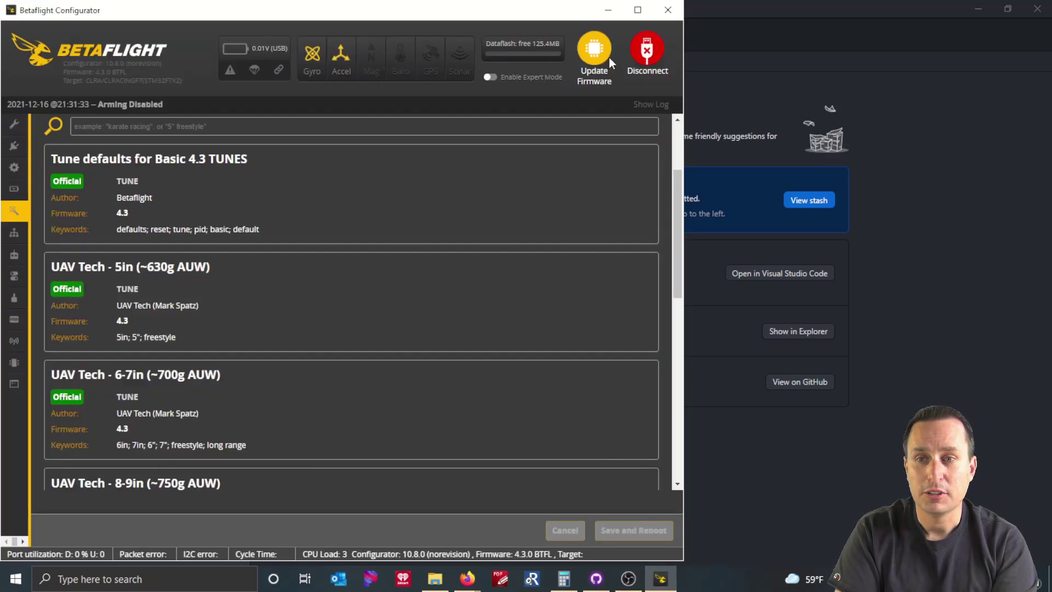
{"action": "left_click", "coordinate": [644, 11]}
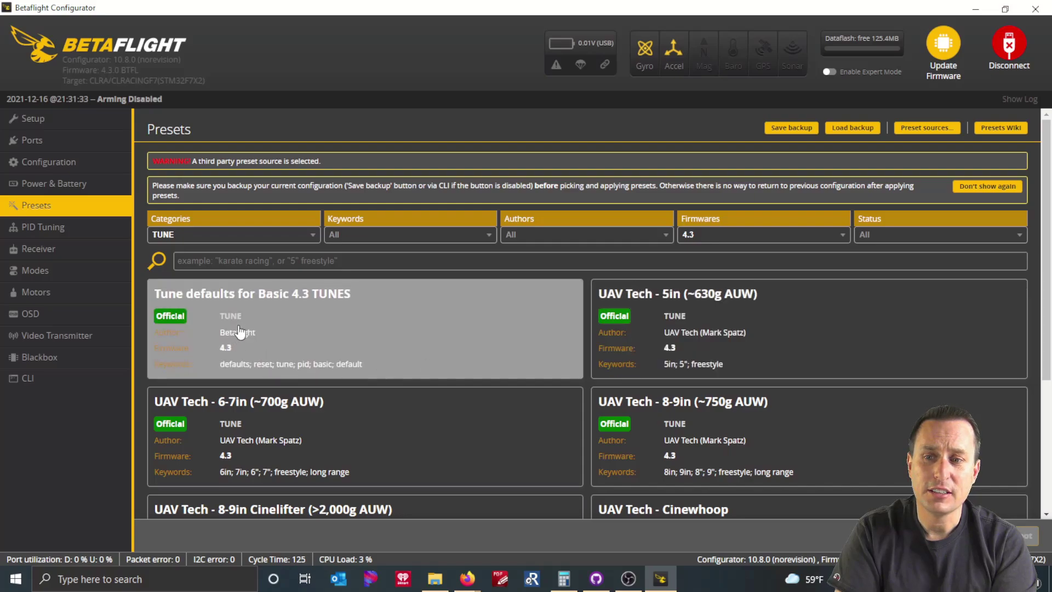
{"action": "left_click", "coordinate": [281, 432]}
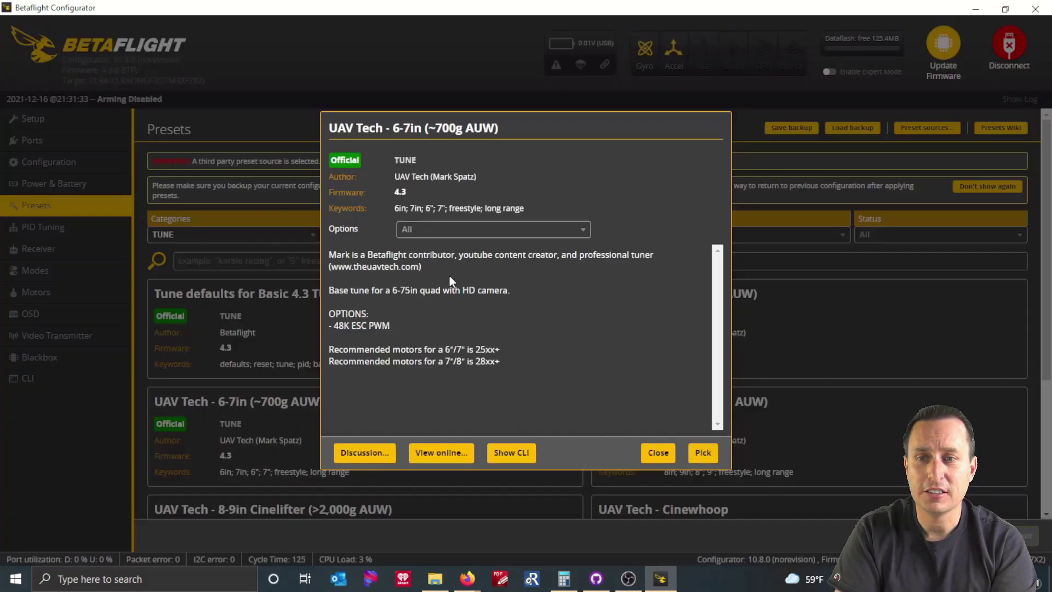
{"action": "left_click_drag", "start_coordinate": [505, 364], "coordinate": [315, 260]}
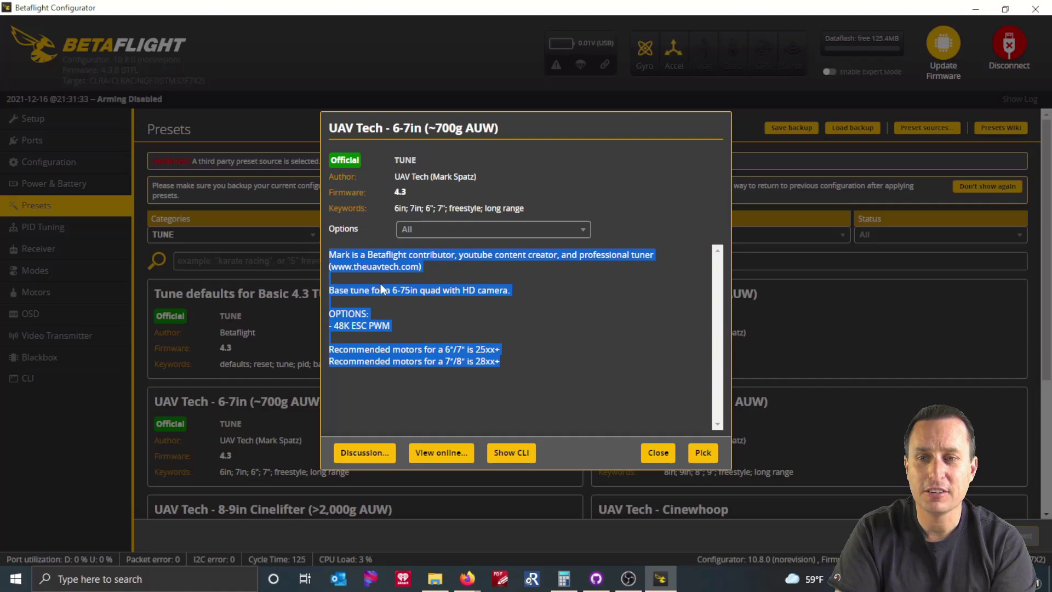
{"action": "left_click", "coordinate": [480, 355]}
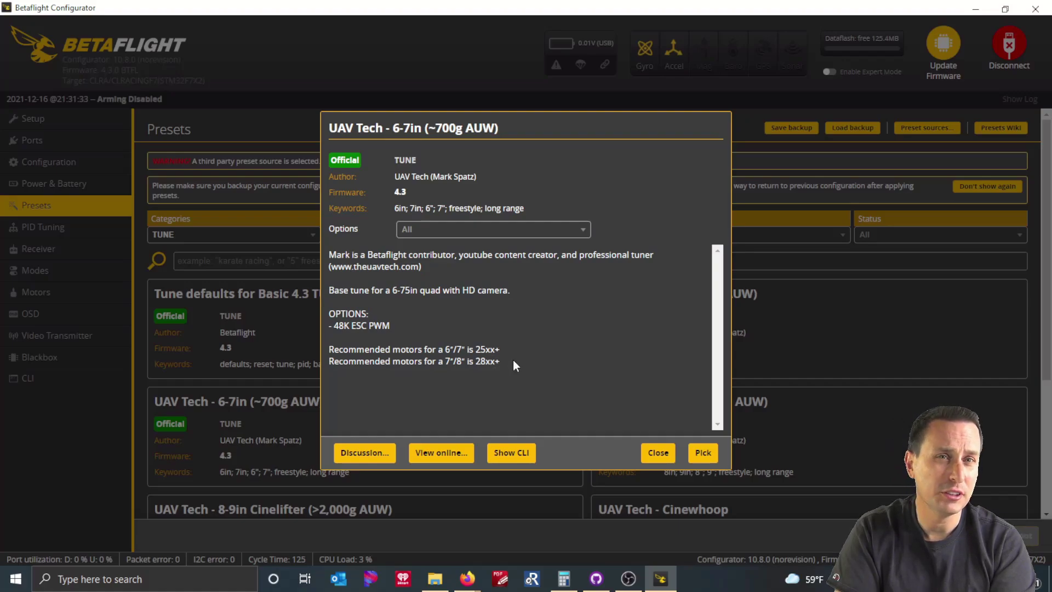